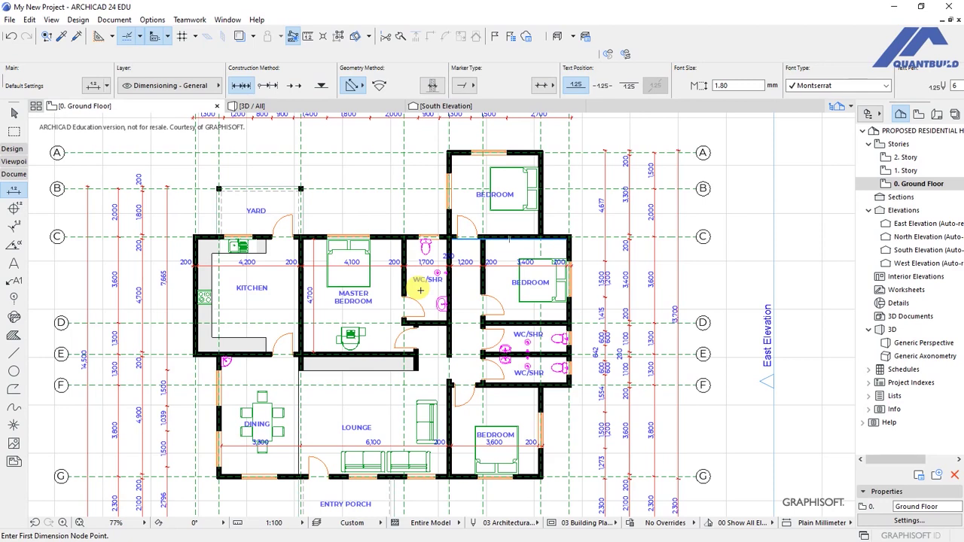
Set the master bedroom window's dimension marker to Basic Window-Door-Skylight Marker
{"action": "left_click", "coordinate": [419, 289]}
{"action": "scroll", "coordinate": [320, 216], "scroll_direction": "up", "scroll_amount": 4}
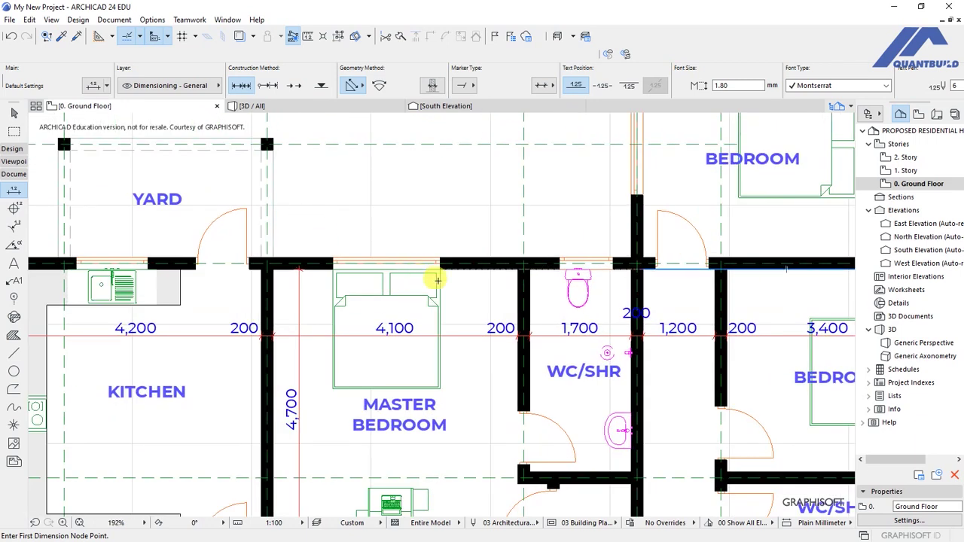
{"action": "left_click", "coordinate": [439, 259], "text": "shift"}
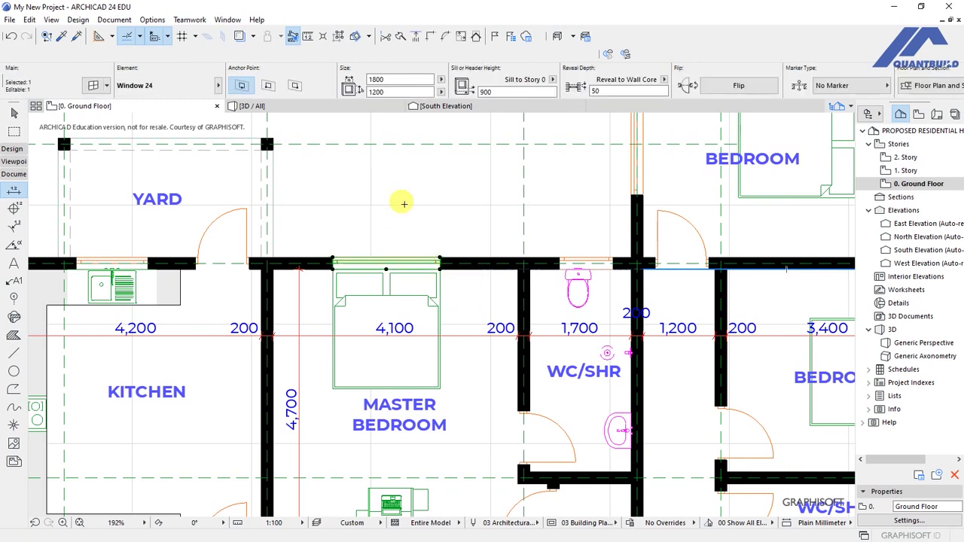
{"action": "key", "text": "ctrl+t"}
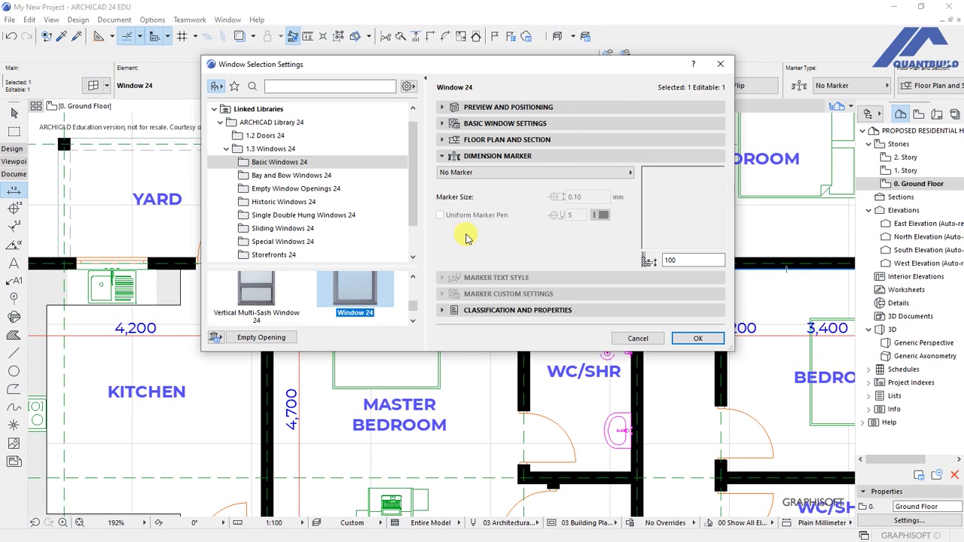
{"action": "left_click", "coordinate": [470, 156]}
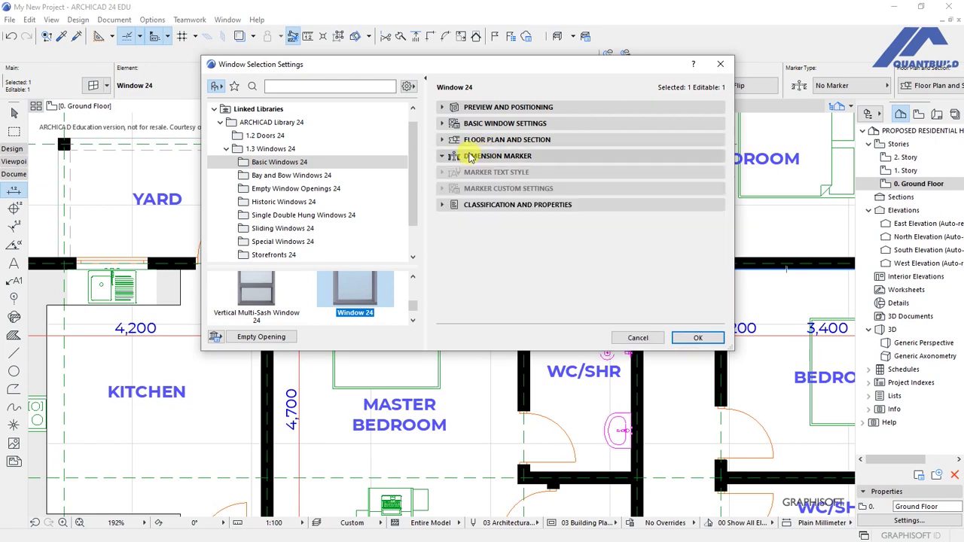
{"action": "left_click", "coordinate": [470, 156]}
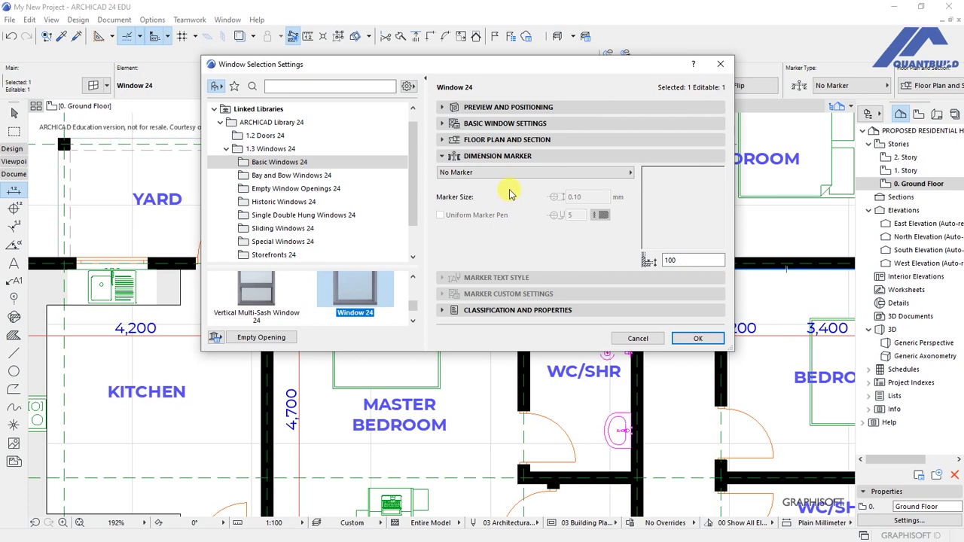
{"action": "left_click", "coordinate": [631, 175]}
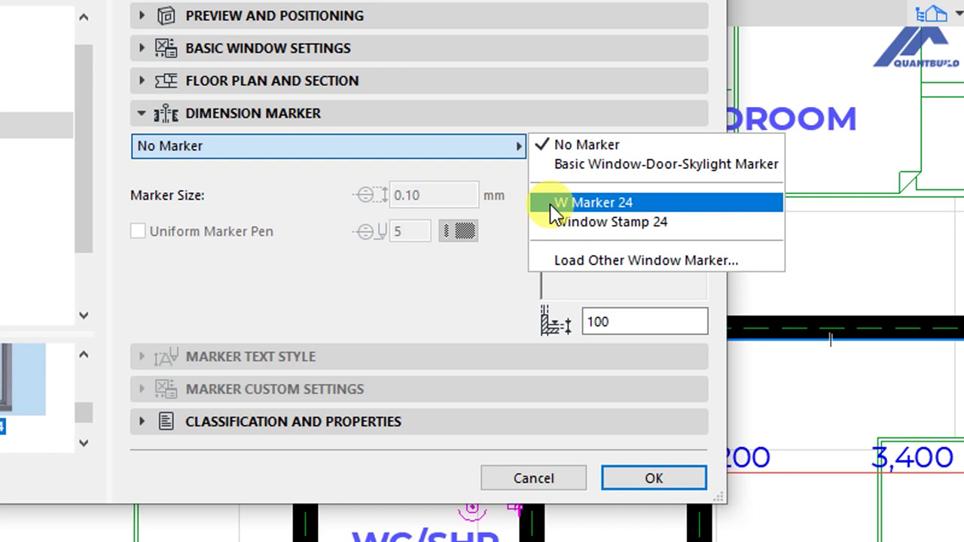
{"action": "left_click", "coordinate": [560, 165]}
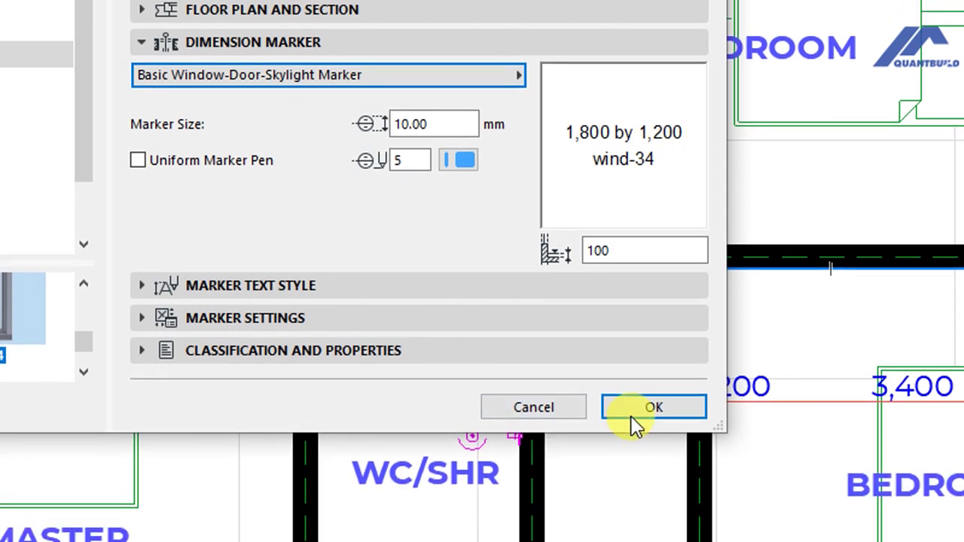
{"action": "left_click", "coordinate": [640, 482]}
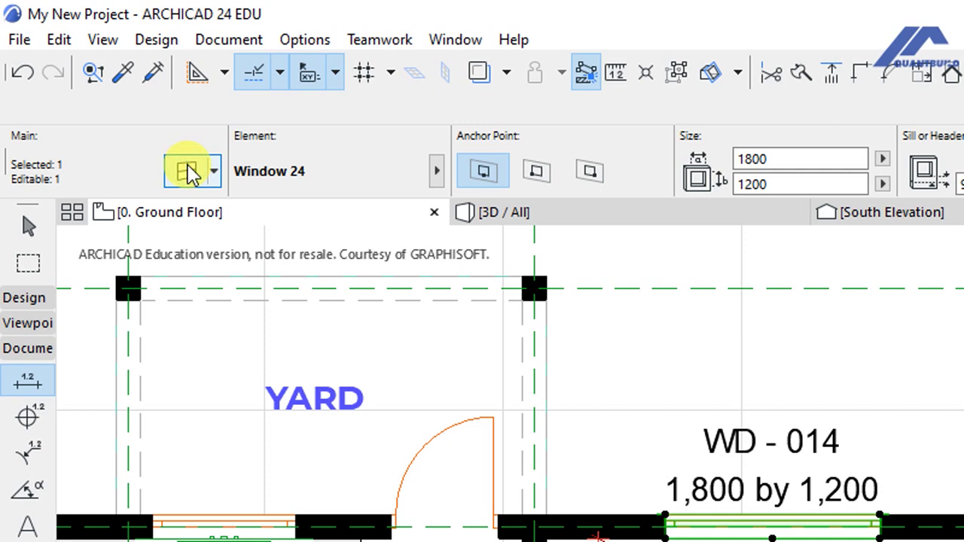
Change the master bedroom window's dimension marker to W Marker 24, keeping its default marker geometry
{"action": "left_click", "coordinate": [188, 172]}
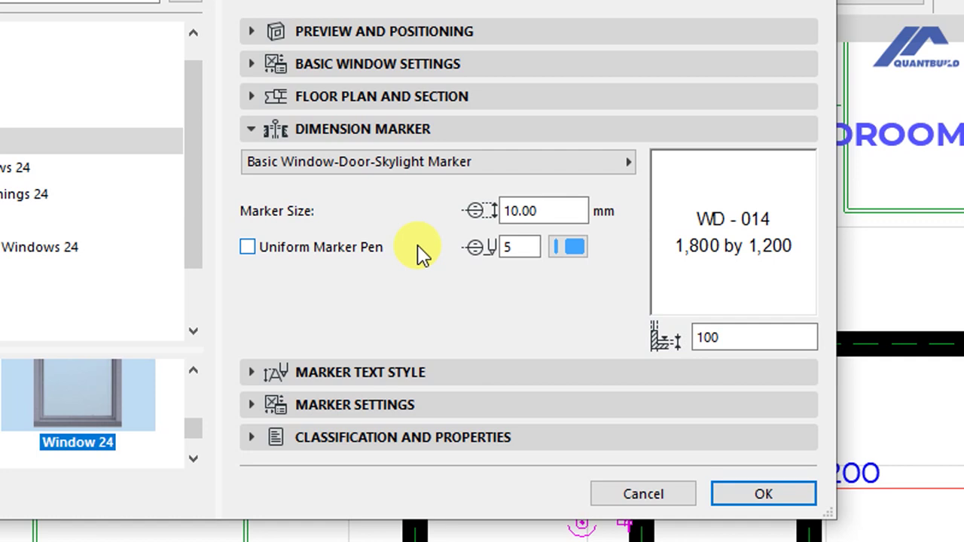
{"action": "left_click", "coordinate": [602, 166]}
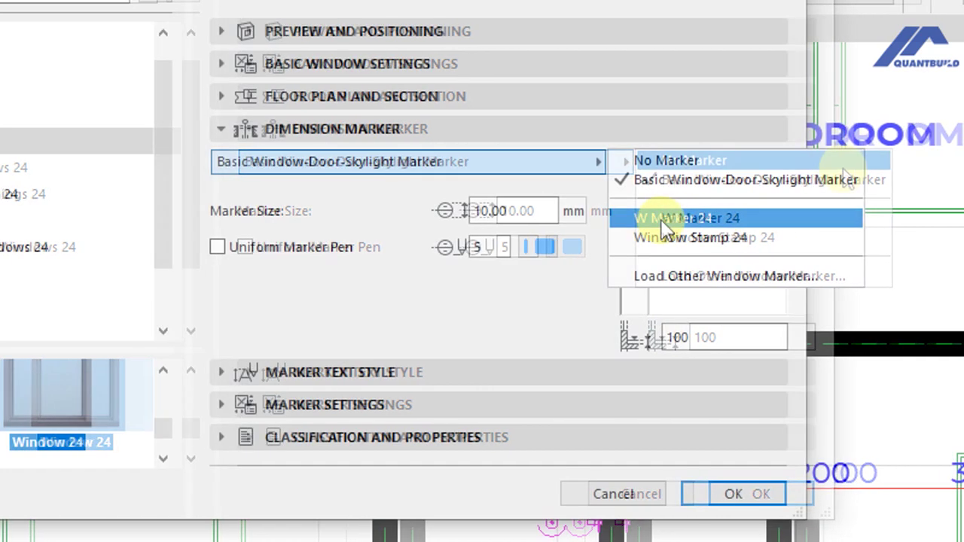
{"action": "left_click", "coordinate": [642, 219]}
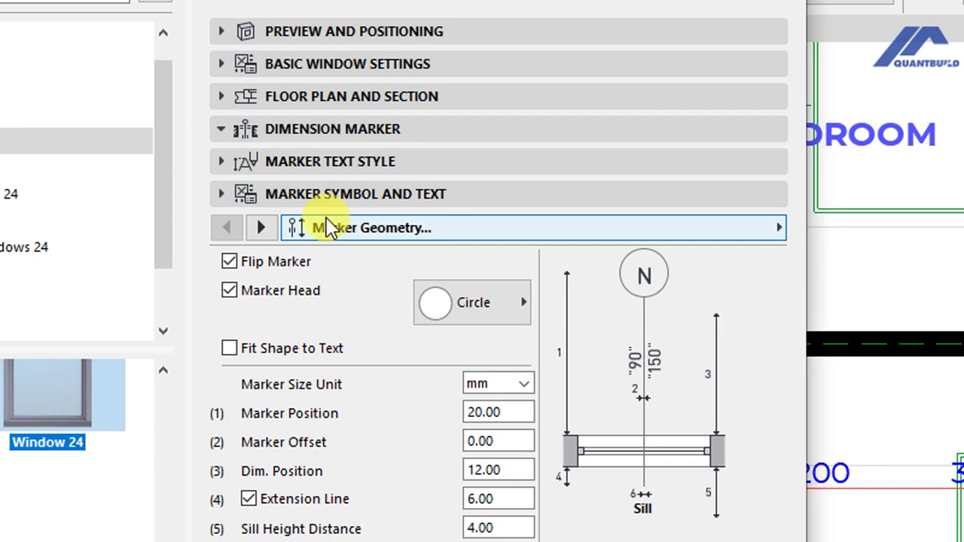
{"action": "left_click", "coordinate": [290, 200]}
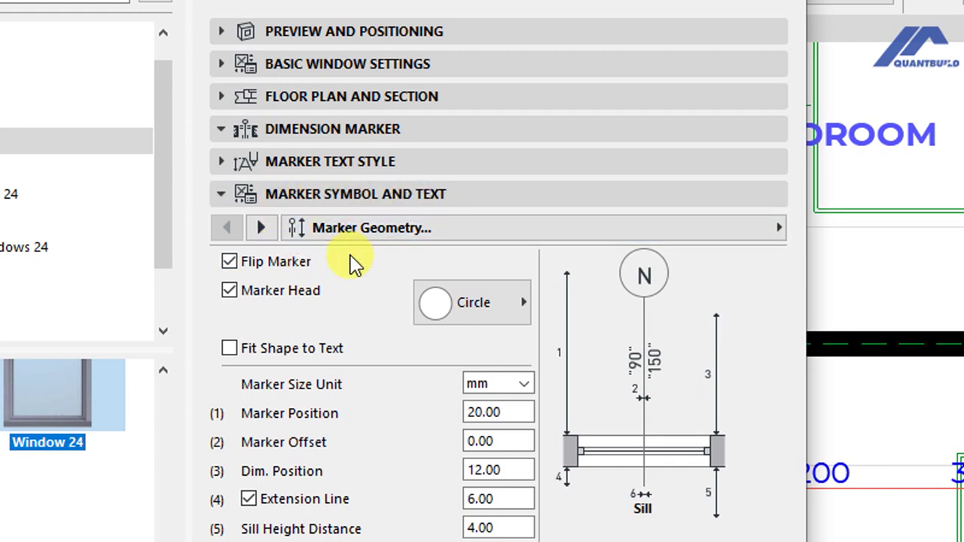
{"action": "scroll", "coordinate": [351, 382], "scroll_direction": "down", "scroll_amount": 3}
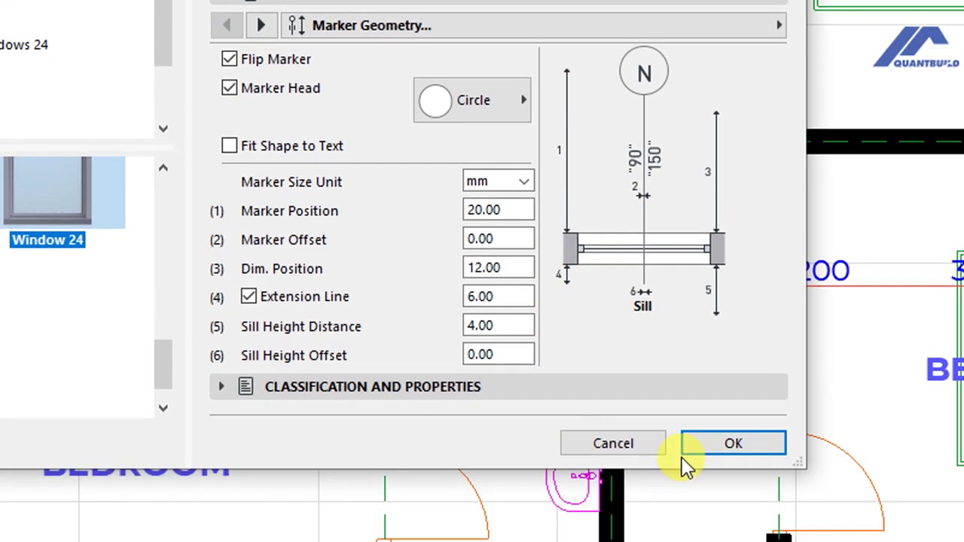
{"action": "left_click", "coordinate": [708, 444]}
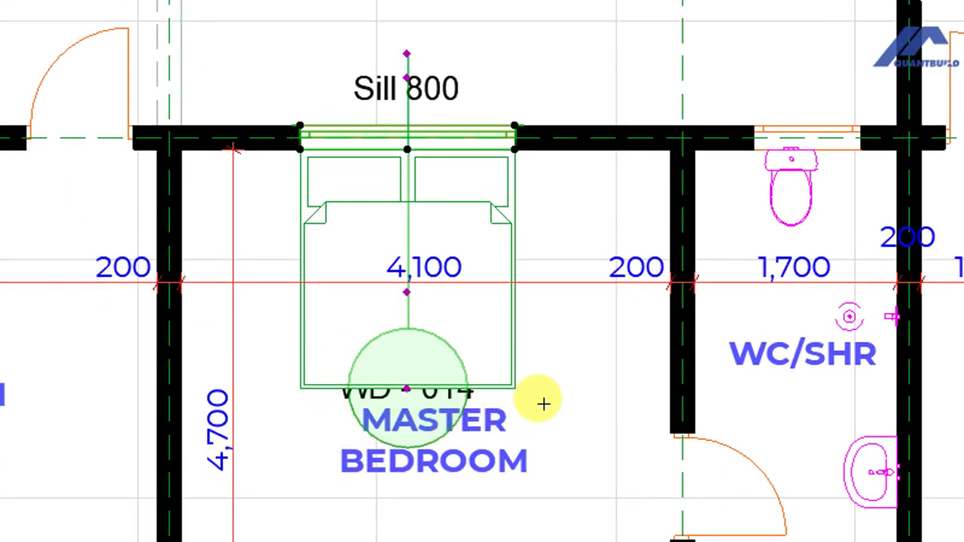
Move the master bedroom bed sideways towards the WC/SHR, clear of the window's marker
{"action": "left_click", "coordinate": [504, 377]}
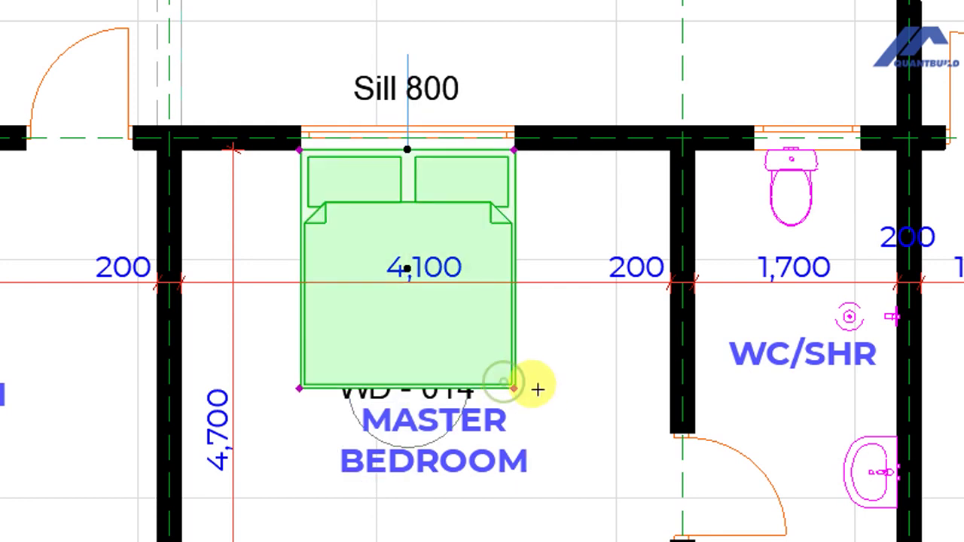
{"action": "key", "text": "ctrl+d"}
{"action": "left_click", "coordinate": [513, 388]}
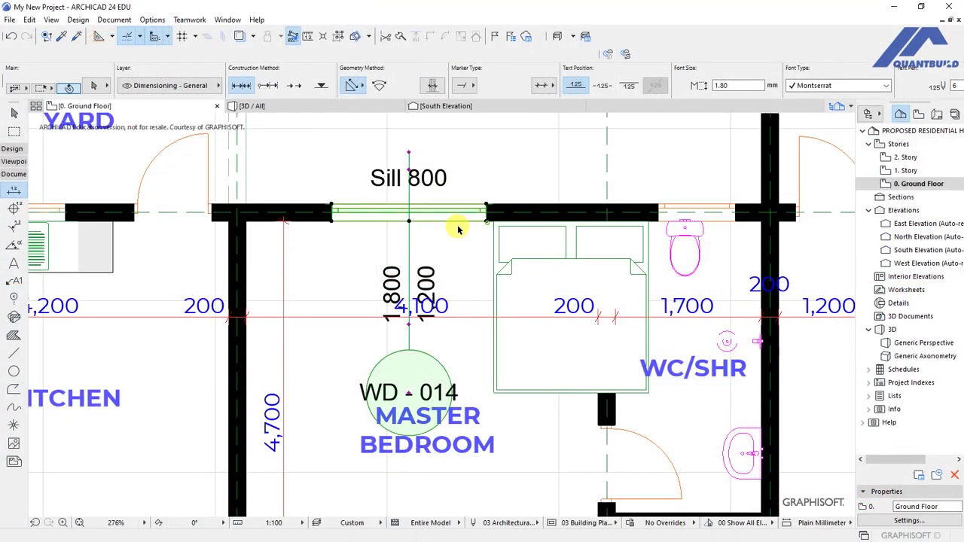
Undo the bed move and the switch of the master bedroom window to W Marker 24
{"action": "left_click", "coordinate": [472, 218], "text": "shift"}
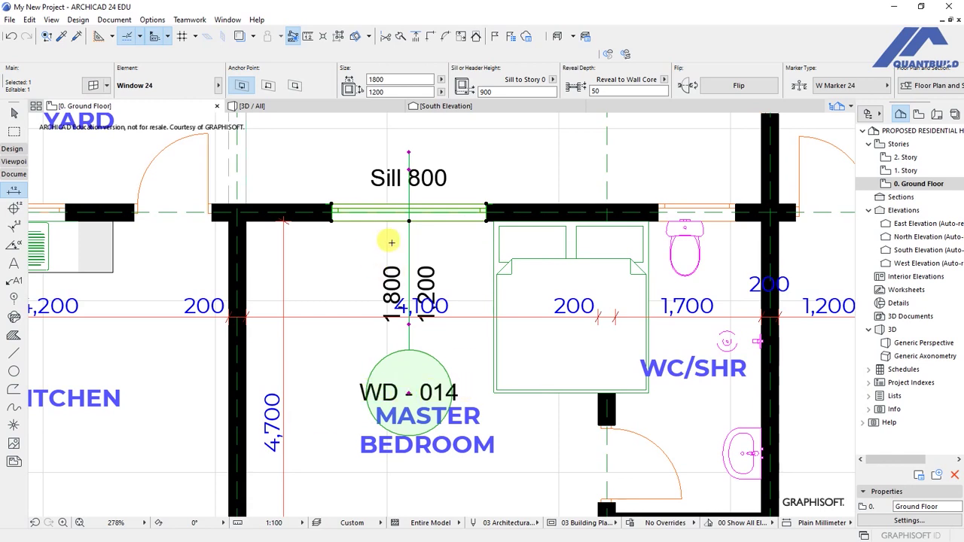
{"action": "scroll", "coordinate": [388, 253], "scroll_direction": "up", "scroll_amount": 2}
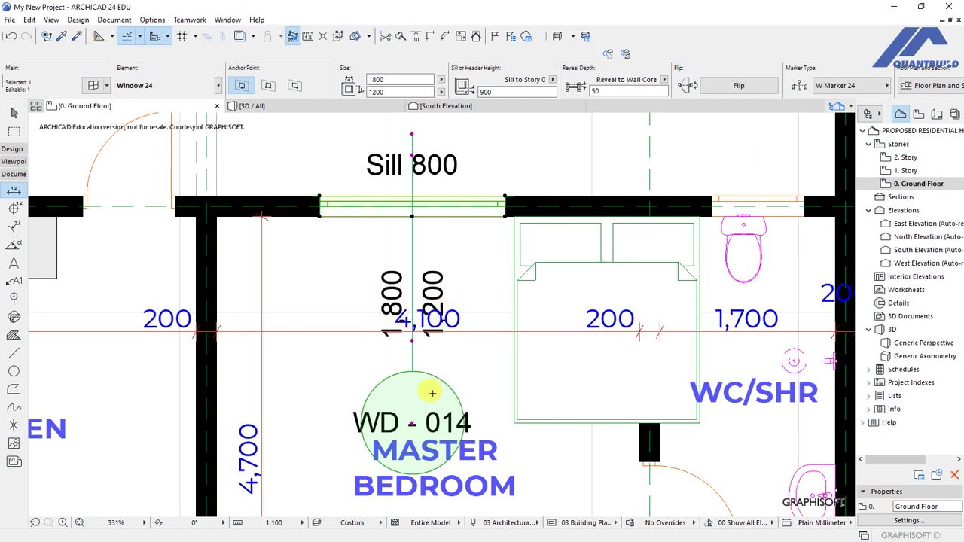
{"action": "scroll", "coordinate": [432, 393], "scroll_direction": "down", "scroll_amount": 2}
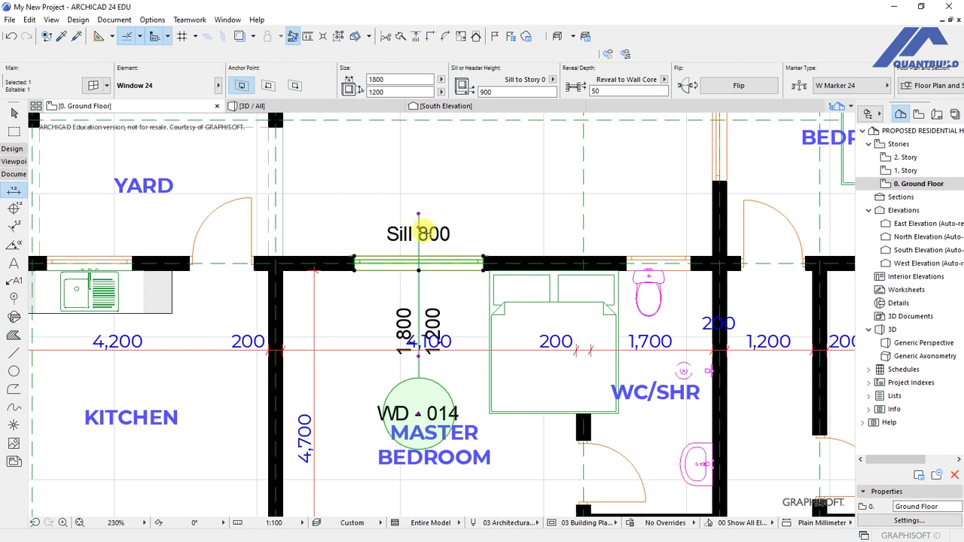
{"action": "scroll", "coordinate": [420, 233], "scroll_direction": "up", "scroll_amount": 1}
{"action": "scroll", "coordinate": [413, 284], "scroll_direction": "down", "scroll_amount": 2}
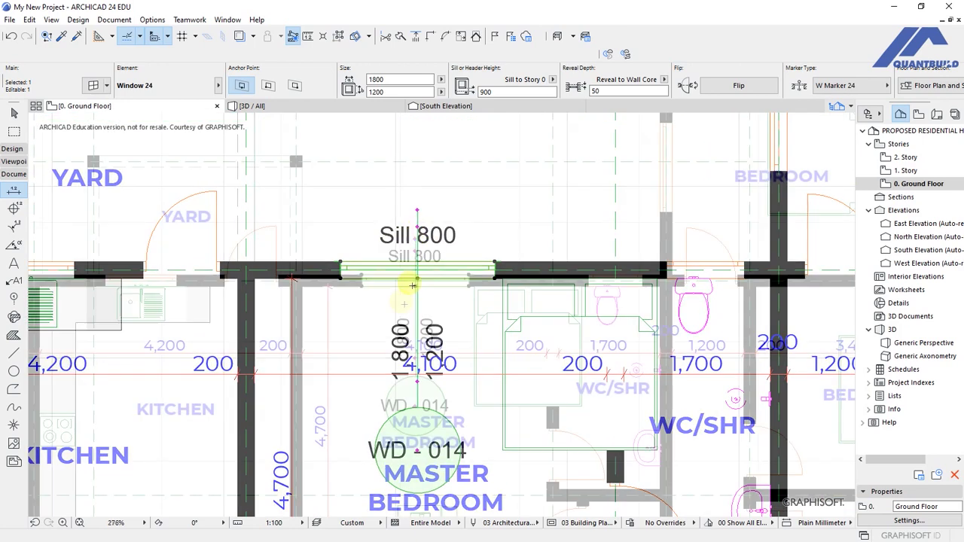
{"action": "key", "text": "ctrl+z"}
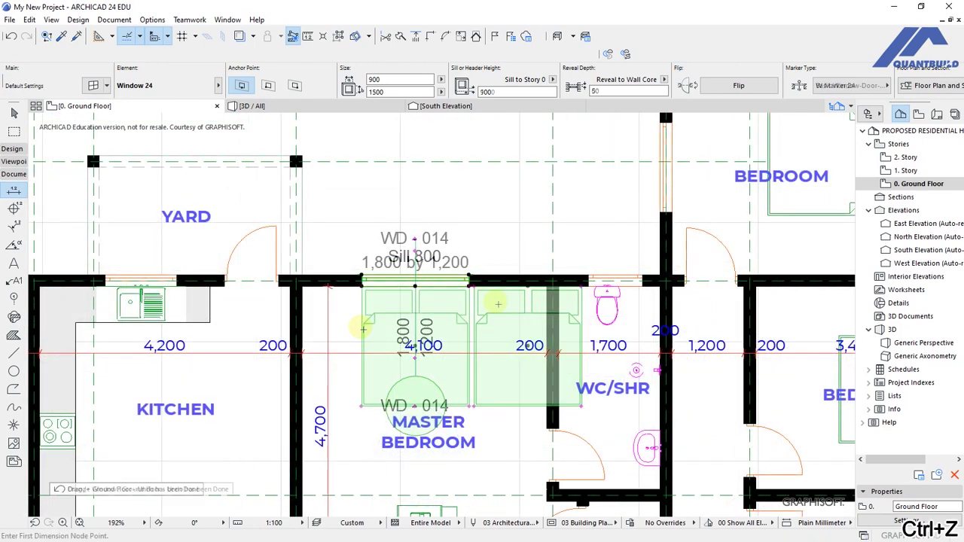
{"action": "key", "text": "Escape"}
{"action": "scroll", "coordinate": [349, 281], "scroll_direction": "down", "scroll_amount": 2}
{"action": "scroll", "coordinate": [393, 275], "scroll_direction": "up", "scroll_amount": 2}
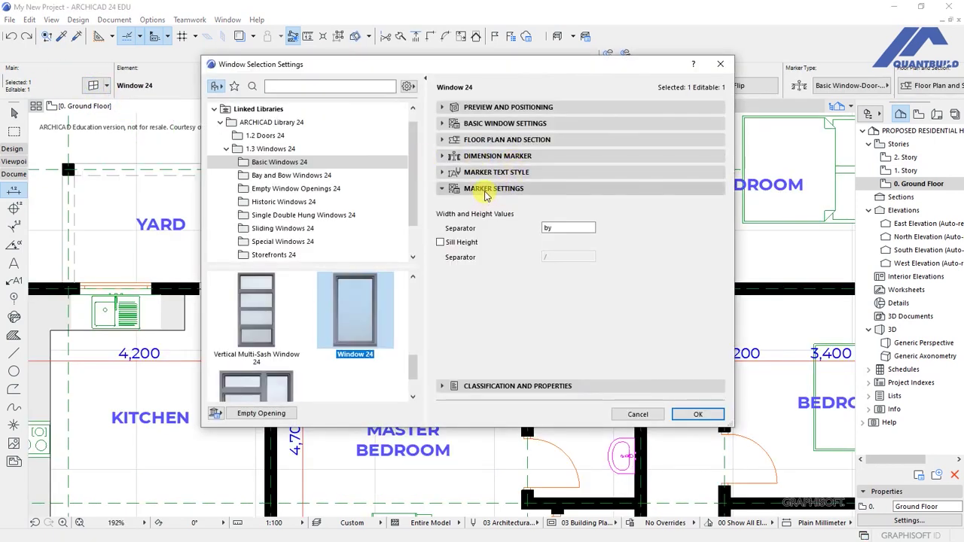
Set the master bedroom window's dimension marker to Window Stamp 24
{"action": "left_click", "coordinate": [482, 156]}
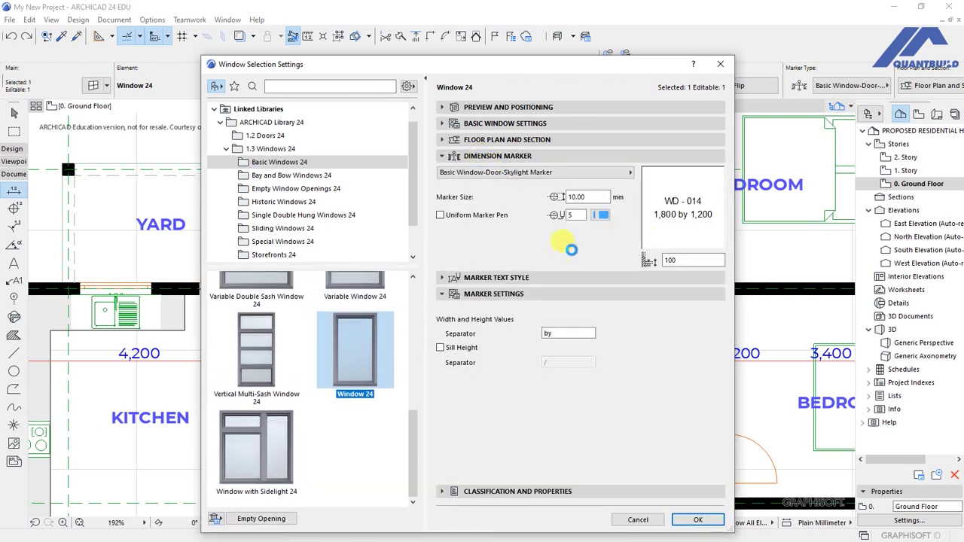
{"action": "left_click", "coordinate": [629, 174]}
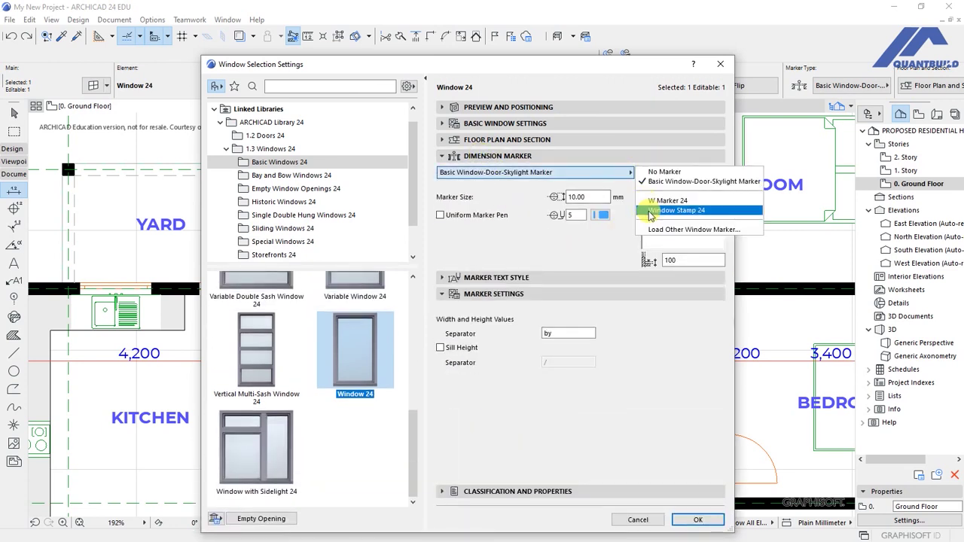
{"action": "left_click", "coordinate": [650, 213]}
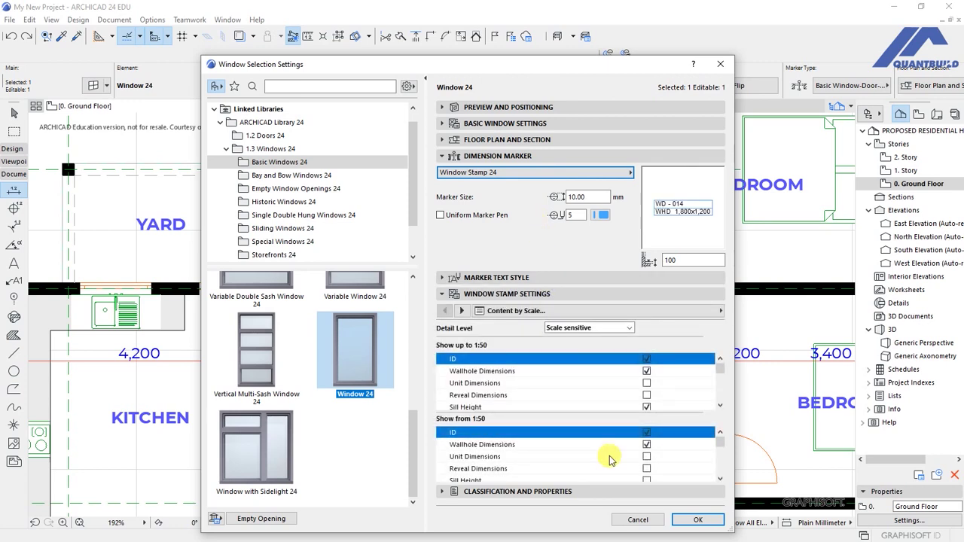
{"action": "left_click", "coordinate": [694, 519]}
Move the window stamp off the master bedroom bed to just outside the wall, centred on the window
{"action": "scroll", "coordinate": [390, 298], "scroll_direction": "up", "scroll_amount": 2}
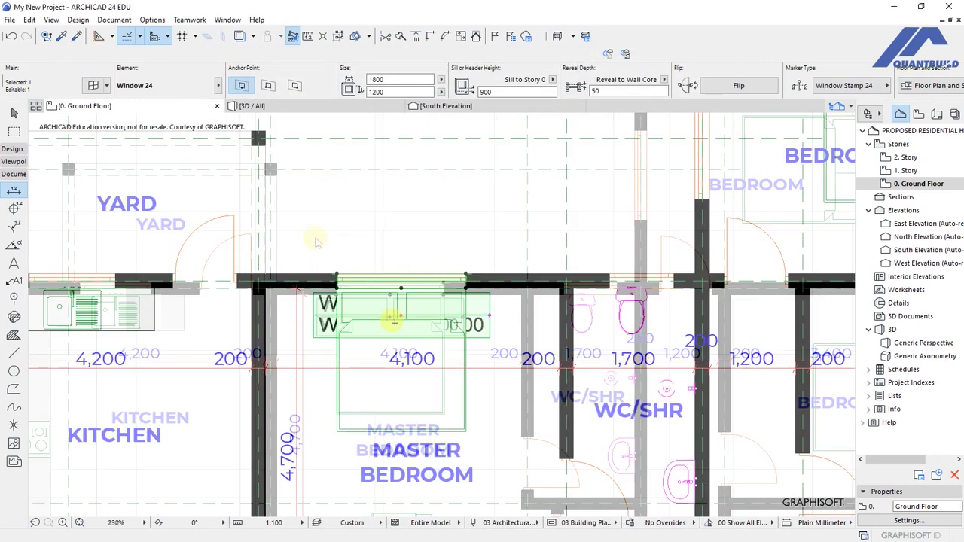
{"action": "left_click", "coordinate": [401, 280]}
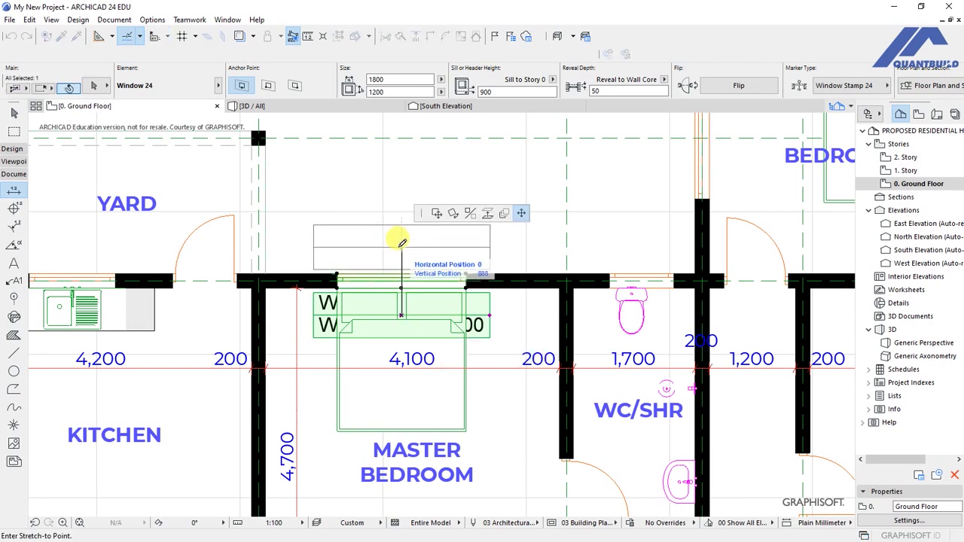
{"action": "left_click", "coordinate": [399, 185]}
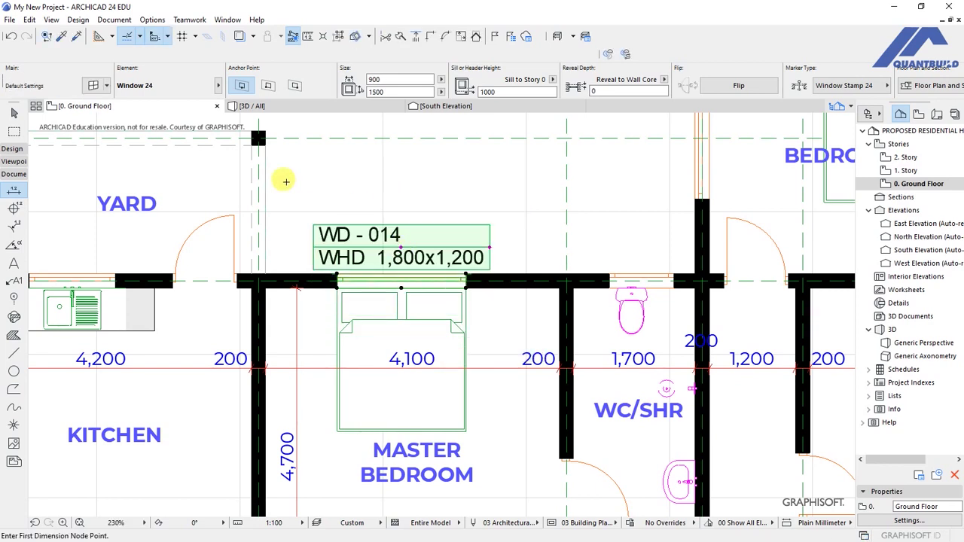
{"action": "key", "text": "Escape"}
Open the master bedroom window's settings and examine the window stamp's marker text style
{"action": "scroll", "coordinate": [301, 204], "scroll_direction": "up", "scroll_amount": 2}
{"action": "scroll", "coordinate": [463, 241], "scroll_direction": "up", "scroll_amount": 2}
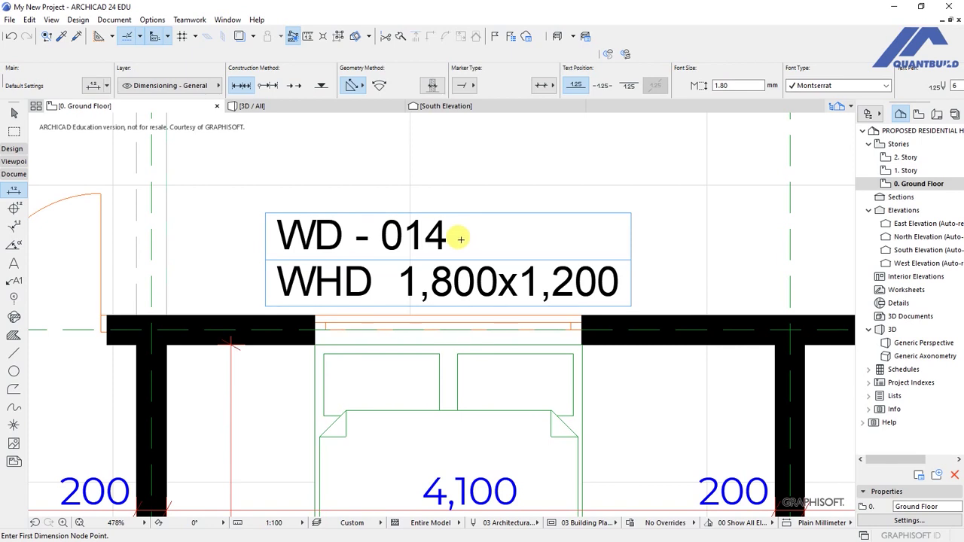
{"action": "scroll", "coordinate": [449, 270], "scroll_direction": "down", "scroll_amount": 3}
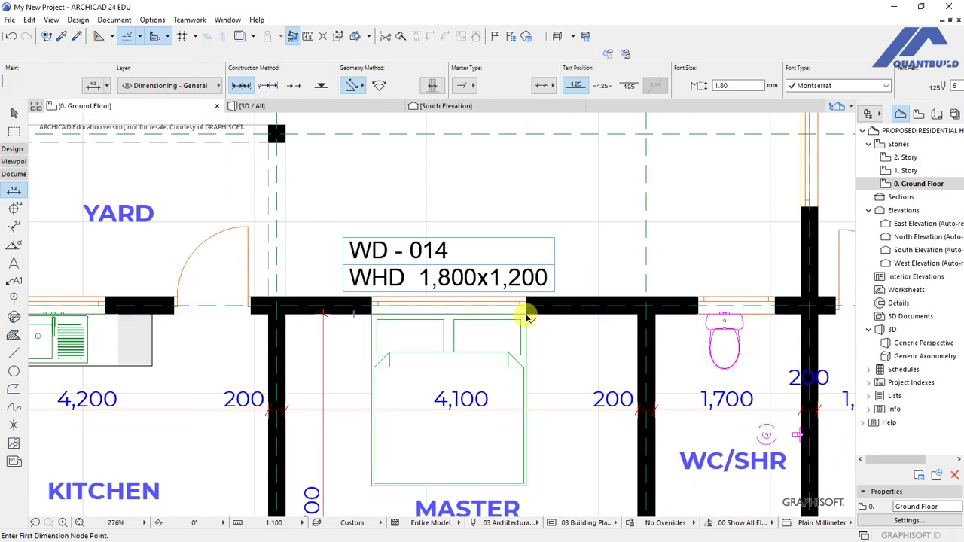
{"action": "left_click", "coordinate": [527, 305], "text": "shift"}
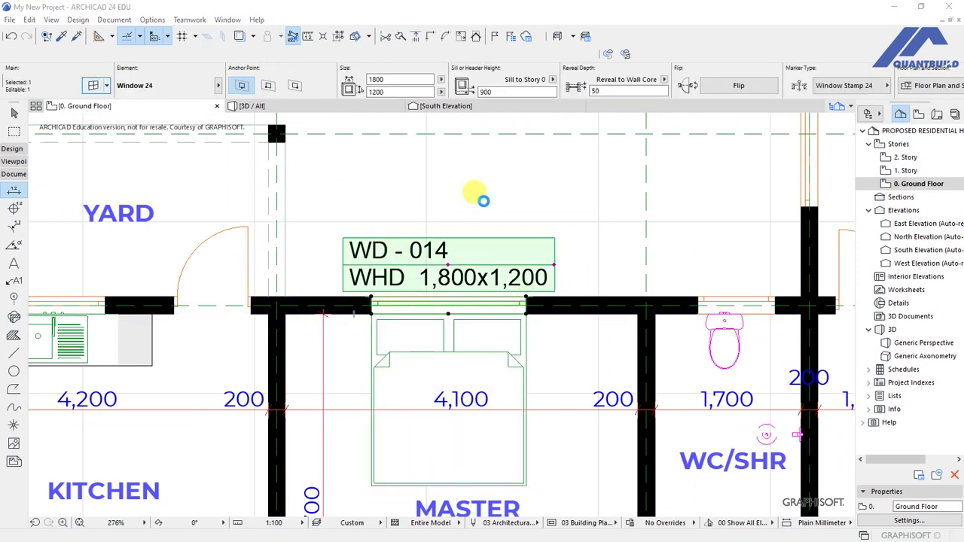
{"action": "key", "text": "ctrl+t"}
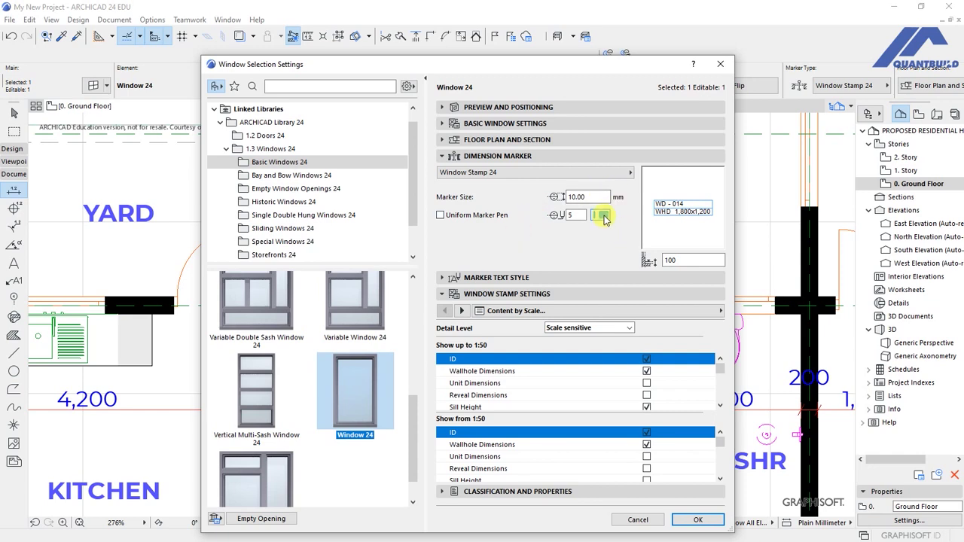
{"action": "left_click", "coordinate": [512, 293]}
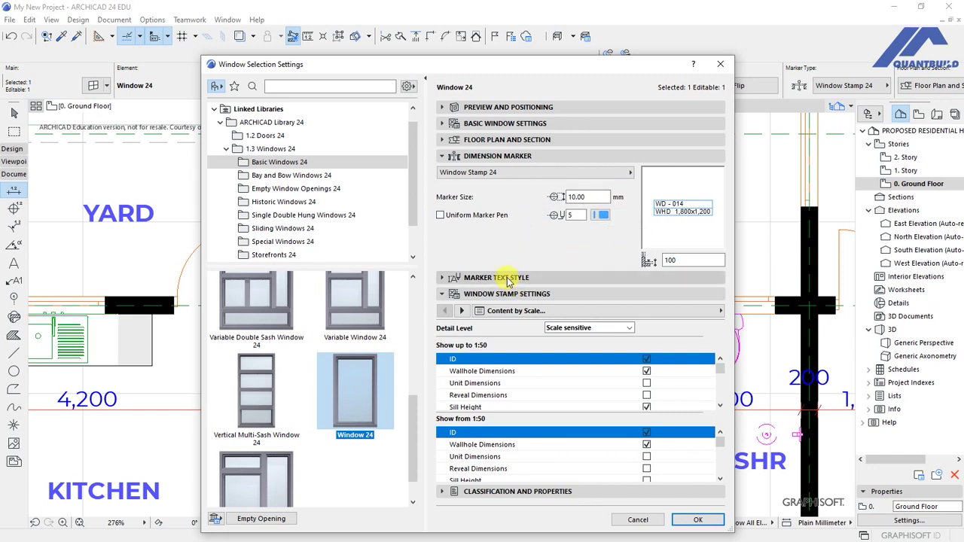
{"action": "left_click", "coordinate": [583, 277]}
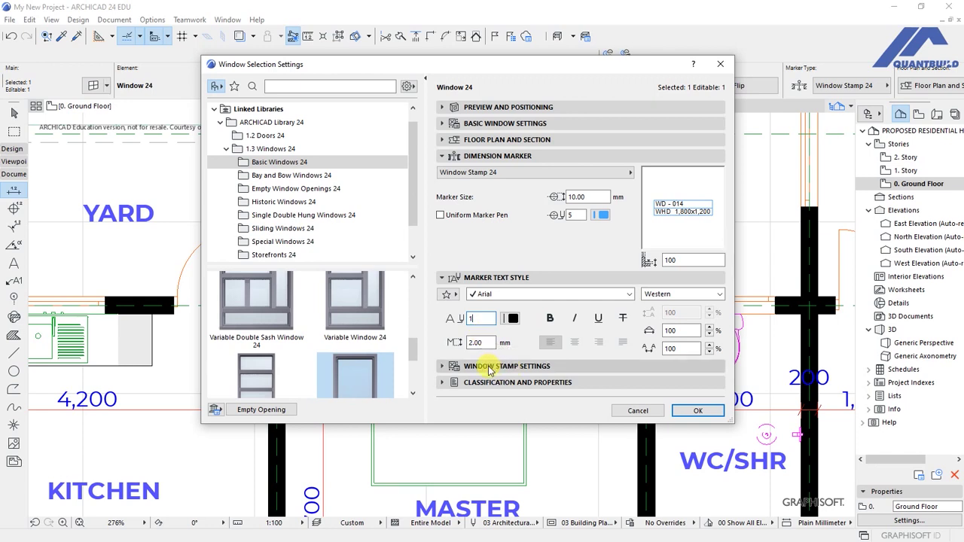
Review the list of items the window stamp can show at scales up to 1:50
{"action": "left_click", "coordinate": [495, 367]}
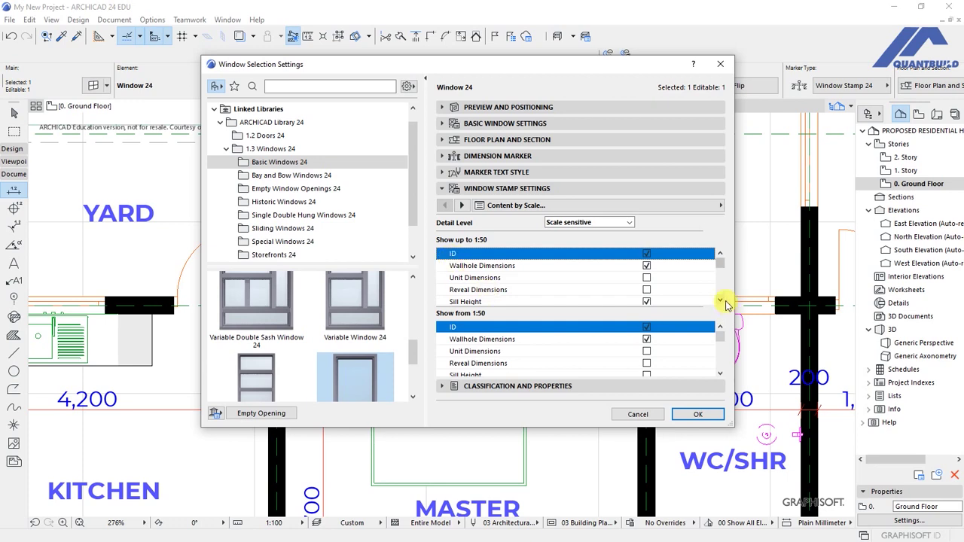
{"action": "scroll", "coordinate": [721, 301], "scroll_direction": "down", "scroll_amount": 4}
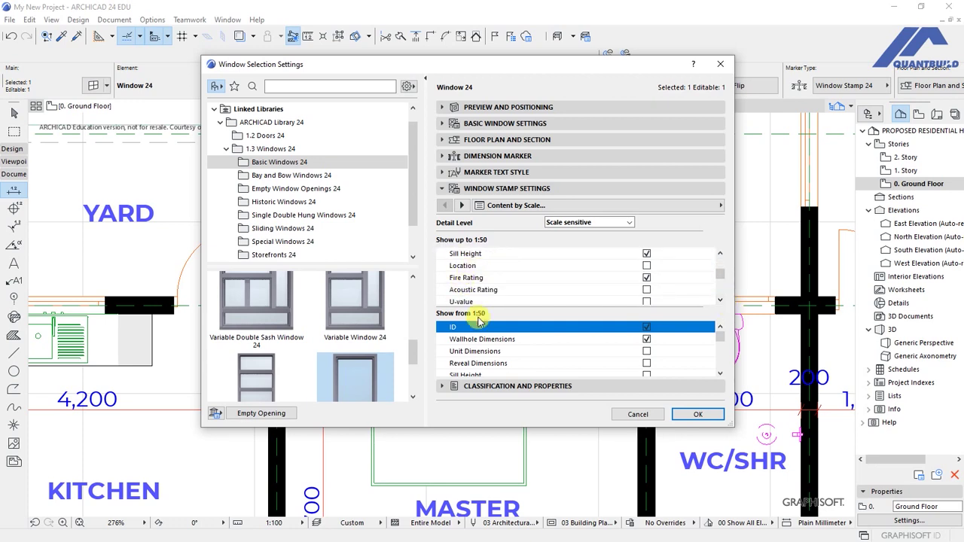
{"action": "left_click", "coordinate": [720, 299]}
{"action": "left_click", "coordinate": [721, 301]}
{"action": "left_click", "coordinate": [720, 300]}
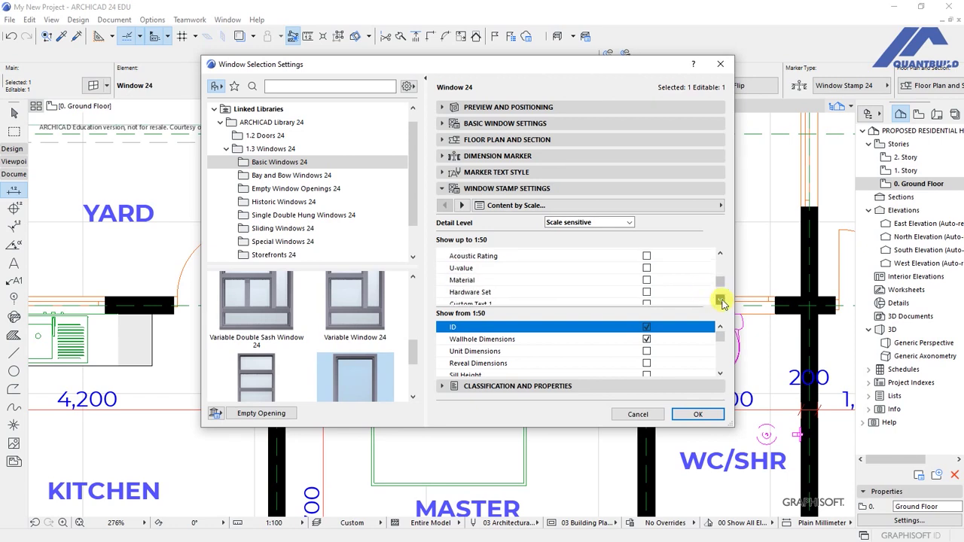
{"action": "left_click", "coordinate": [721, 301]}
{"action": "left_click", "coordinate": [720, 301]}
{"action": "left_click", "coordinate": [721, 300]}
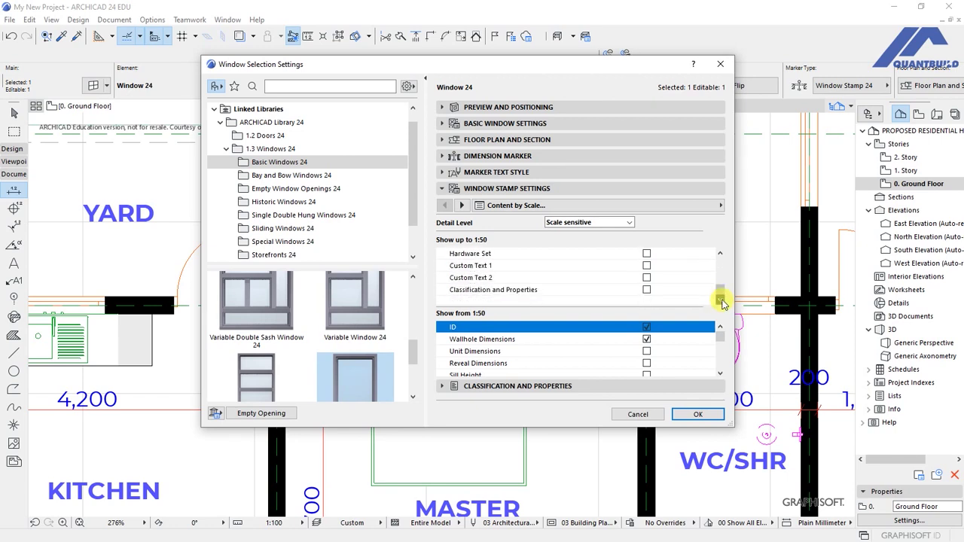
{"action": "scroll", "coordinate": [720, 293], "scroll_direction": "up", "scroll_amount": 5}
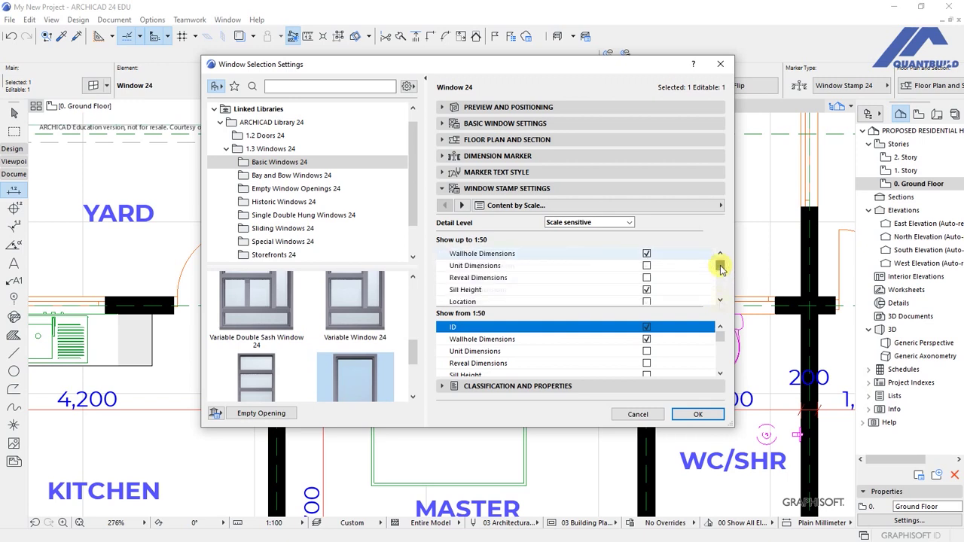
{"action": "scroll", "coordinate": [721, 304], "scroll_direction": "down", "scroll_amount": 5}
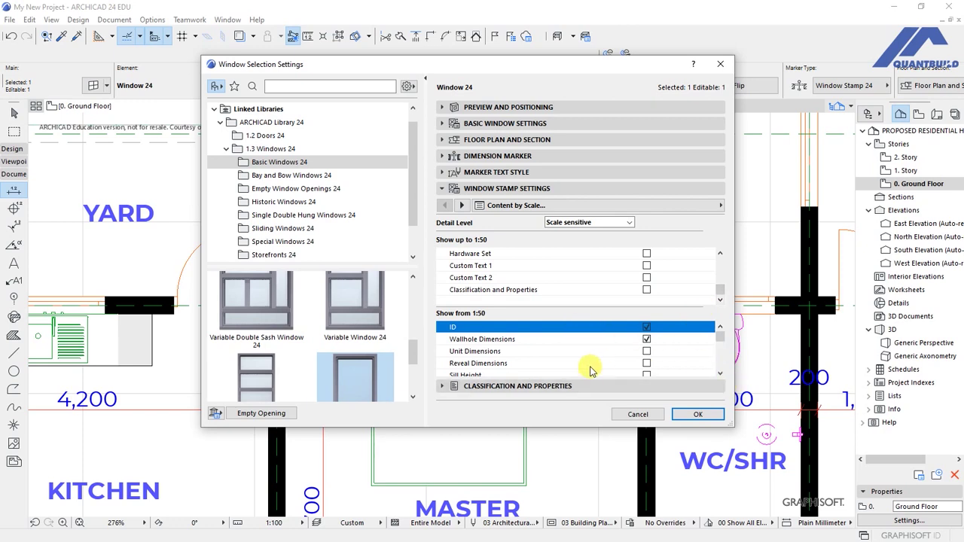
Remove the dimension marker from the master bedroom window by setting it to No Marker
{"action": "left_click", "coordinate": [480, 158]}
{"action": "left_click", "coordinate": [630, 172]}
{"action": "left_click", "coordinate": [655, 174]}
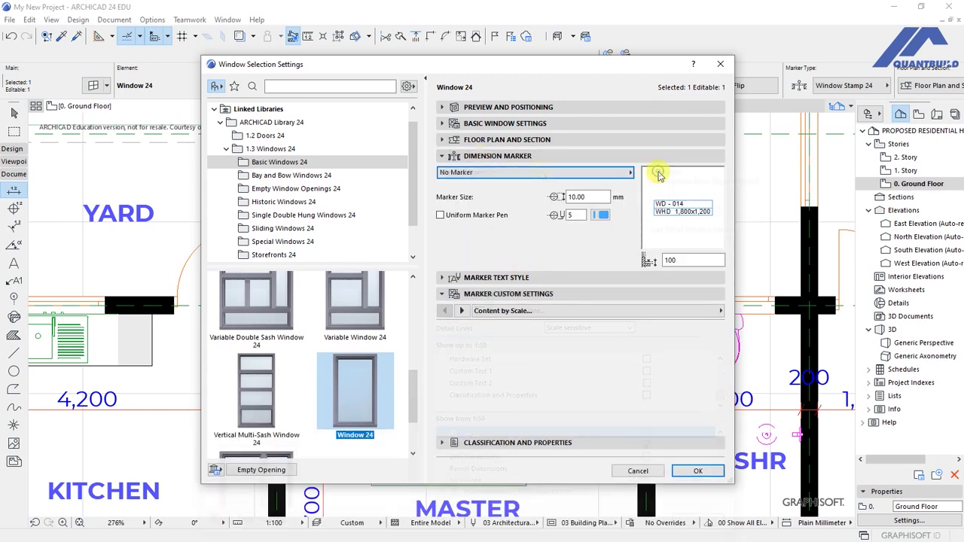
{"action": "left_click", "coordinate": [695, 338]}
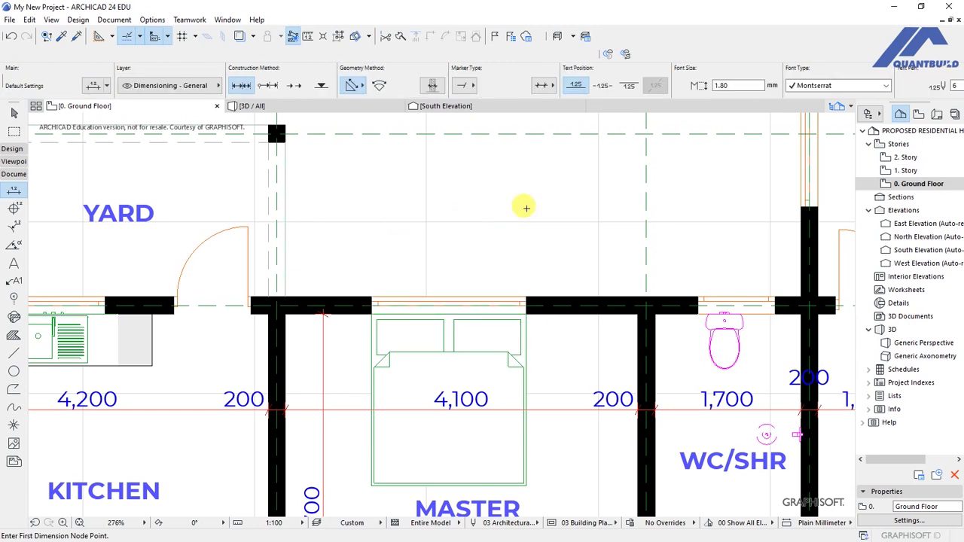
Activate the Window tool and select all windows in the ground floor plan
{"action": "scroll", "coordinate": [522, 204], "scroll_direction": "down", "scroll_amount": 10}
{"action": "scroll", "coordinate": [403, 262], "scroll_direction": "up", "scroll_amount": 4}
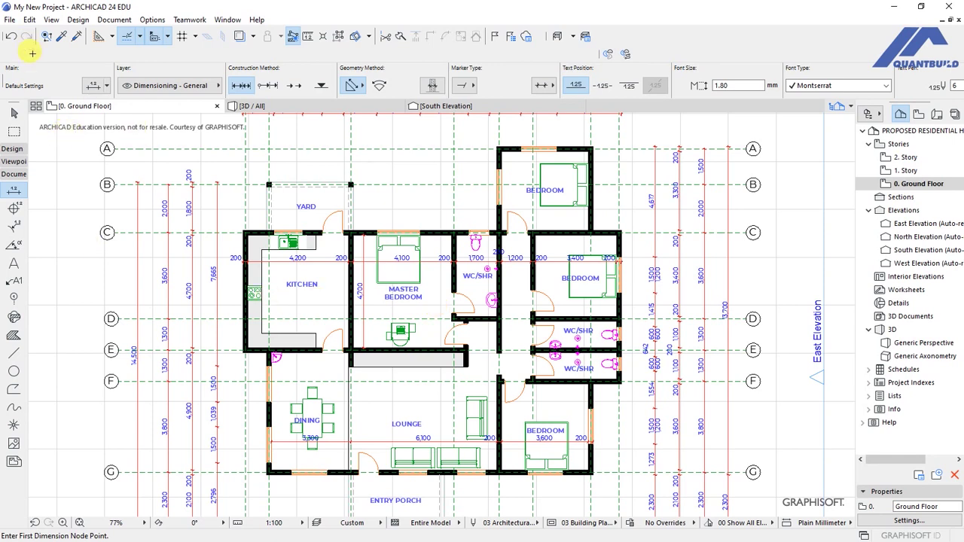
{"action": "left_click", "coordinate": [79, 20]}
{"action": "mouse_move", "coordinate": [175, 36]}
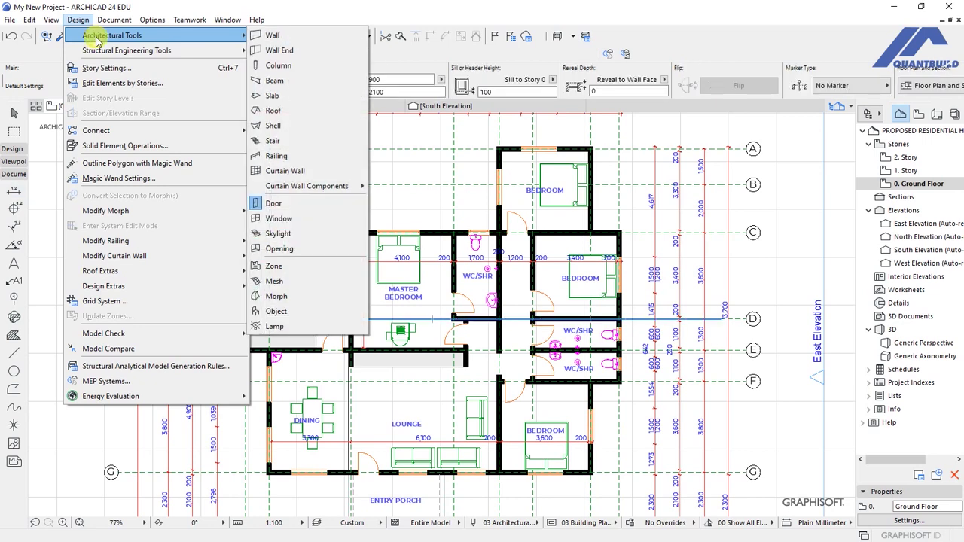
{"action": "left_click", "coordinate": [291, 219]}
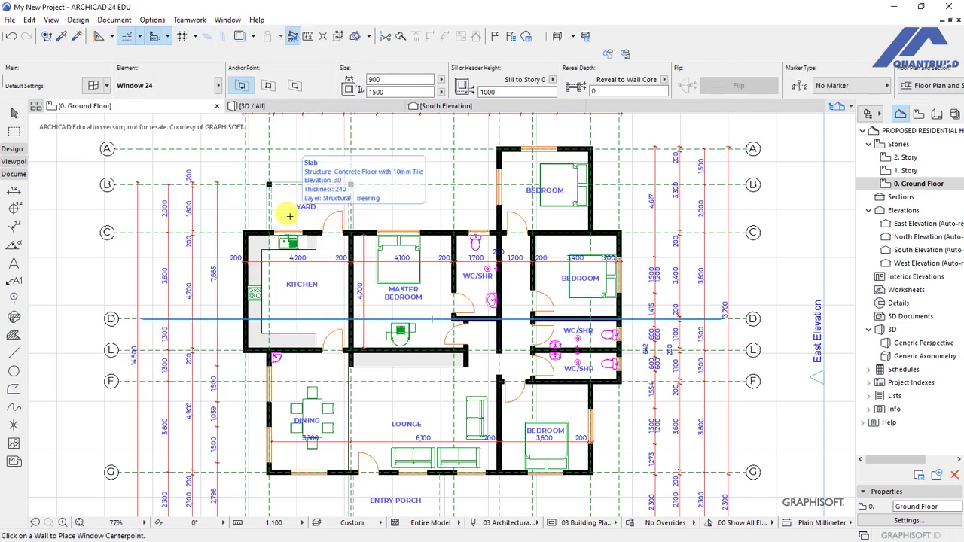
{"action": "key", "text": "ctrl+a"}
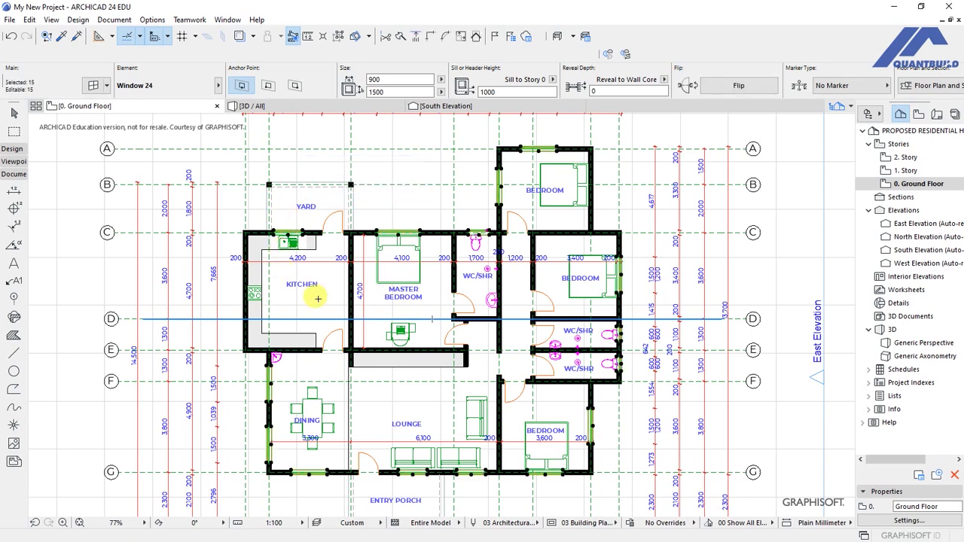
{"action": "scroll", "coordinate": [628, 277], "scroll_direction": "up", "scroll_amount": 5}
{"action": "scroll", "coordinate": [595, 309], "scroll_direction": "up", "scroll_amount": 1}
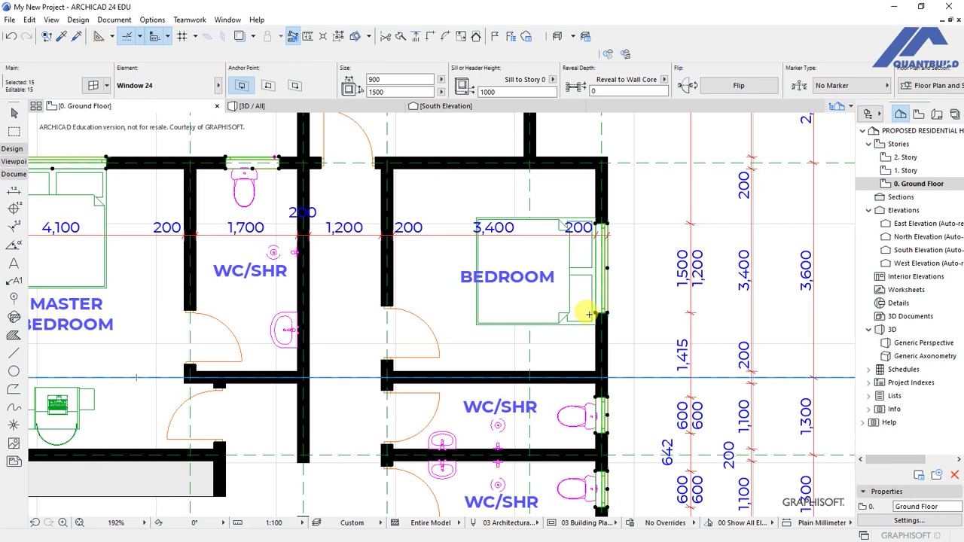
{"action": "scroll", "coordinate": [587, 313], "scroll_direction": "down", "scroll_amount": 6}
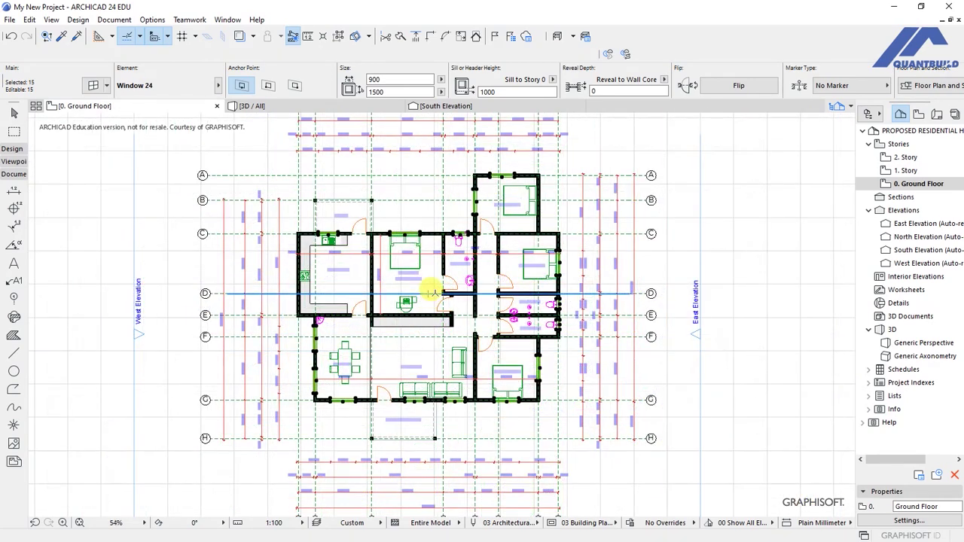
{"action": "scroll", "coordinate": [433, 290], "scroll_direction": "up", "scroll_amount": 2}
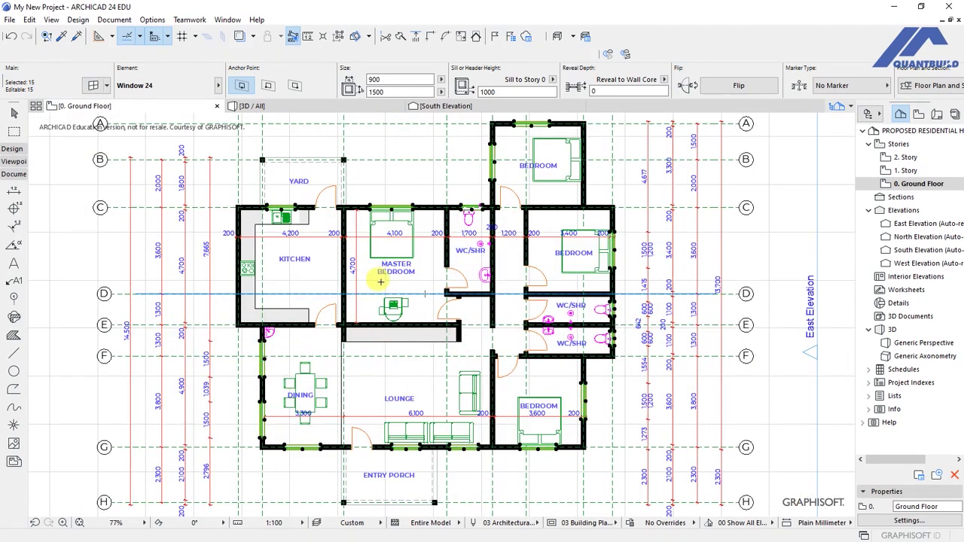
{"action": "scroll", "coordinate": [450, 131], "scroll_direction": "up", "scroll_amount": 2}
{"action": "scroll", "coordinate": [450, 148], "scroll_direction": "down", "scroll_amount": 1}
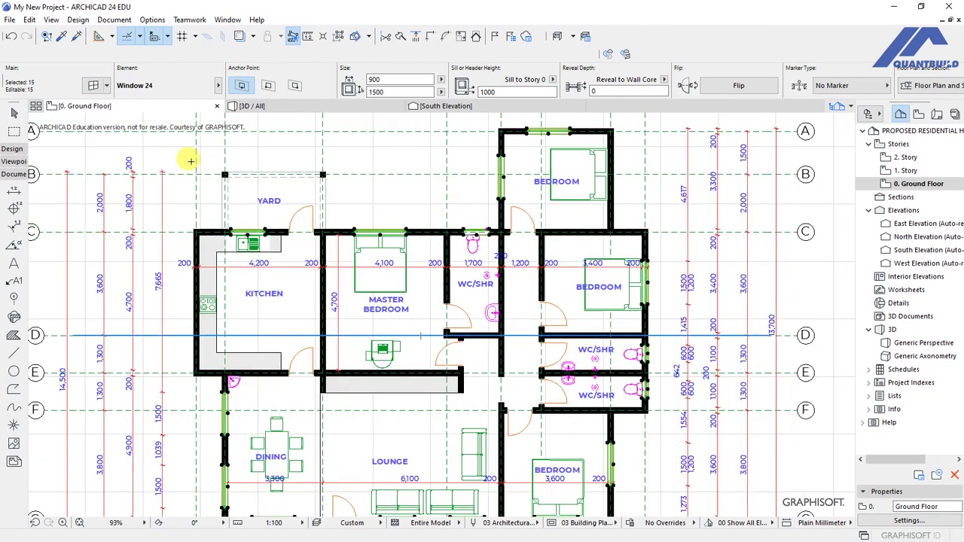
Choose Window Stamp 24 as the dimension marker in the settings of all selected windows
{"action": "left_click", "coordinate": [92, 85]}
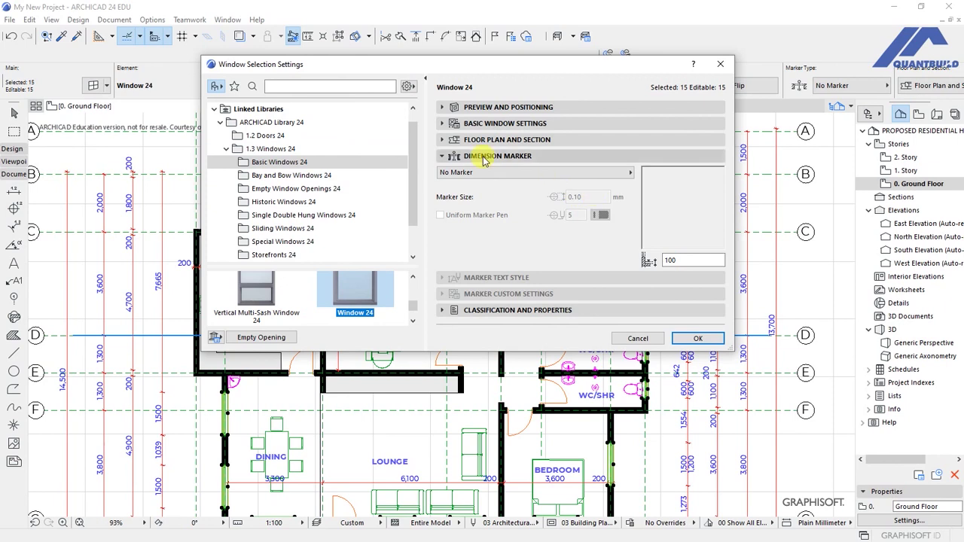
{"action": "left_click", "coordinate": [631, 174]}
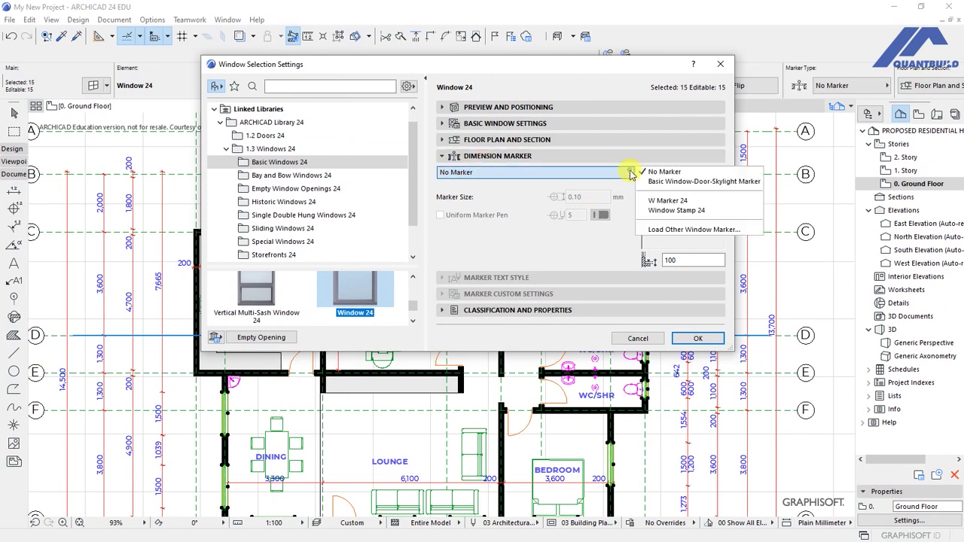
{"action": "left_click", "coordinate": [660, 212]}
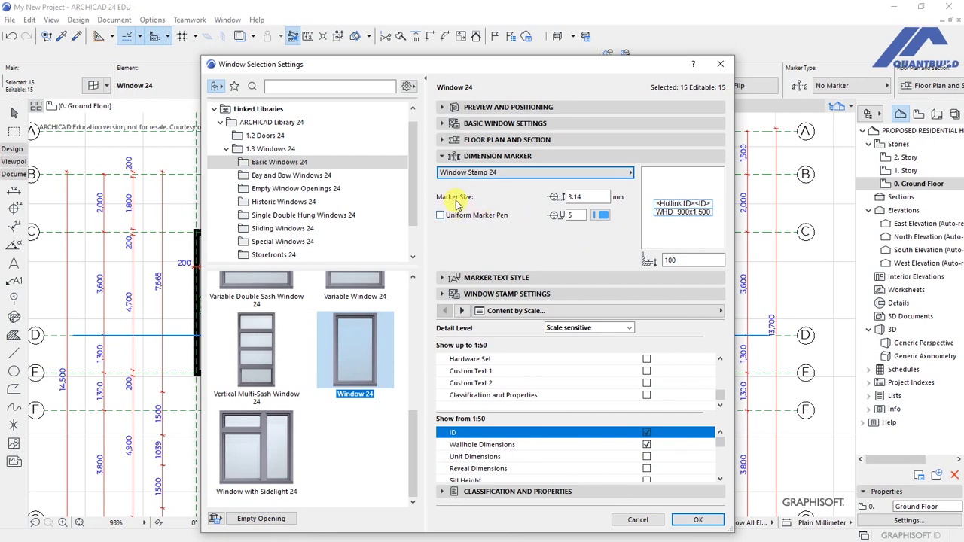
Set the window stamps' marker size to 3.00 mm and the marker pen to black pen 1
{"action": "left_click", "coordinate": [583, 197]}
{"action": "left_click", "coordinate": [584, 196]}
{"action": "type", "text": "3.00"}
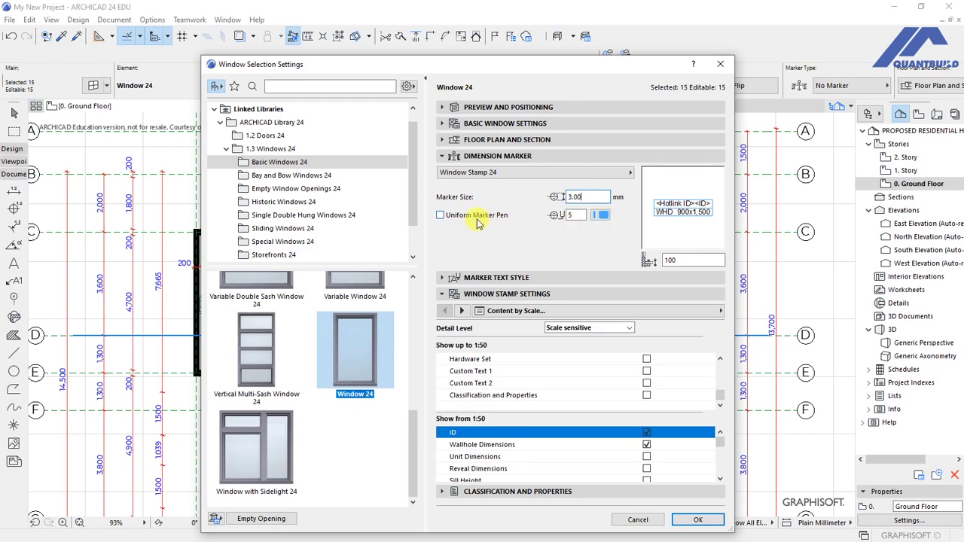
{"action": "left_click", "coordinate": [440, 216]}
{"action": "left_click", "coordinate": [600, 215]}
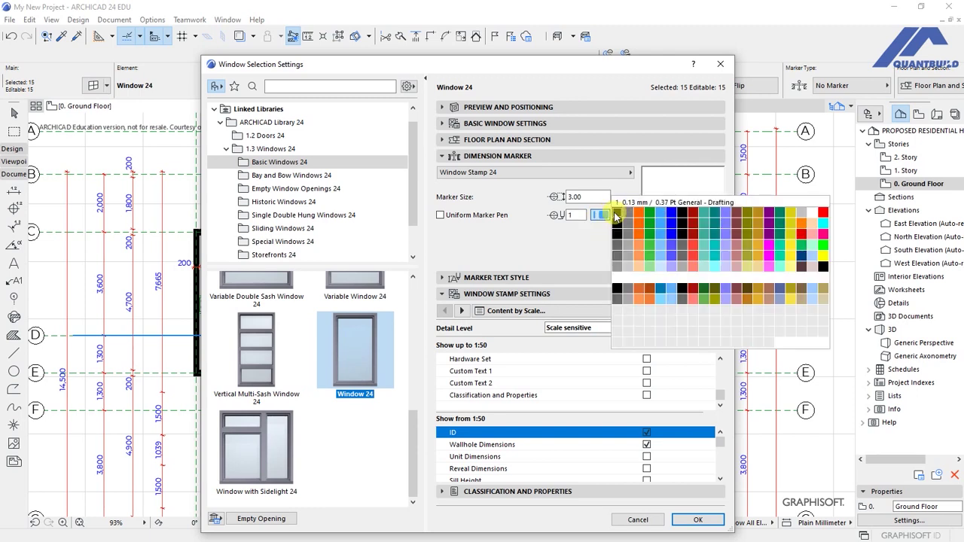
{"action": "left_click", "coordinate": [616, 212]}
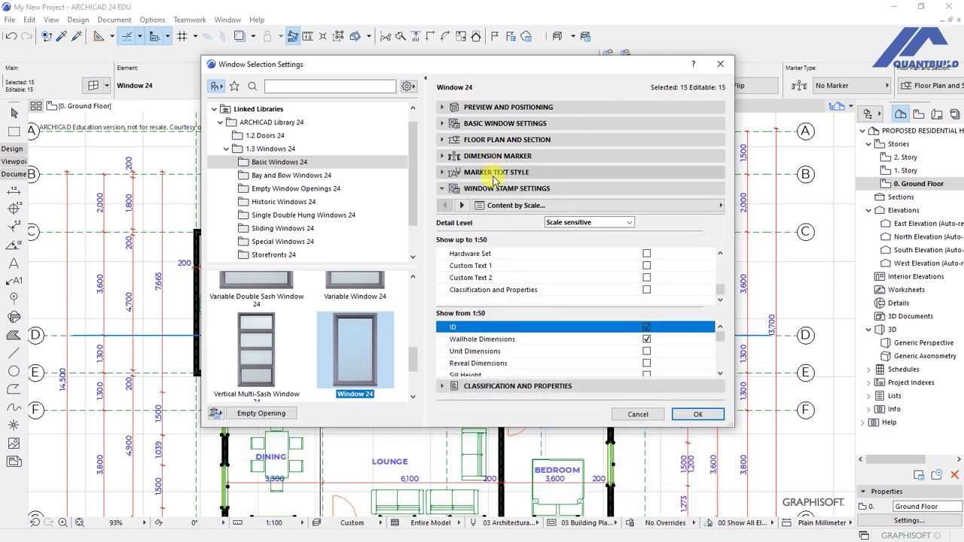
Set the marker text font to Montserrat for the selected windows' stamps
{"action": "left_click", "coordinate": [491, 172]}
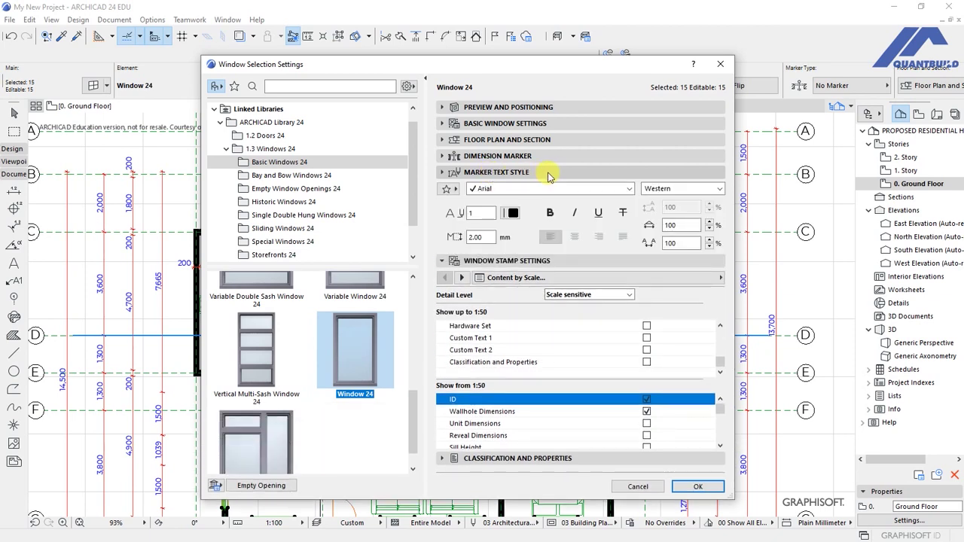
{"action": "left_click", "coordinate": [499, 189]}
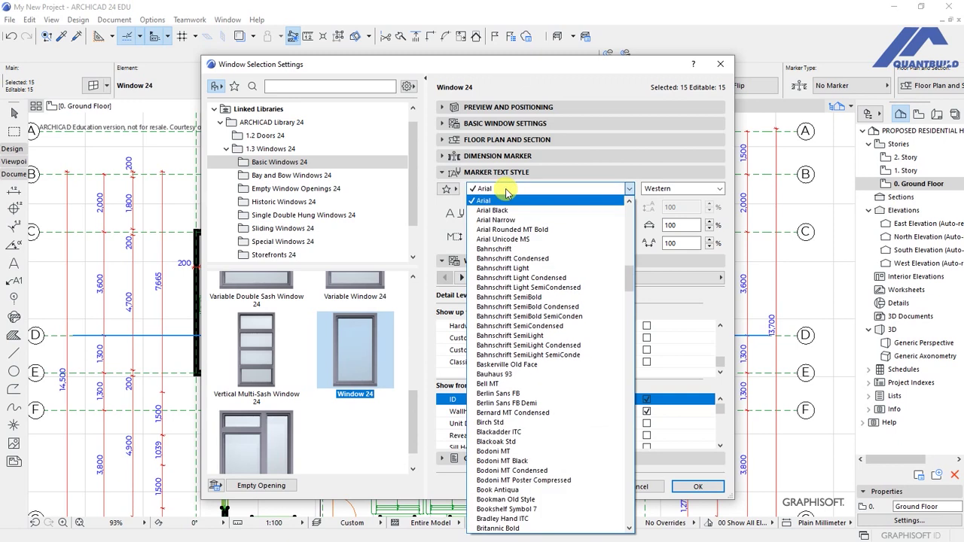
{"action": "key", "text": "m"}
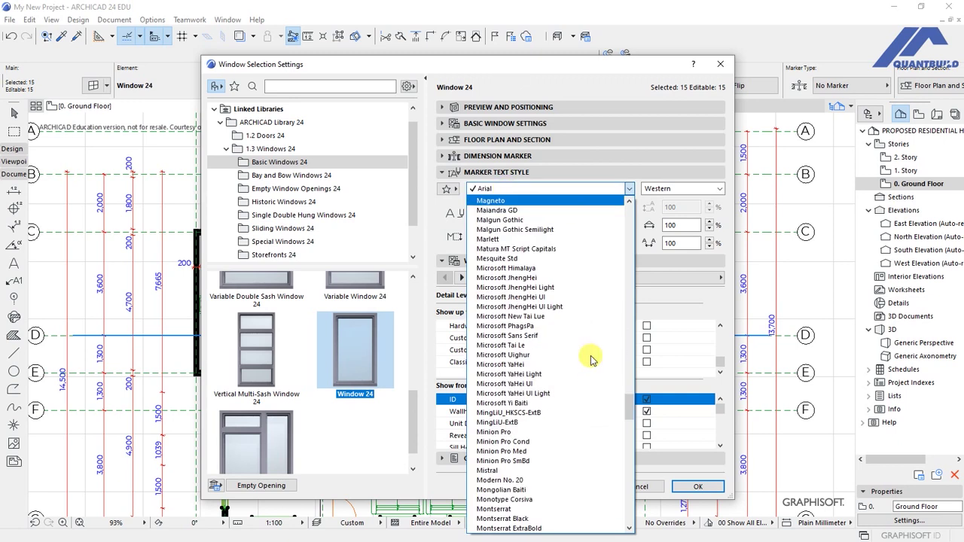
{"action": "scroll", "coordinate": [572, 355], "scroll_direction": "down", "scroll_amount": 2}
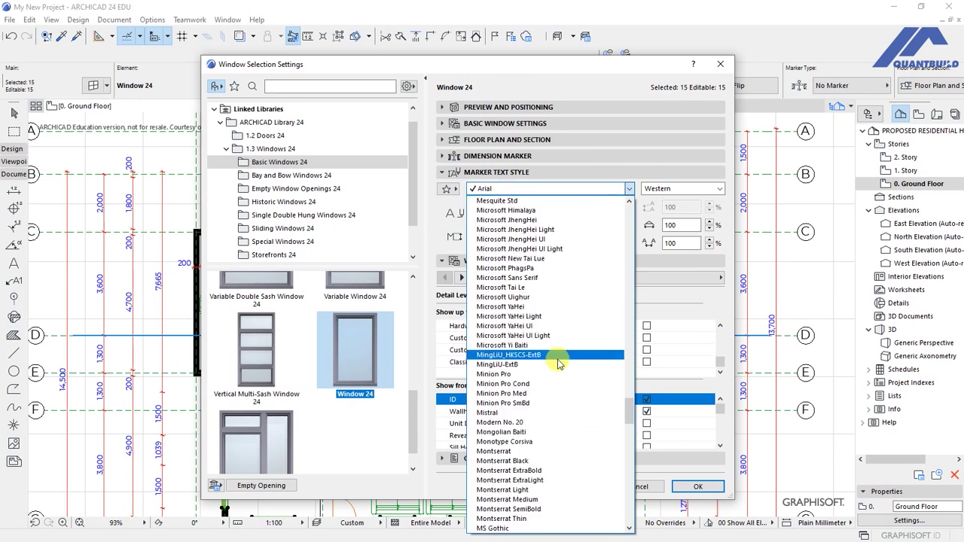
{"action": "left_click", "coordinate": [483, 451]}
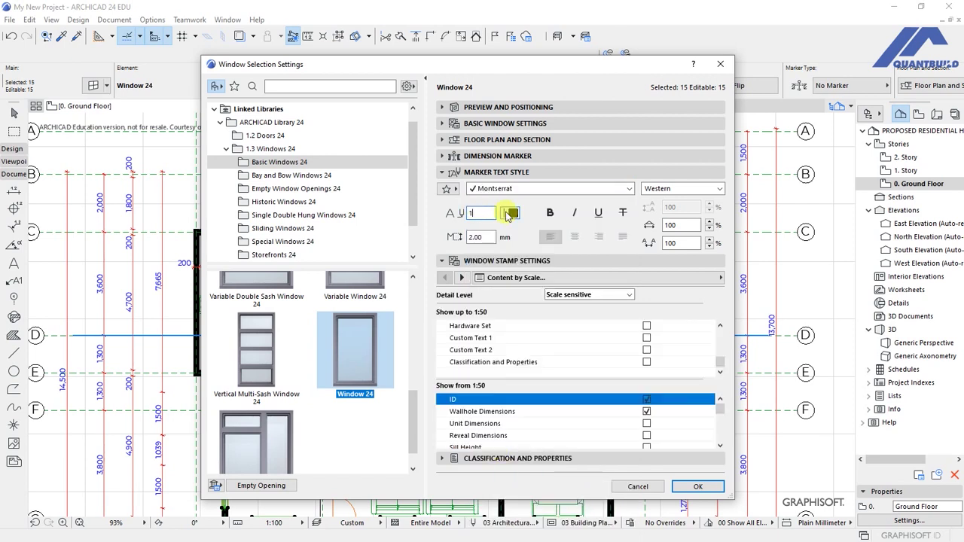
{"action": "left_click", "coordinate": [512, 214]}
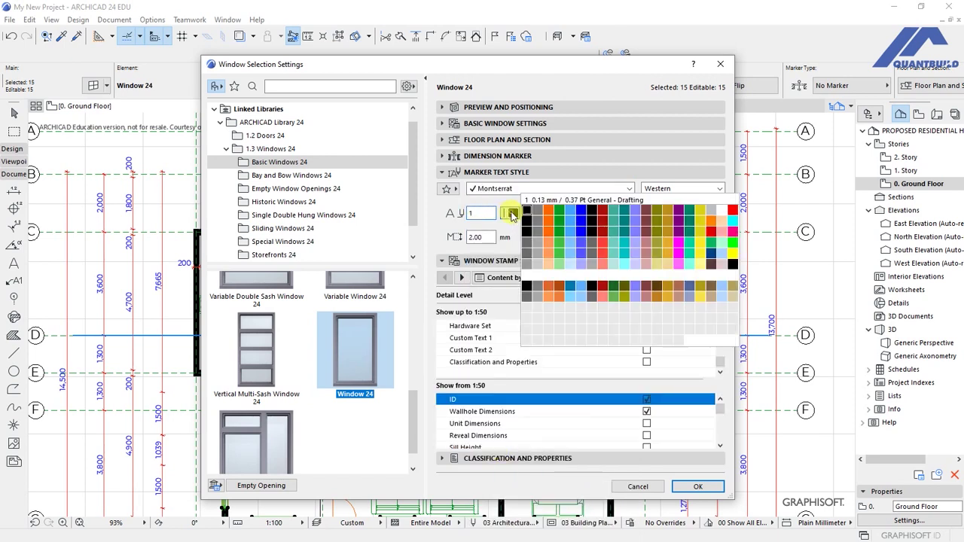
{"action": "left_click", "coordinate": [509, 231]}
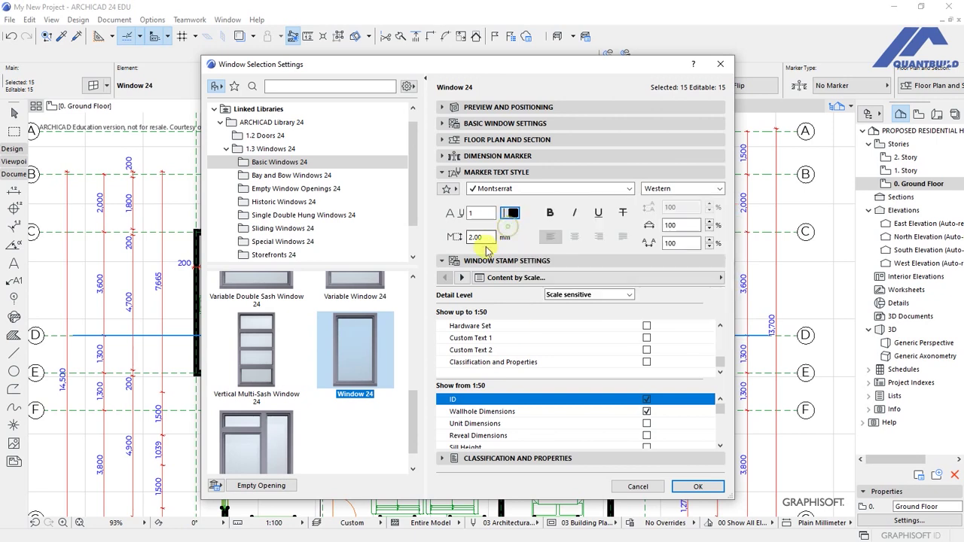
Set the marker text font size to 1.50 mm for the selected windows
{"action": "double_click", "coordinate": [476, 237]}
{"action": "type", "text": "1"}
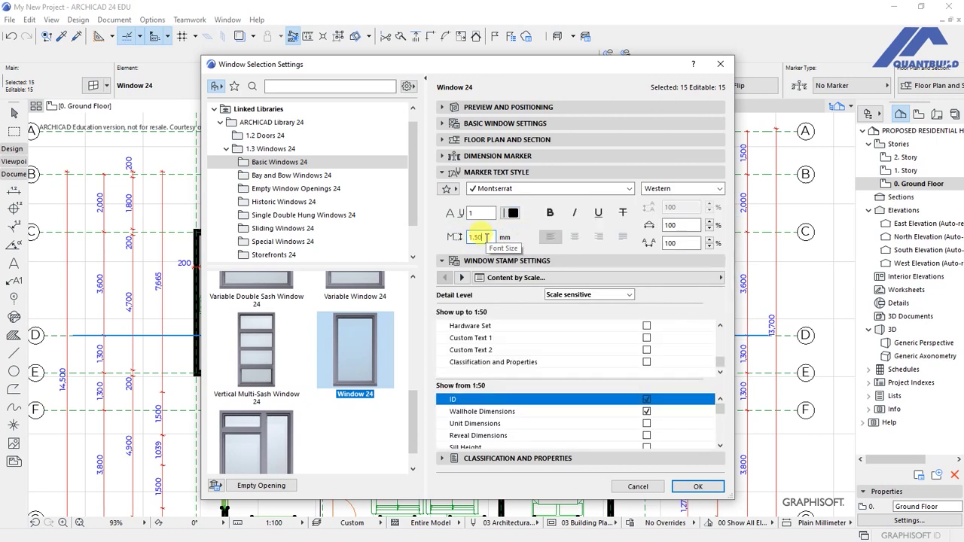
{"action": "left_click", "coordinate": [497, 172]}
Review the window stamp's detail level options and the content items shown up to and from 1:50
{"action": "scroll", "coordinate": [549, 265], "scroll_direction": "up", "scroll_amount": 5}
{"action": "left_click", "coordinate": [466, 254]}
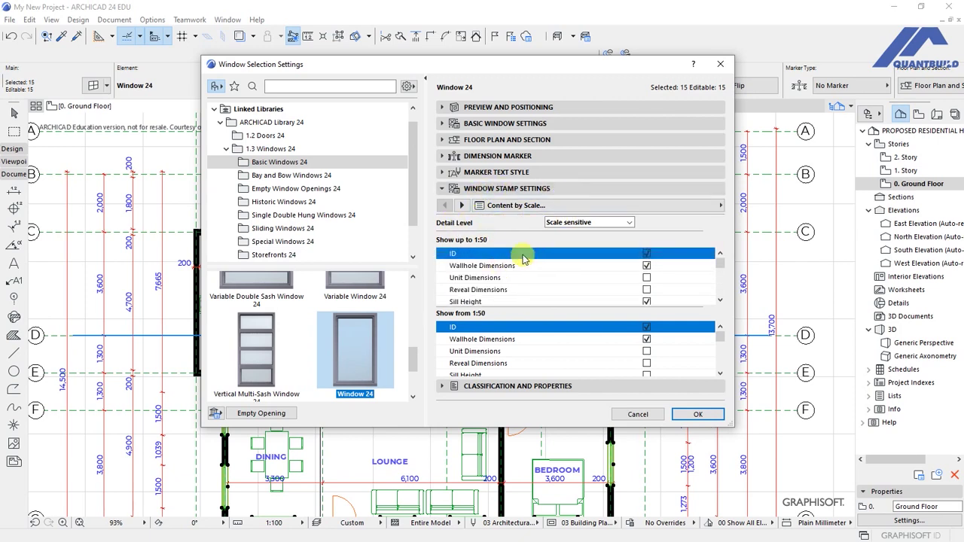
{"action": "left_click", "coordinate": [628, 223]}
{"action": "left_click", "coordinate": [628, 223]}
{"action": "left_click", "coordinate": [628, 224]}
{"action": "left_click", "coordinate": [572, 232]}
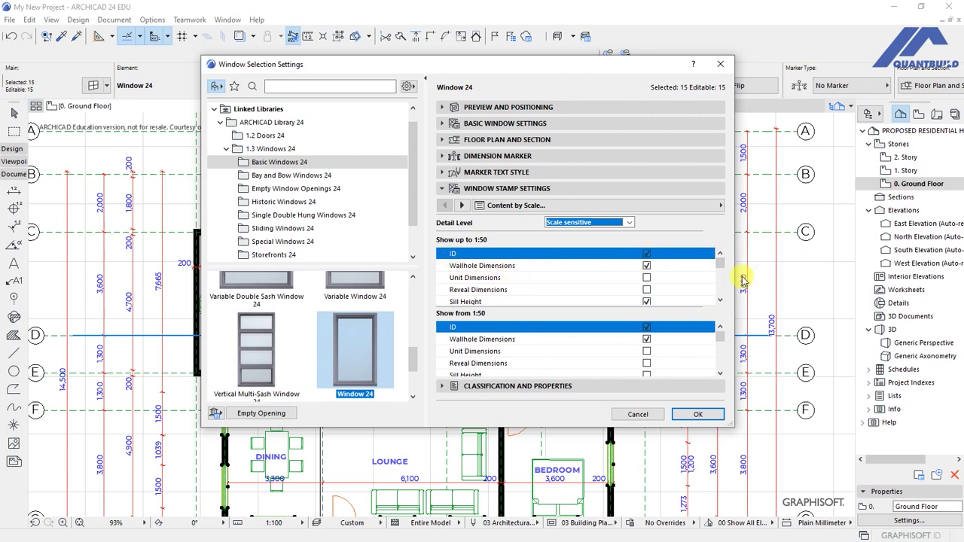
{"action": "left_click", "coordinate": [720, 301]}
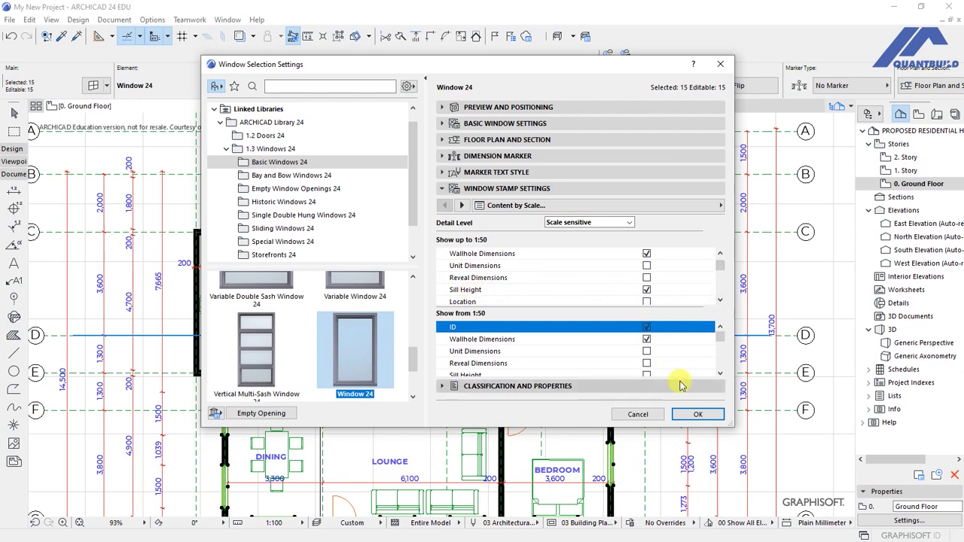
{"action": "left_click", "coordinate": [493, 190]}
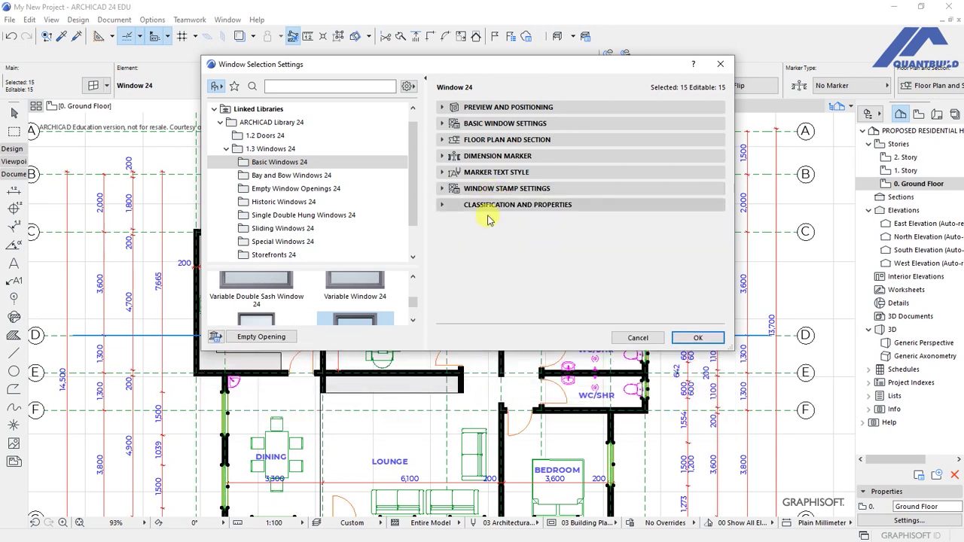
Review the selected windows' classification and properties, and apply the window settings
{"action": "left_click", "coordinate": [484, 206]}
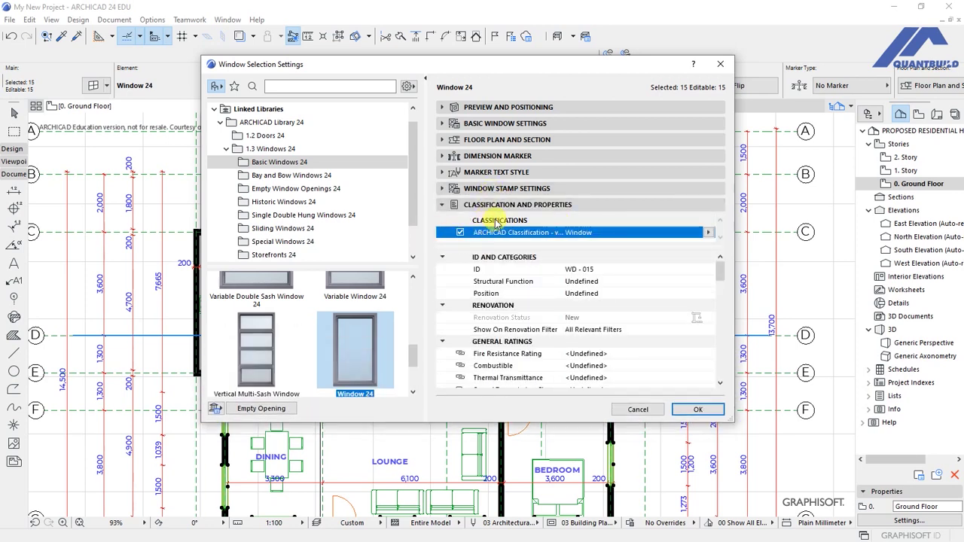
{"action": "left_click", "coordinate": [708, 233]}
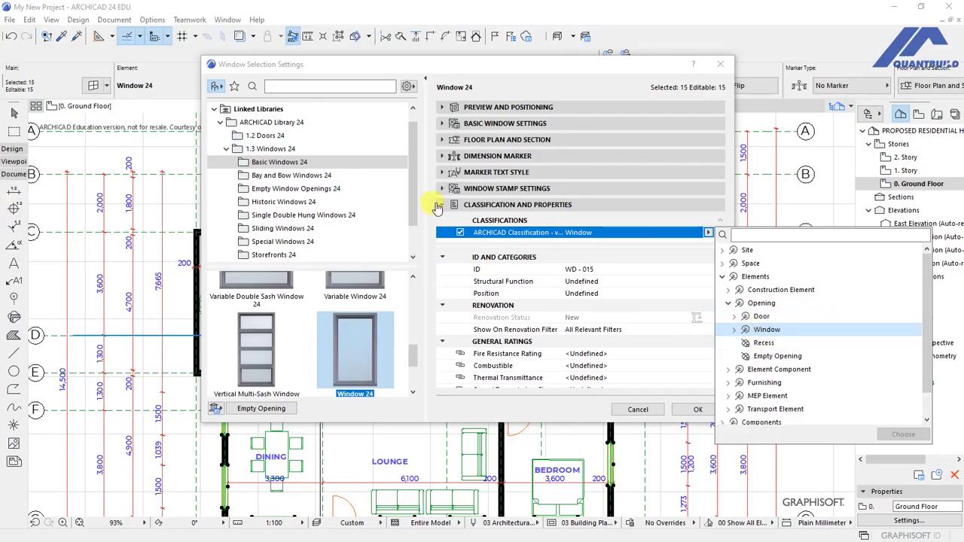
{"action": "left_click", "coordinate": [540, 245]}
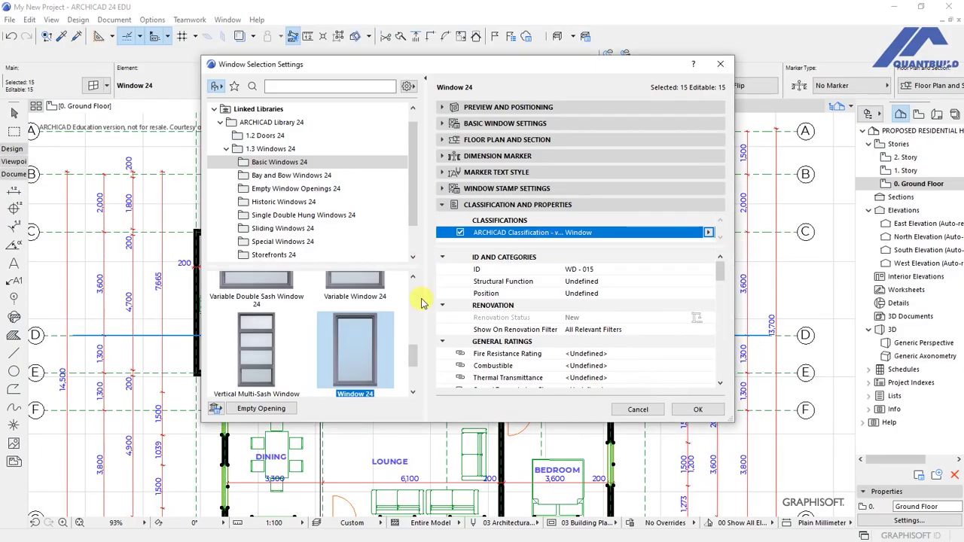
{"action": "scroll", "coordinate": [537, 304], "scroll_direction": "down", "scroll_amount": 5}
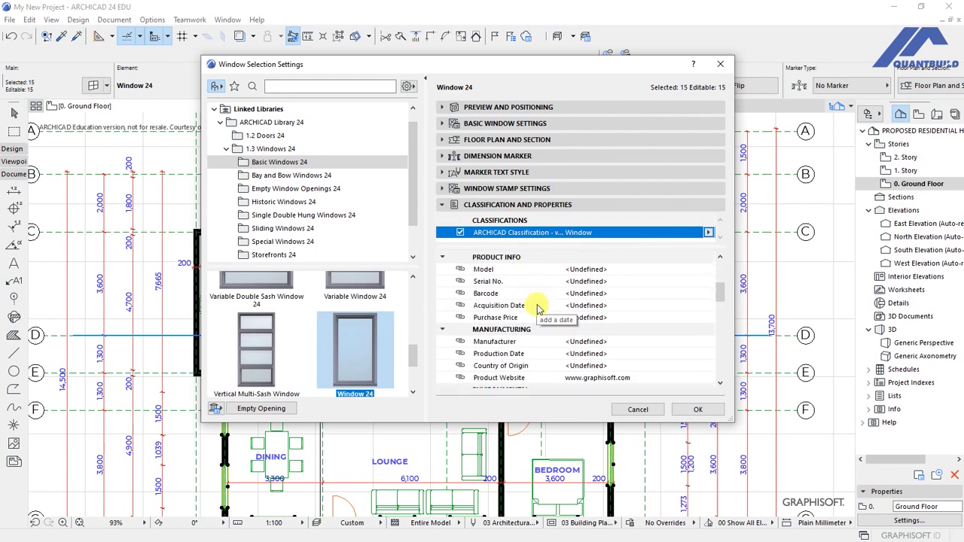
{"action": "left_click", "coordinate": [688, 413]}
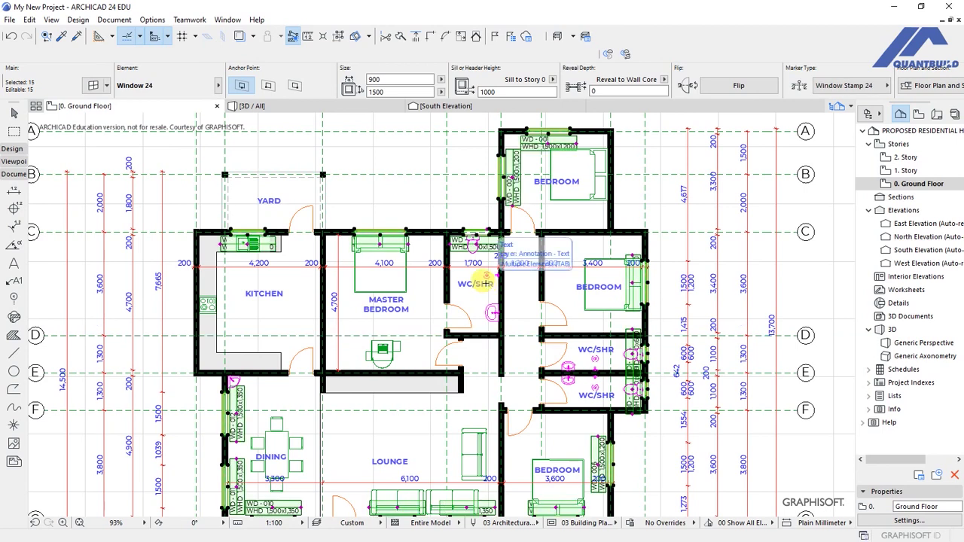
Examine the window stamps throughout the ground floor plan for overlaps with furniture and fixtures, and deselect the windows
{"action": "scroll", "coordinate": [399, 292], "scroll_direction": "down", "scroll_amount": 3}
{"action": "scroll", "coordinate": [418, 425], "scroll_direction": "up", "scroll_amount": 3}
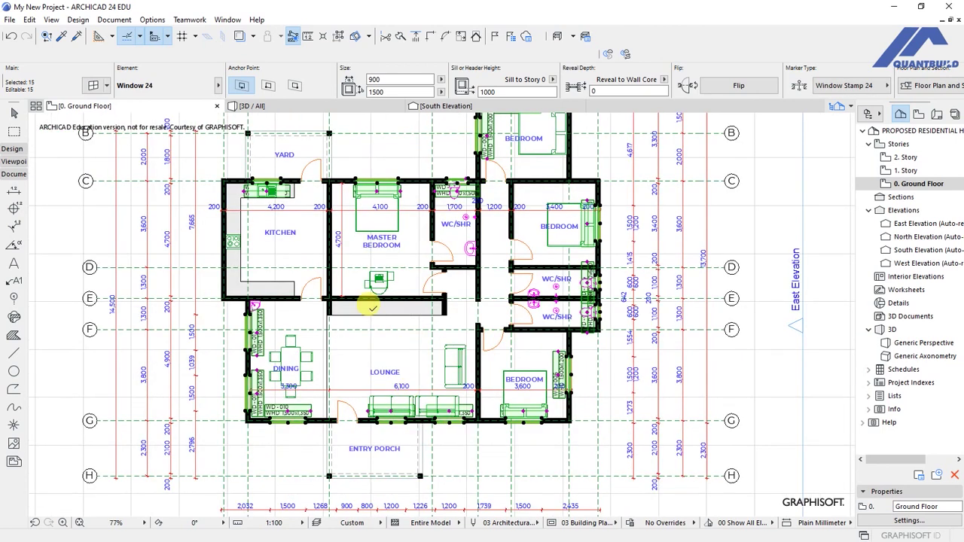
{"action": "scroll", "coordinate": [241, 395], "scroll_direction": "up", "scroll_amount": 3}
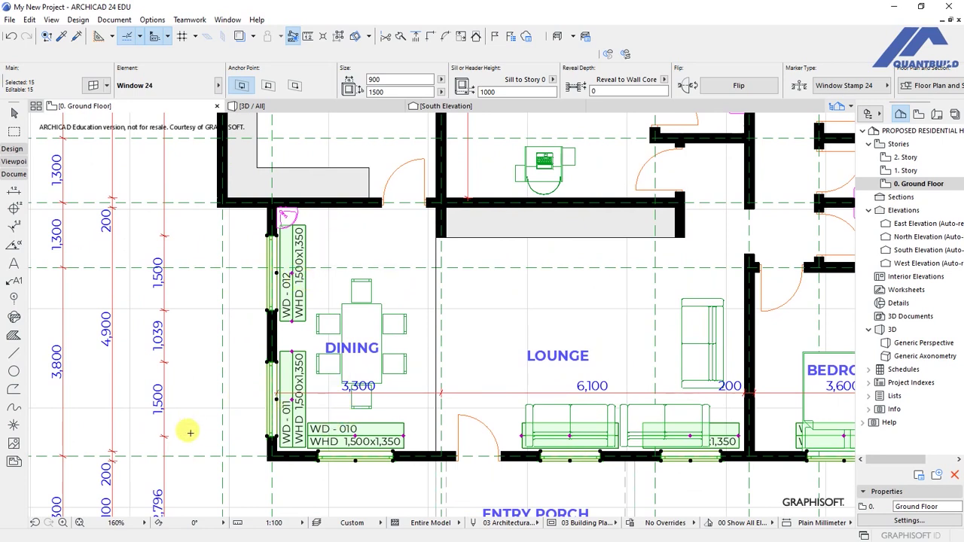
{"action": "scroll", "coordinate": [189, 431], "scroll_direction": "down", "scroll_amount": 2}
{"action": "scroll", "coordinate": [474, 467], "scroll_direction": "down", "scroll_amount": 2}
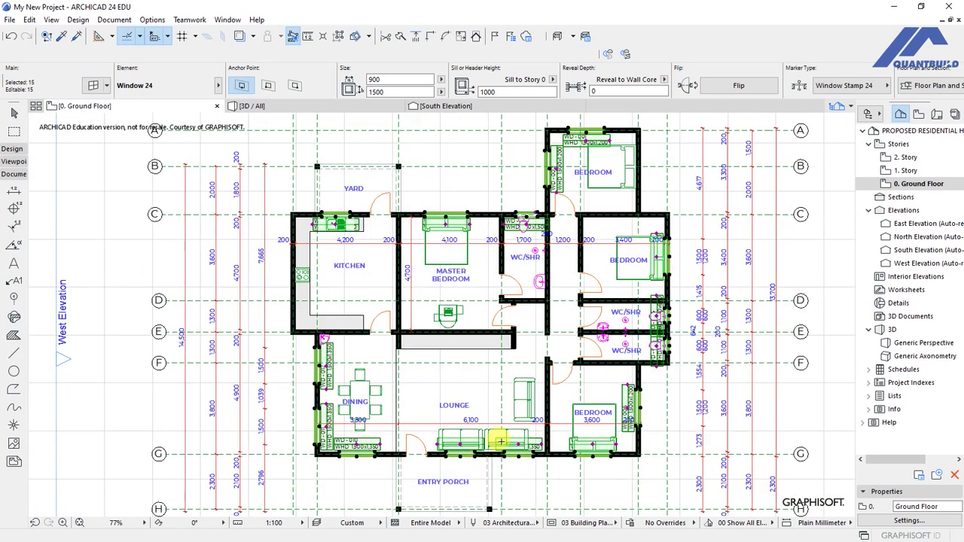
{"action": "scroll", "coordinate": [345, 201], "scroll_direction": "up", "scroll_amount": 5}
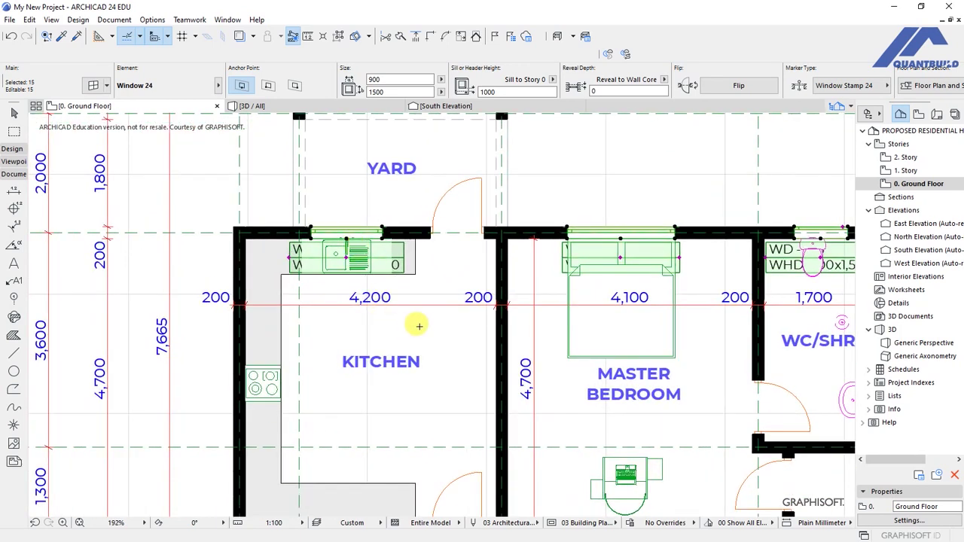
{"action": "scroll", "coordinate": [294, 226], "scroll_direction": "down", "scroll_amount": 2}
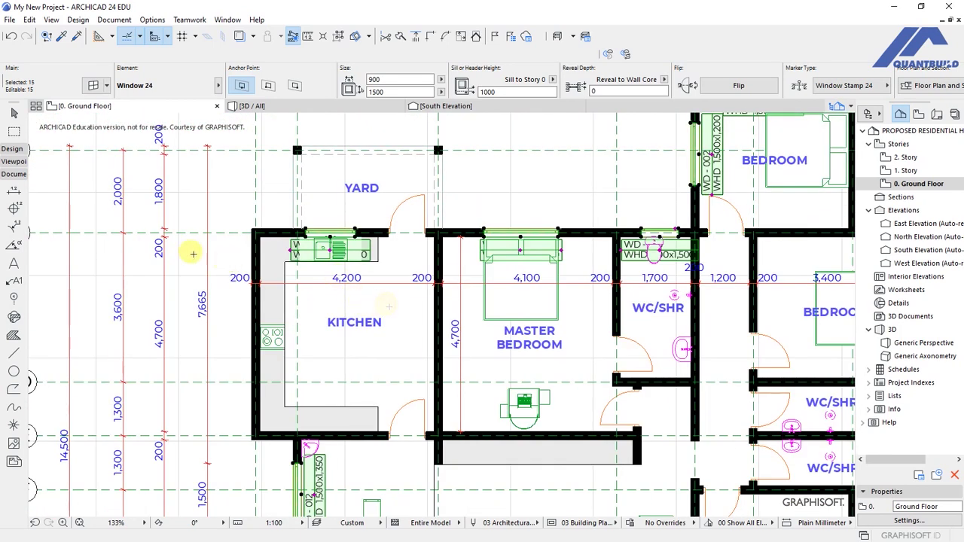
{"action": "key", "text": "Escape"}
{"action": "scroll", "coordinate": [305, 298], "scroll_direction": "down", "scroll_amount": 2}
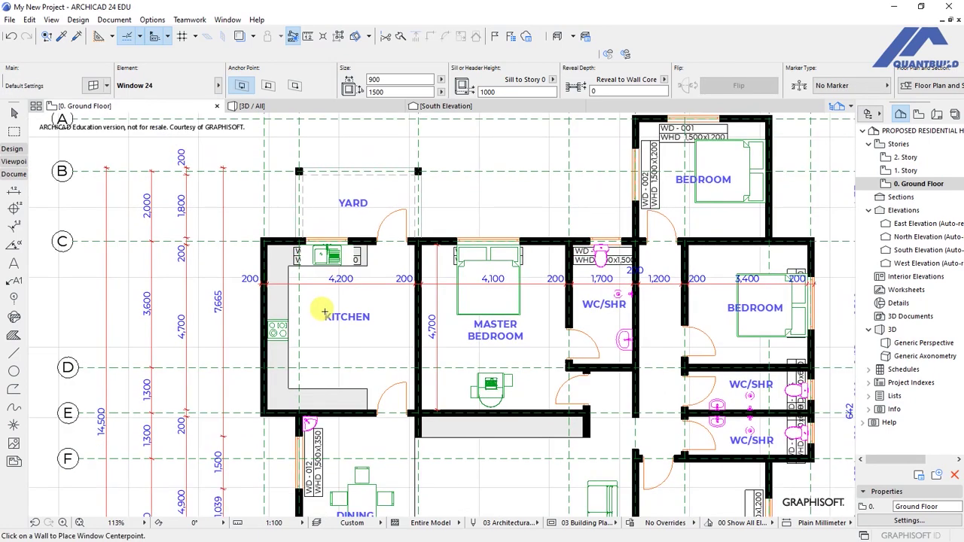
{"action": "scroll", "coordinate": [305, 251], "scroll_direction": "up", "scroll_amount": 3}
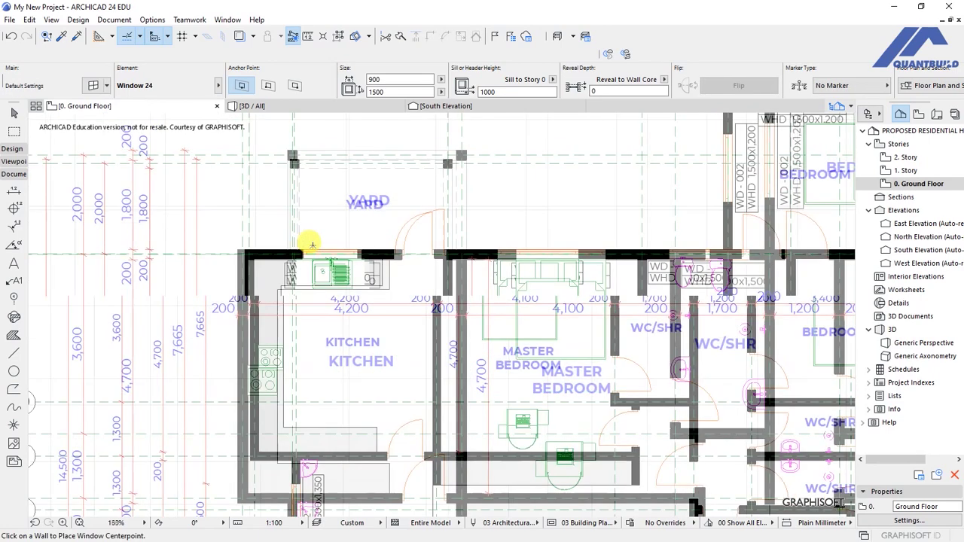
{"action": "scroll", "coordinate": [243, 255], "scroll_direction": "down", "scroll_amount": 4}
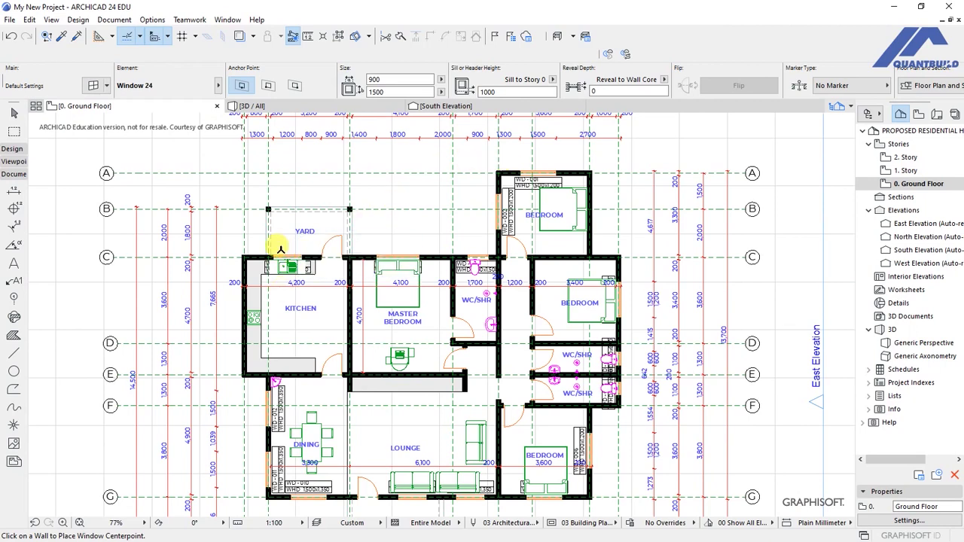
Move the kitchen window's stamp off the sink to just outside the exterior wall, on the yard side
{"action": "scroll", "coordinate": [279, 248], "scroll_direction": "up", "scroll_amount": 3}
{"action": "left_click", "coordinate": [329, 265]}
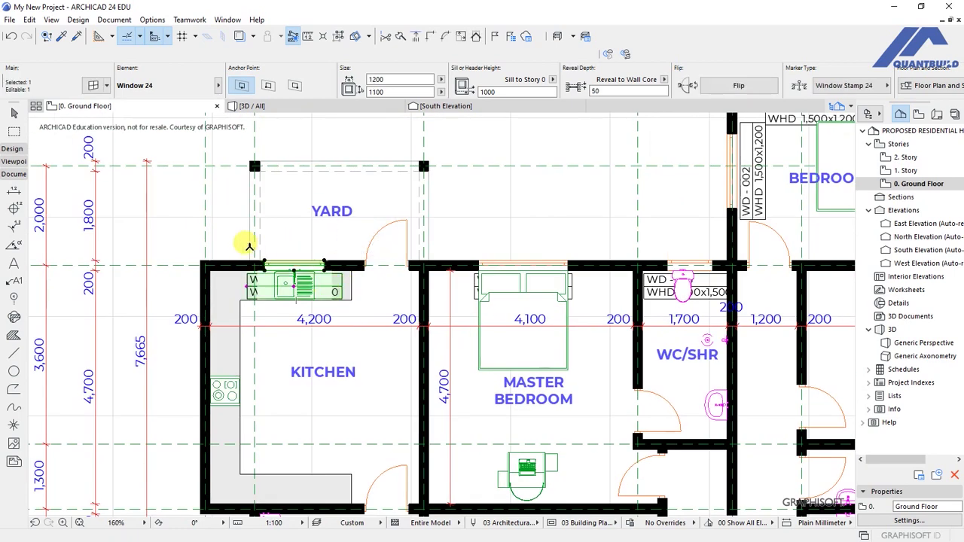
{"action": "scroll", "coordinate": [245, 253], "scroll_direction": "up", "scroll_amount": 1}
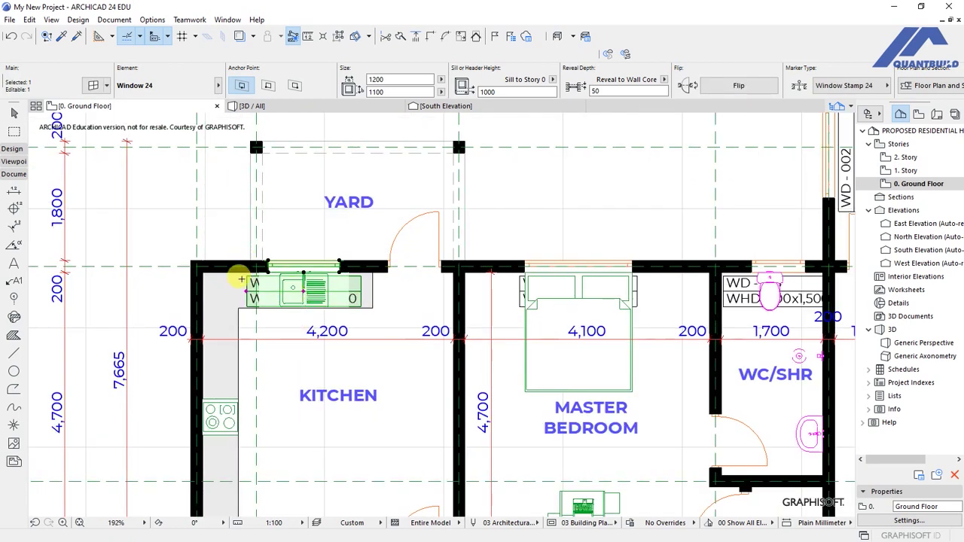
{"action": "scroll", "coordinate": [351, 263], "scroll_direction": "up", "scroll_amount": 6}
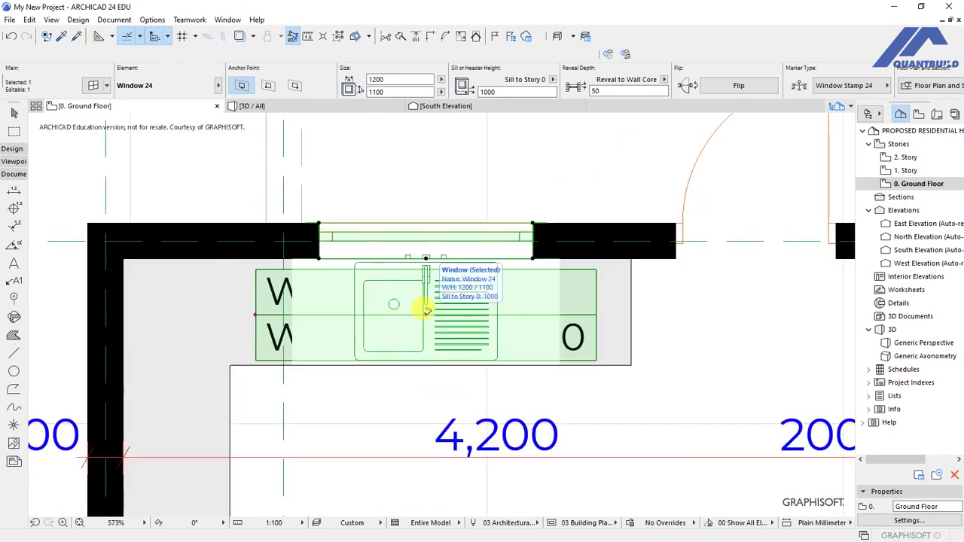
{"action": "left_click", "coordinate": [426, 309]}
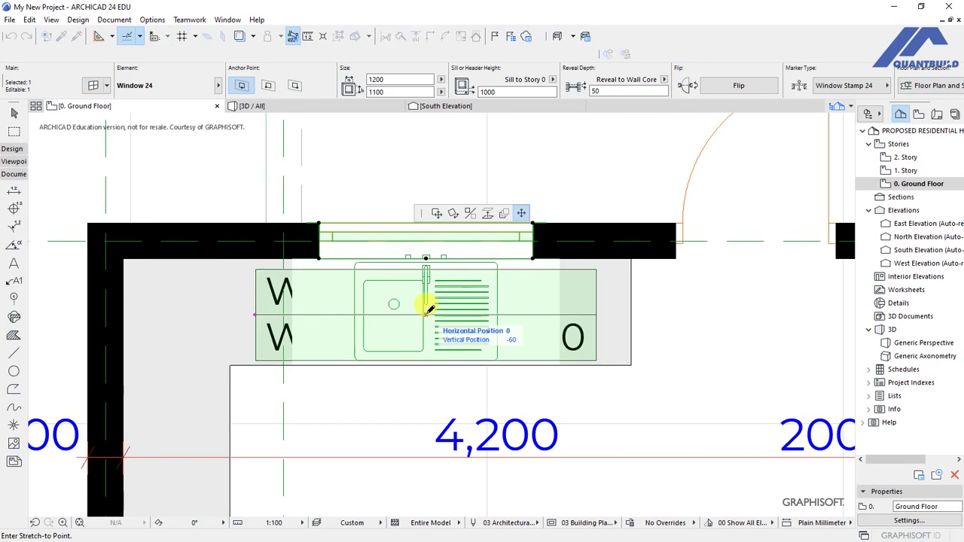
{"action": "scroll", "coordinate": [411, 312], "scroll_direction": "down", "scroll_amount": 4}
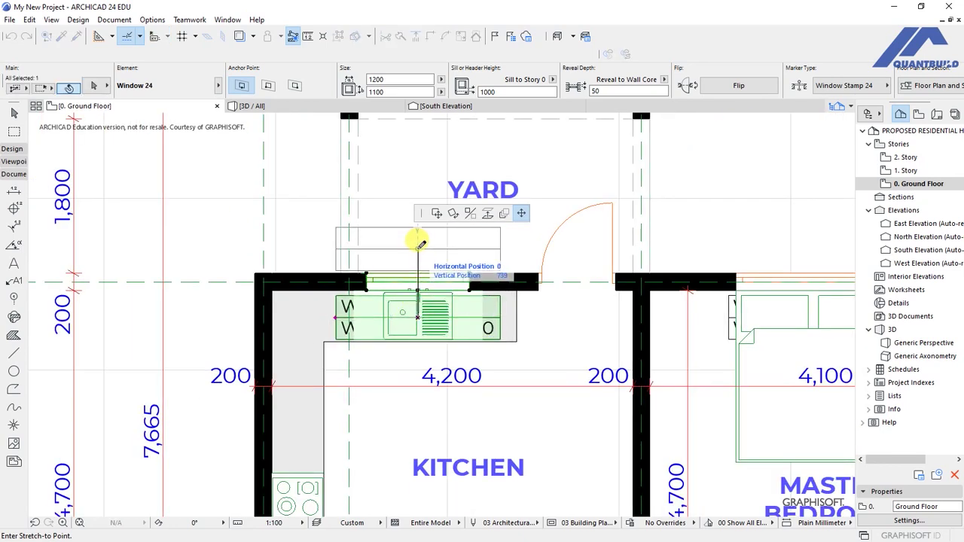
{"action": "left_click", "coordinate": [418, 241]}
{"action": "key", "text": "Escape"}
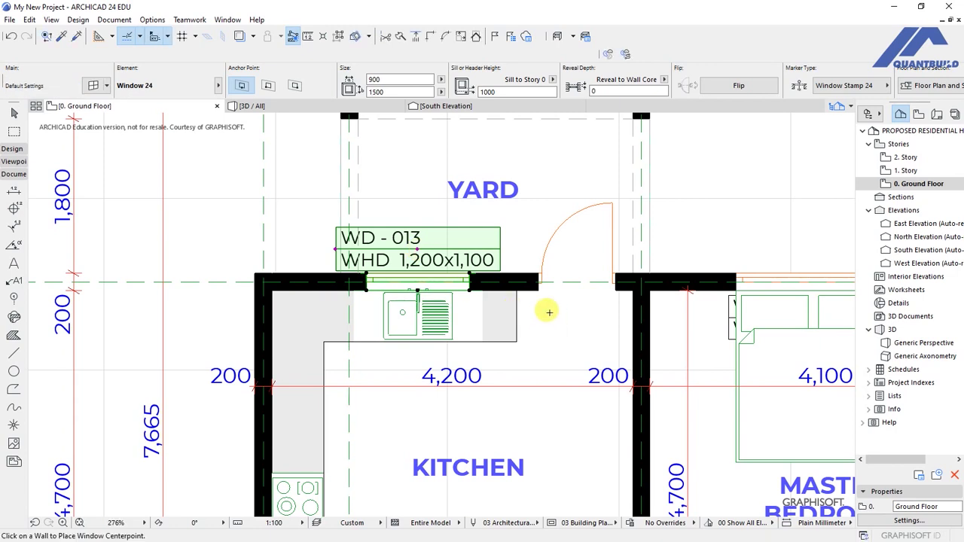
Move the master bedroom window's stamp off the bed to just outside the exterior wall above the window
{"action": "scroll", "coordinate": [193, 299], "scroll_direction": "down", "scroll_amount": 5}
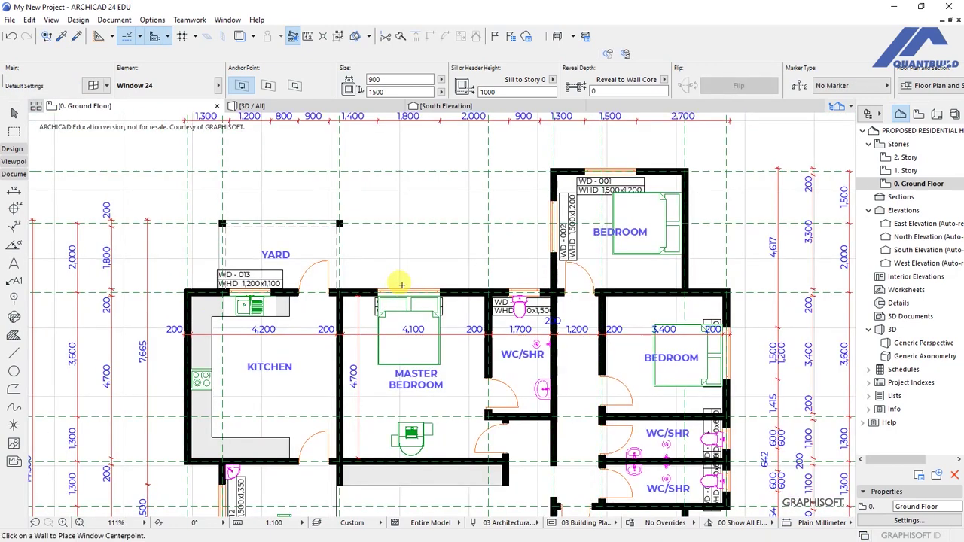
{"action": "scroll", "coordinate": [401, 284], "scroll_direction": "up", "scroll_amount": 1}
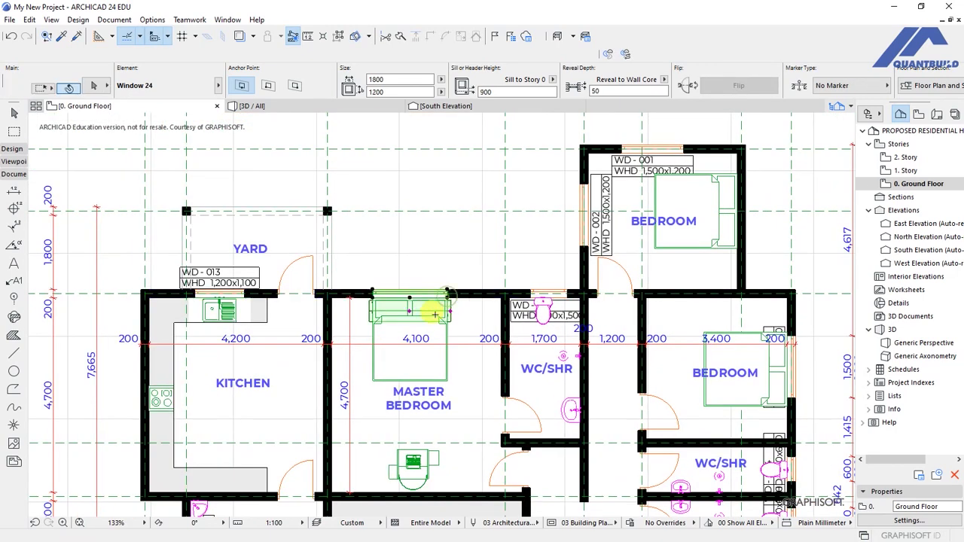
{"action": "left_click", "coordinate": [435, 314]}
{"action": "left_click", "coordinate": [409, 310]}
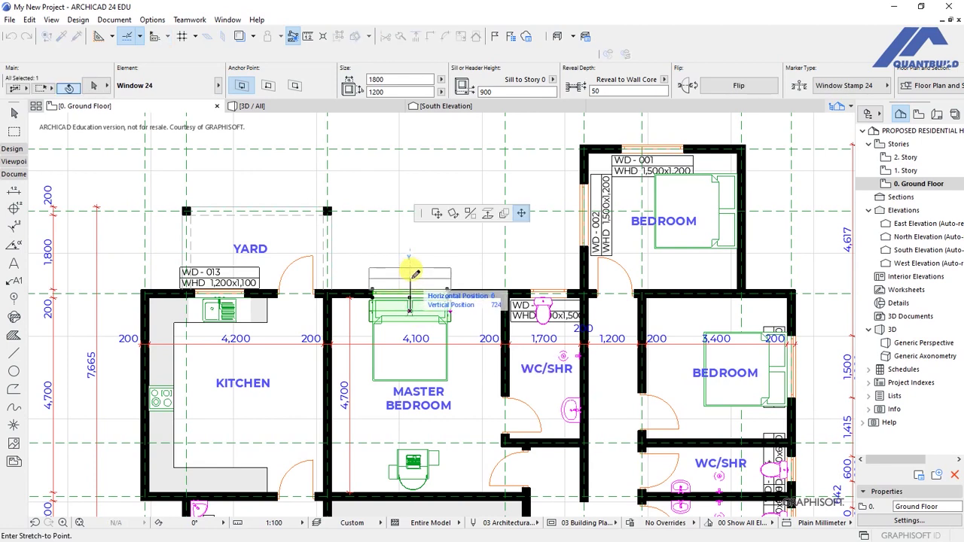
{"action": "left_click", "coordinate": [414, 273]}
{"action": "key", "text": "Escape"}
{"action": "scroll", "coordinate": [503, 275], "scroll_direction": "up", "scroll_amount": 3}
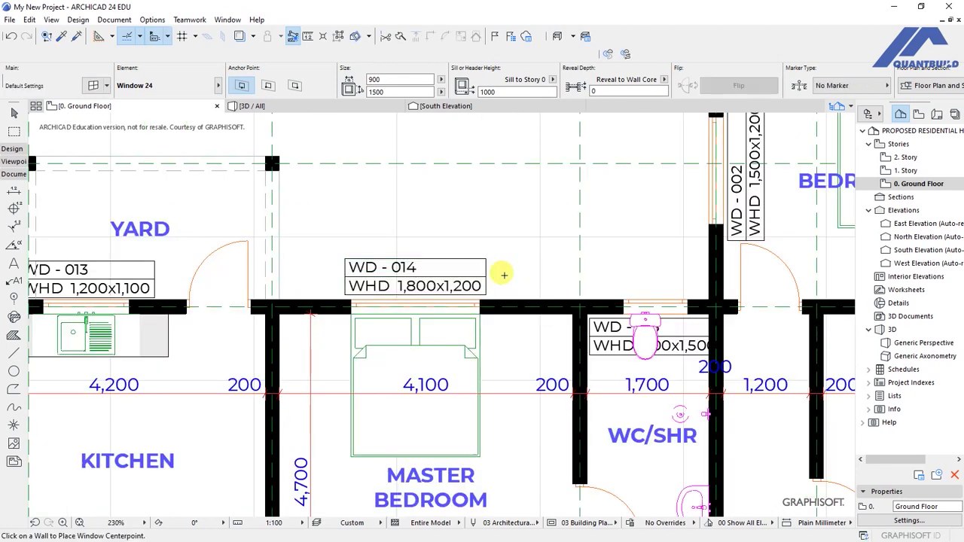
Move the stamp of the WC/SHR window beside the master bedroom off the toilet to outside the exterior wall
{"action": "scroll", "coordinate": [424, 248], "scroll_direction": "down", "scroll_amount": 4}
{"action": "scroll", "coordinate": [490, 238], "scroll_direction": "up", "scroll_amount": 5}
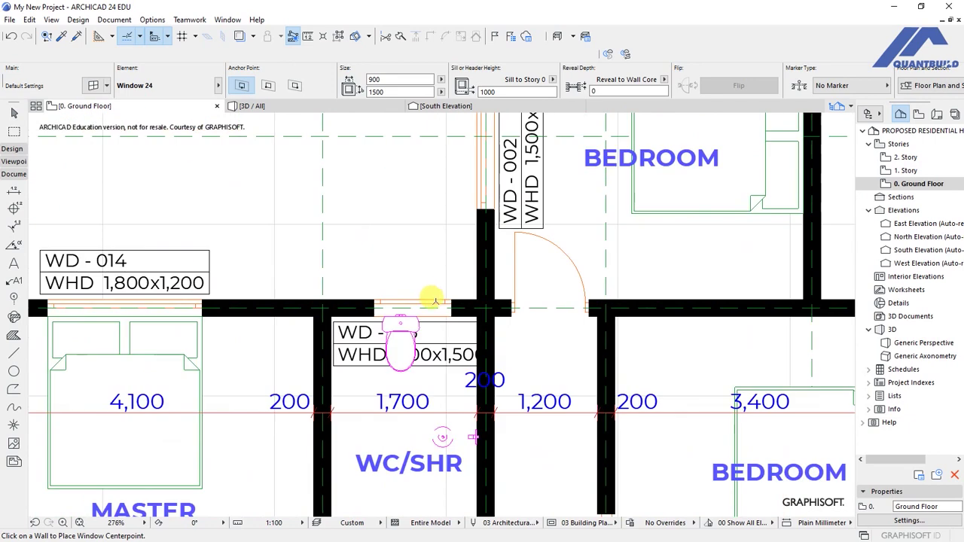
{"action": "left_click", "coordinate": [445, 310]}
{"action": "left_click", "coordinate": [411, 337]}
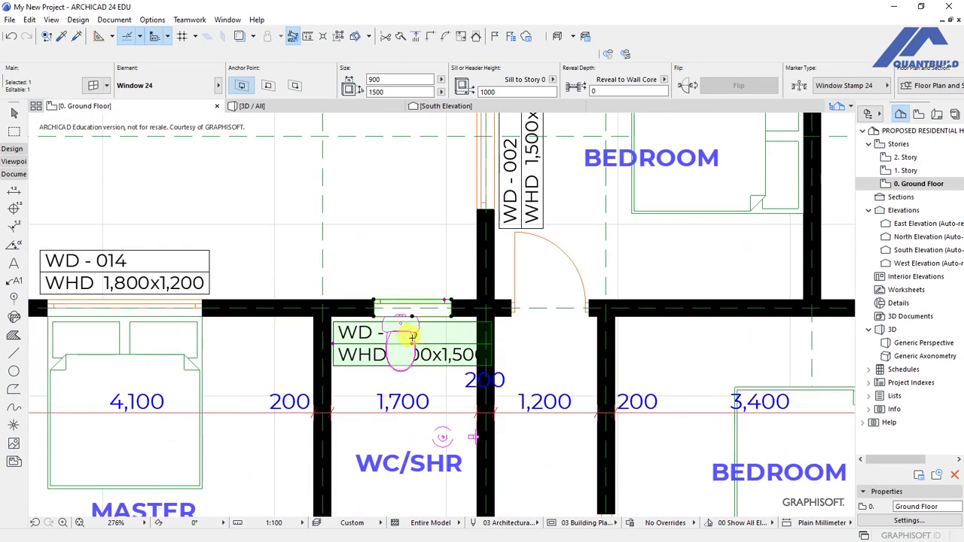
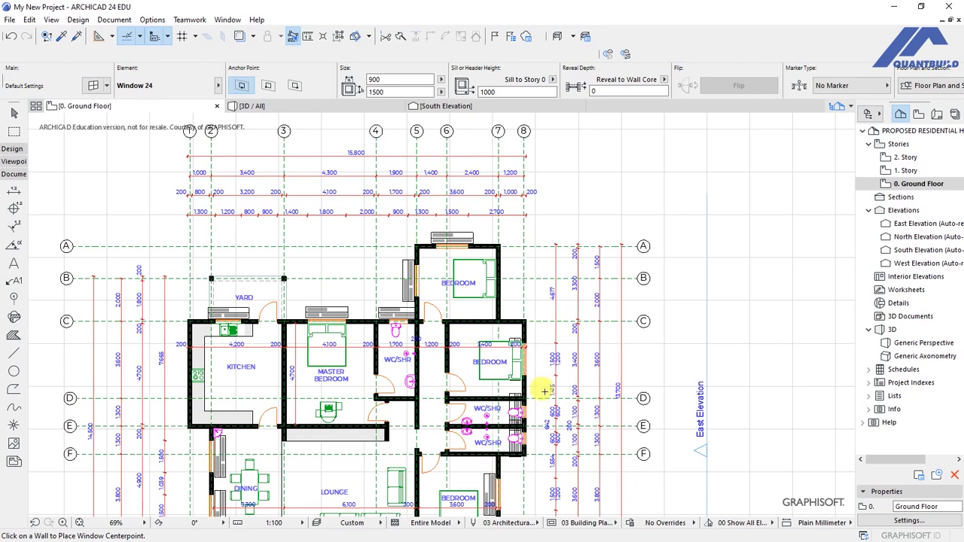
Move the stamp of the east-side bedroom's 1,500x1,200 window off the bed to just outside the exterior wall
{"action": "scroll", "coordinate": [543, 388], "scroll_direction": "up", "scroll_amount": 6}
{"action": "left_click", "coordinate": [532, 324]}
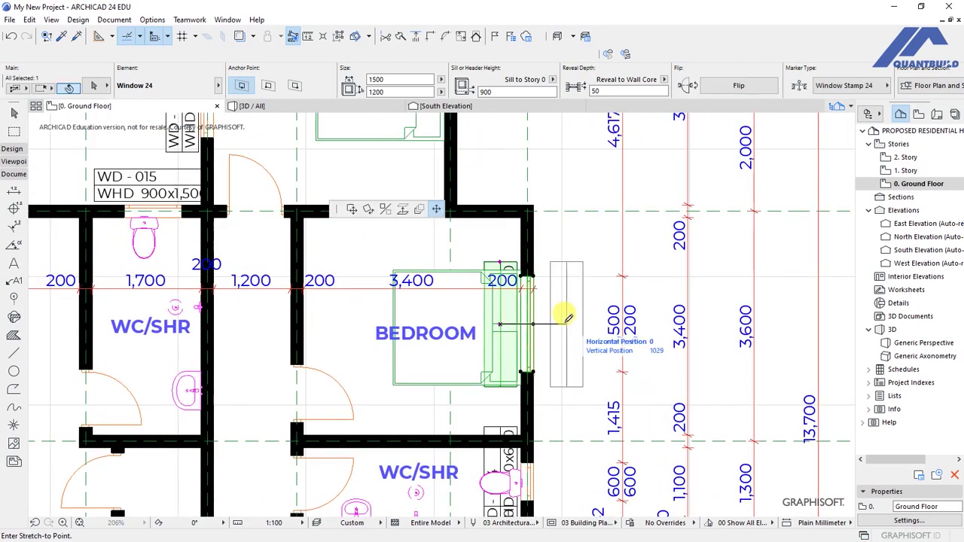
{"action": "scroll", "coordinate": [554, 316], "scroll_direction": "up", "scroll_amount": 3}
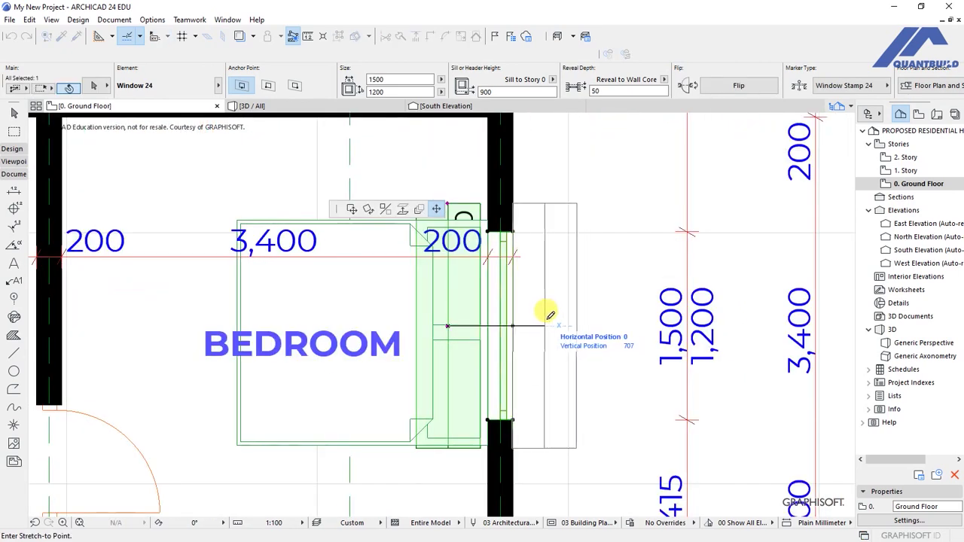
{"action": "key", "text": "Escape"}
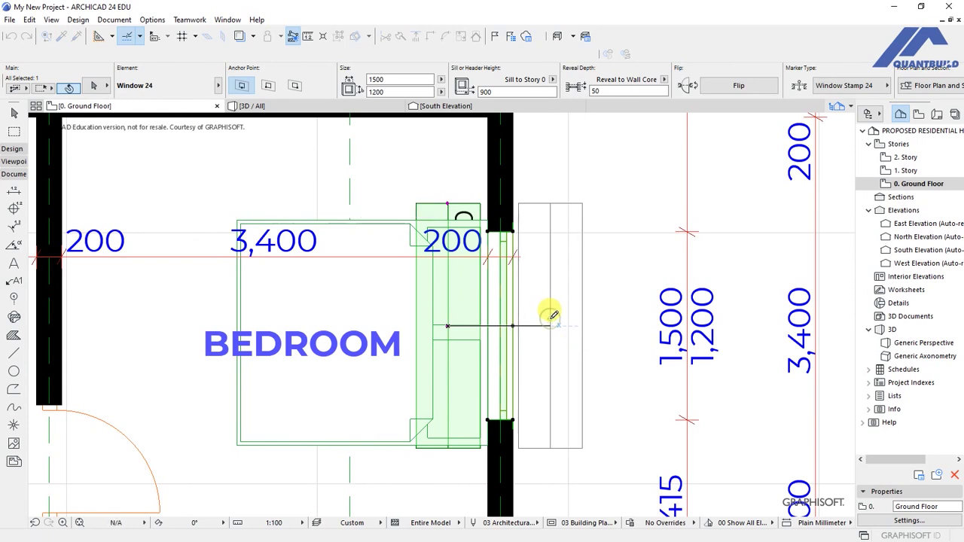
{"action": "key", "text": "Escape"}
{"action": "scroll", "coordinate": [567, 235], "scroll_direction": "down", "scroll_amount": 6}
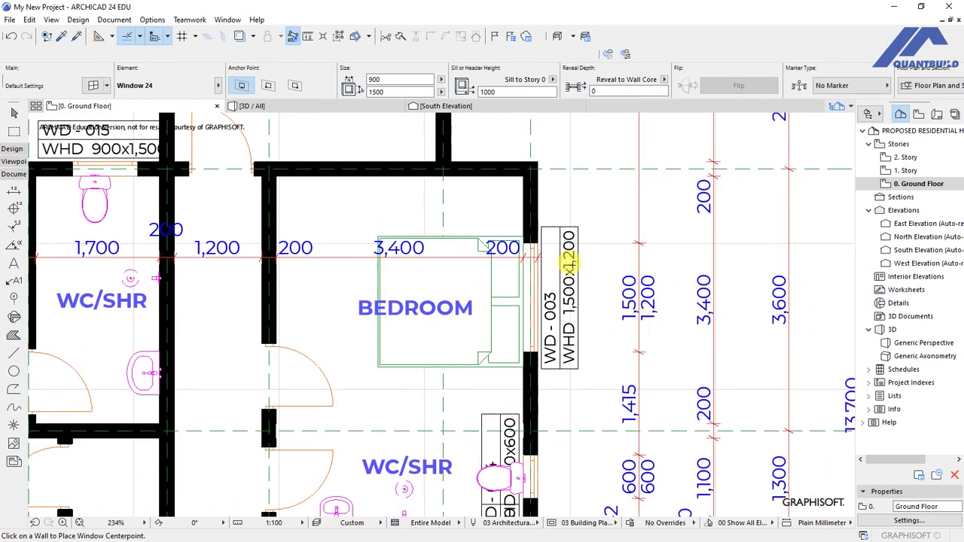
Move the stamp of the upper east-side WC/SHR's 600x600 window off the toilet to just outside the exterior wall
{"action": "scroll", "coordinate": [530, 352], "scroll_direction": "up", "scroll_amount": 2}
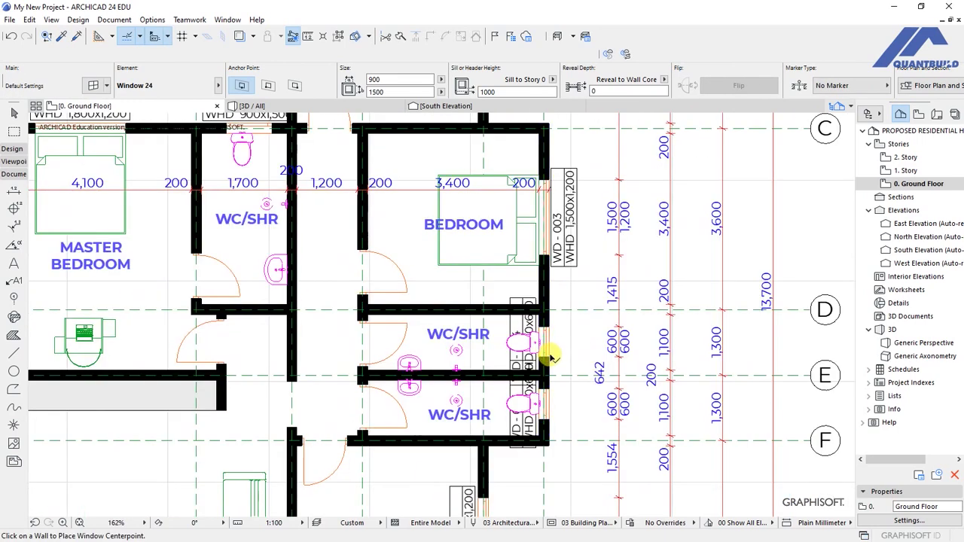
{"action": "left_click", "coordinate": [581, 364]}
{"action": "scroll", "coordinate": [578, 364], "scroll_direction": "up", "scroll_amount": 2}
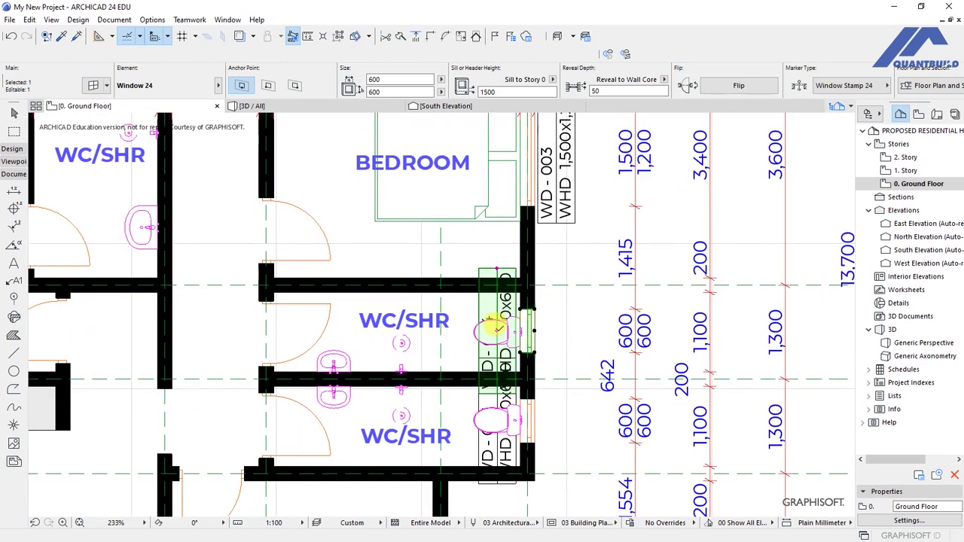
{"action": "left_click", "coordinate": [498, 329]}
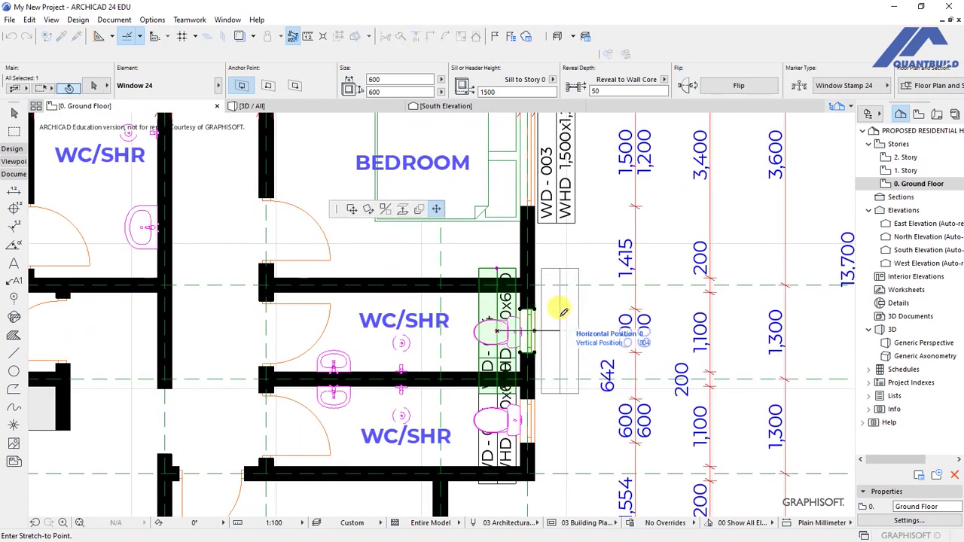
{"action": "left_click", "coordinate": [561, 309]}
{"action": "scroll", "coordinate": [500, 279], "scroll_direction": "down", "scroll_amount": 3}
{"action": "scroll", "coordinate": [514, 290], "scroll_direction": "up", "scroll_amount": 3}
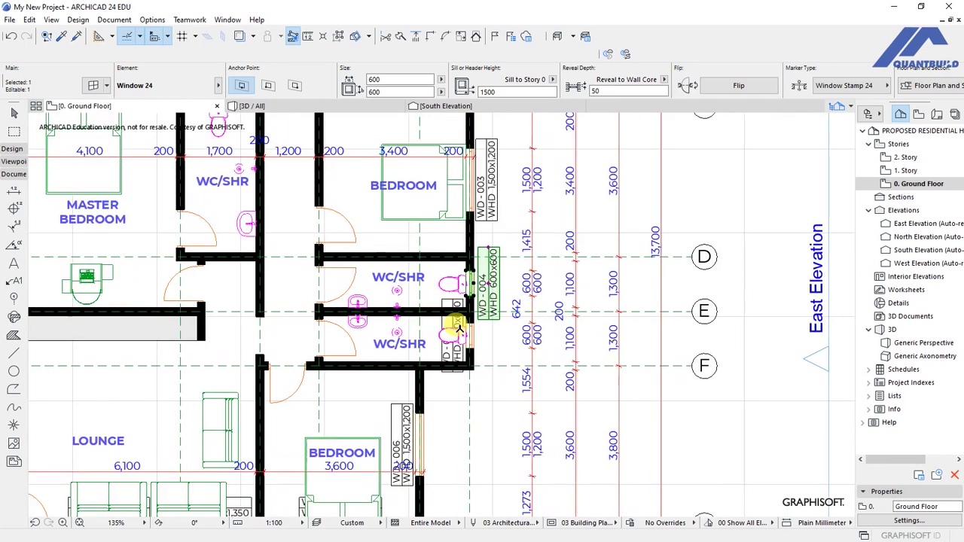
{"action": "key", "text": "Escape"}
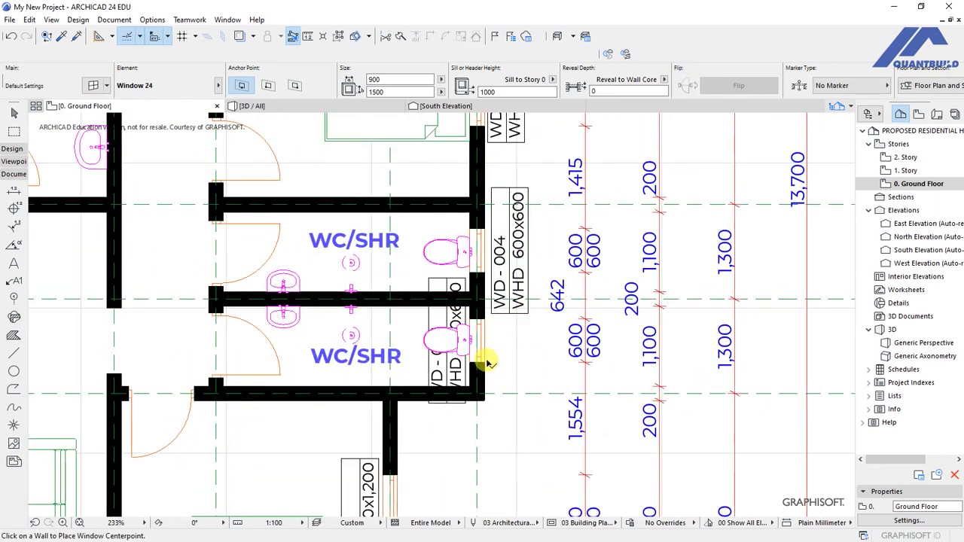
Move the stamp of the lower east-side WC/SHR's 600x600 window outside the exterior wall, clear of the stamp above it
{"action": "left_click", "coordinate": [448, 343], "text": "shift"}
{"action": "left_click", "coordinate": [446, 341]}
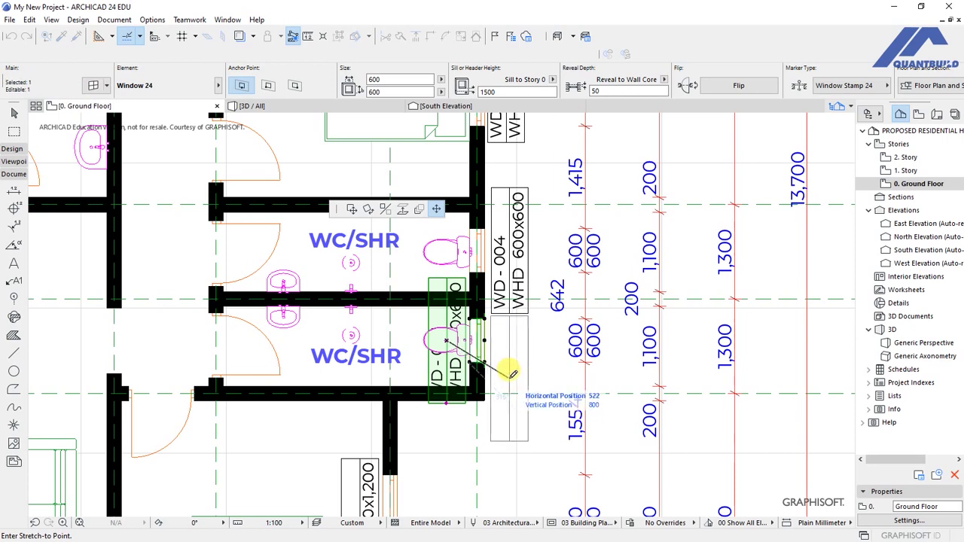
{"action": "left_click", "coordinate": [511, 372]}
{"action": "key", "text": "Escape"}
Move the stamp of the south-east bedroom's east window to just outside the exterior wall
{"action": "scroll", "coordinate": [482, 301], "scroll_direction": "down", "scroll_amount": 5}
{"action": "scroll", "coordinate": [521, 276], "scroll_direction": "up", "scroll_amount": 5}
{"action": "left_click", "coordinate": [521, 275], "text": "shift"}
{"action": "left_click", "coordinate": [518, 312]}
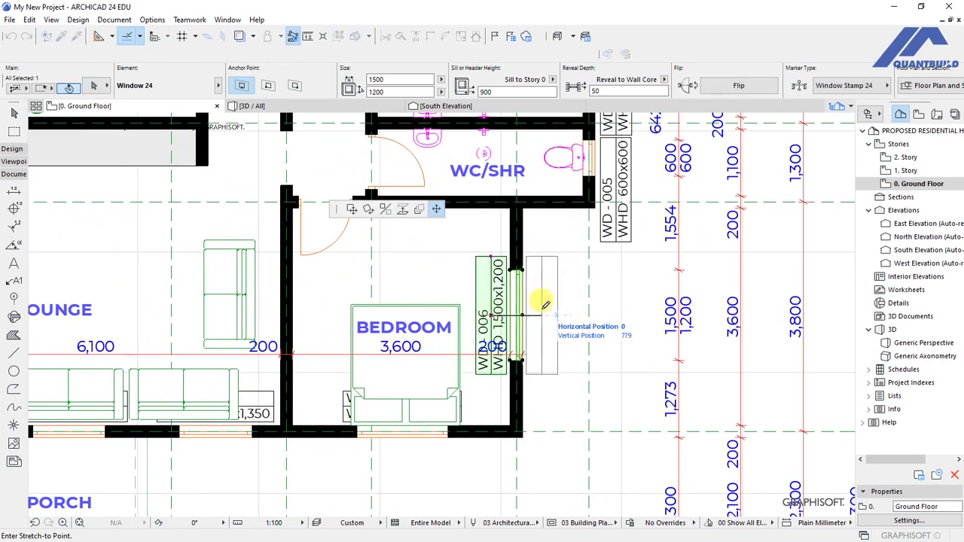
{"action": "left_click", "coordinate": [544, 304]}
{"action": "key", "text": "Escape"}
Move the stamp of the south-east bedroom's south window off the bed to just below the exterior wall
{"action": "scroll", "coordinate": [572, 331], "scroll_direction": "down", "scroll_amount": 5}
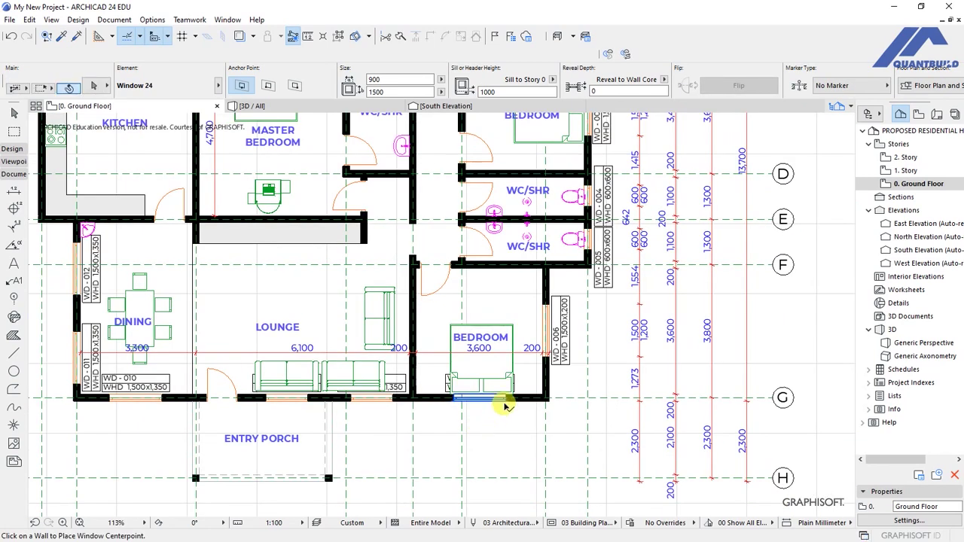
{"action": "left_click", "coordinate": [480, 398]}
{"action": "left_click", "coordinate": [544, 408]}
{"action": "key", "text": "Escape"}
Move the stamp of the lounge window beside the entrance door off the sofa to below the wall, on the porch side
{"action": "scroll", "coordinate": [344, 402], "scroll_direction": "up", "scroll_amount": 5}
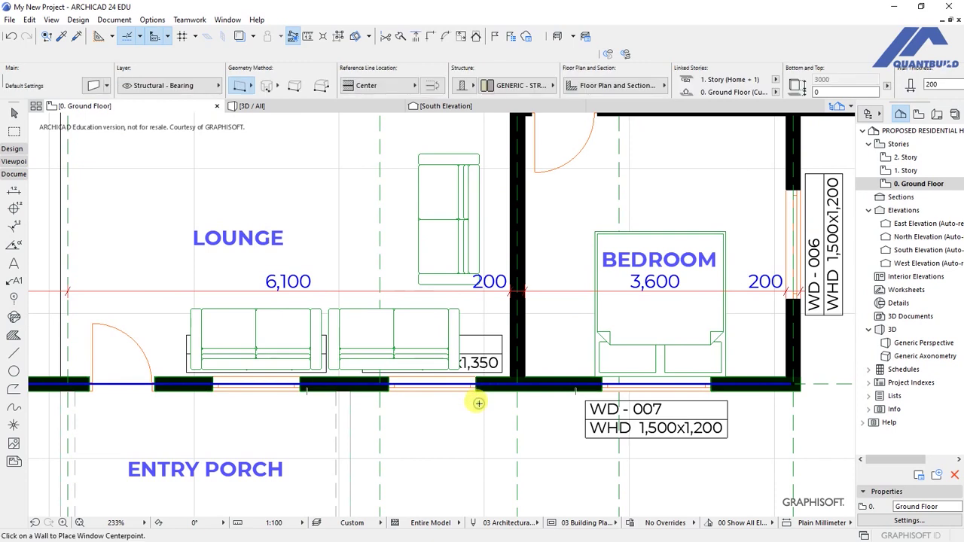
{"action": "left_click", "coordinate": [415, 387], "text": "shift"}
{"action": "left_click", "coordinate": [299, 387], "text": "shift"}
{"action": "scroll", "coordinate": [519, 301], "scroll_direction": "down", "scroll_amount": 5}
{"action": "scroll", "coordinate": [488, 320], "scroll_direction": "up", "scroll_amount": 5}
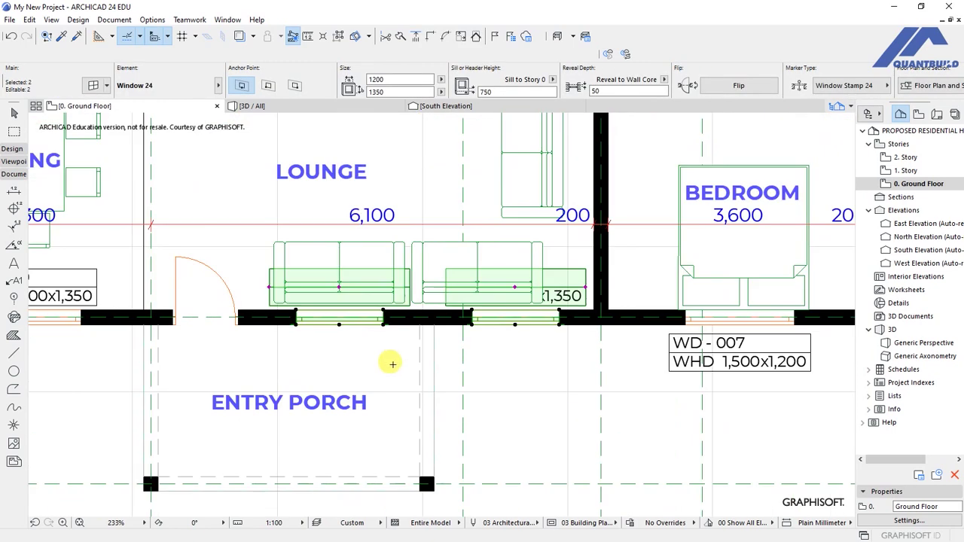
{"action": "left_click", "coordinate": [338, 287]}
{"action": "left_click", "coordinate": [339, 346]}
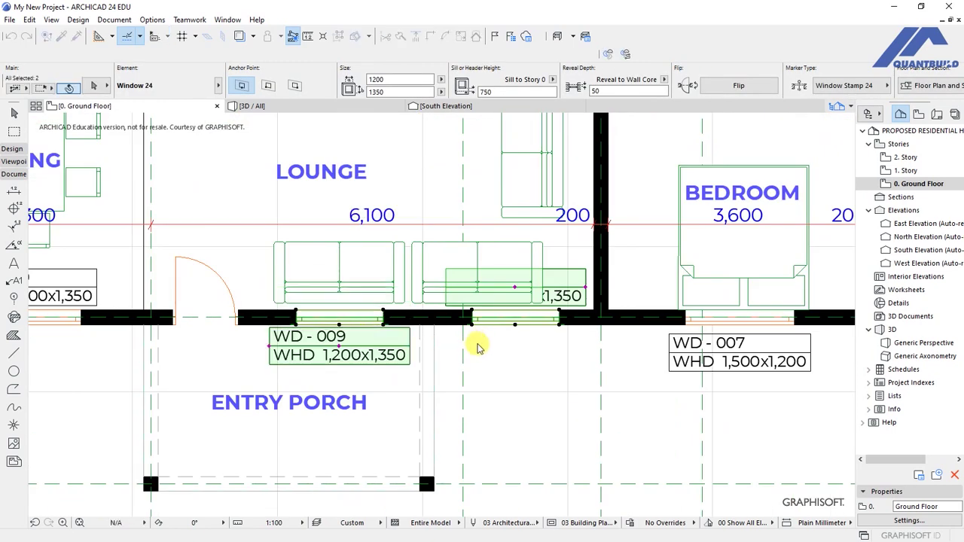
{"action": "key", "text": "Escape"}
Move the stamp of the lounge window nearer the bedroom off the sofa to just below the exterior wall
{"action": "left_click", "coordinate": [564, 323]}
{"action": "left_click", "coordinate": [515, 326]}
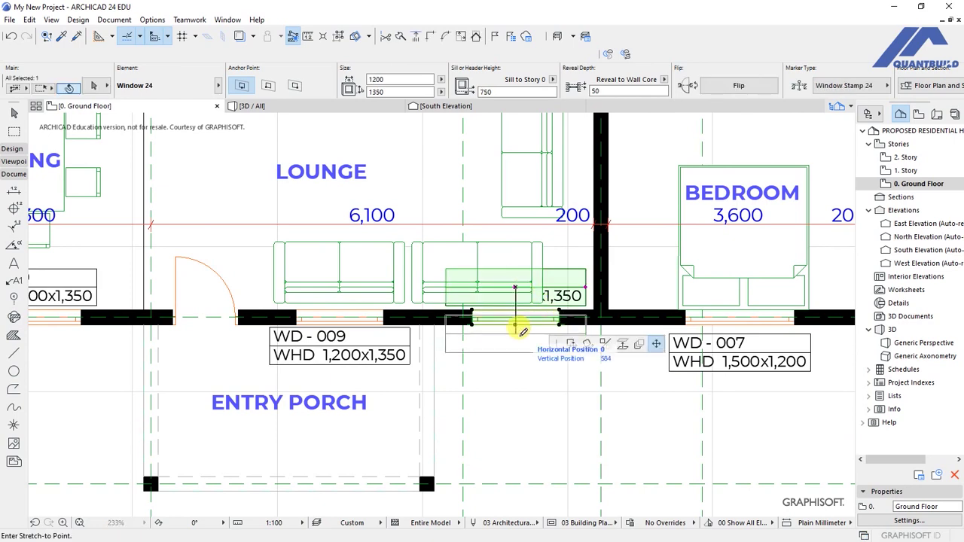
{"action": "left_click", "coordinate": [515, 346]}
{"action": "key", "text": "Escape"}
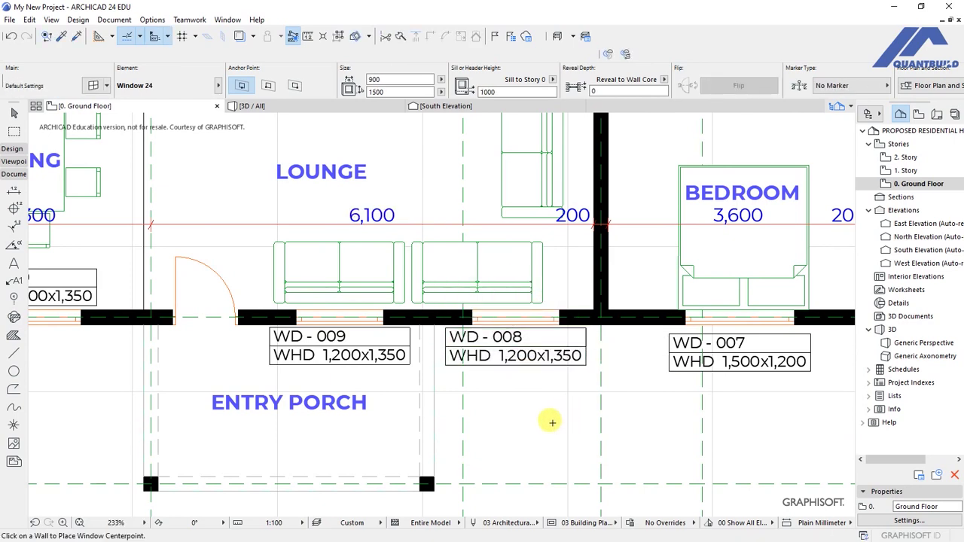
Move the stamp of the dining room's south window to just below the exterior wall
{"action": "scroll", "coordinate": [552, 422], "scroll_direction": "down", "scroll_amount": 3}
{"action": "scroll", "coordinate": [173, 361], "scroll_direction": "up", "scroll_amount": 5}
{"action": "left_click", "coordinate": [316, 340]}
{"action": "left_click", "coordinate": [316, 340]}
{"action": "left_click", "coordinate": [327, 400]}
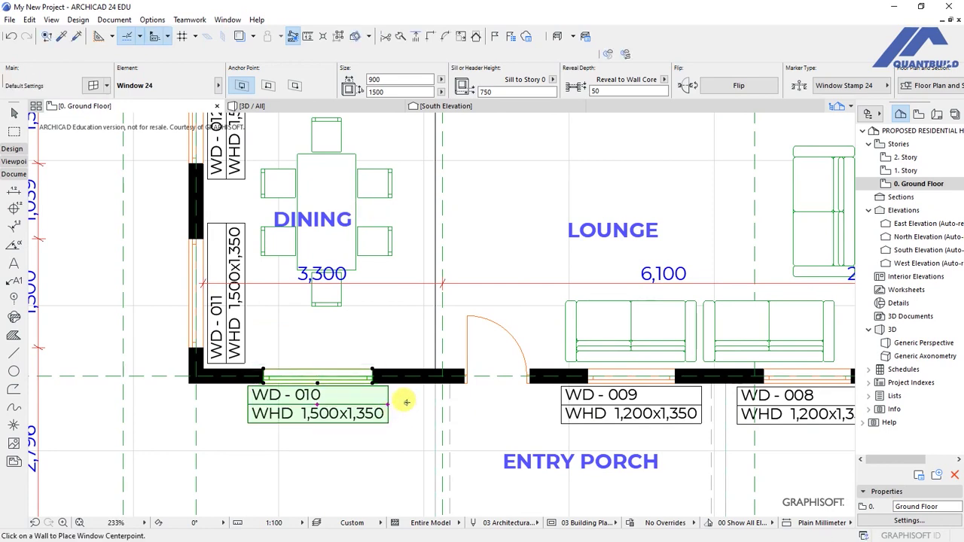
{"action": "key", "text": "Escape"}
Move the stamp of the dining room's lower west window to just outside the exterior wall
{"action": "scroll", "coordinate": [447, 407], "scroll_direction": "down", "scroll_amount": 3}
{"action": "scroll", "coordinate": [338, 391], "scroll_direction": "up", "scroll_amount": 2}
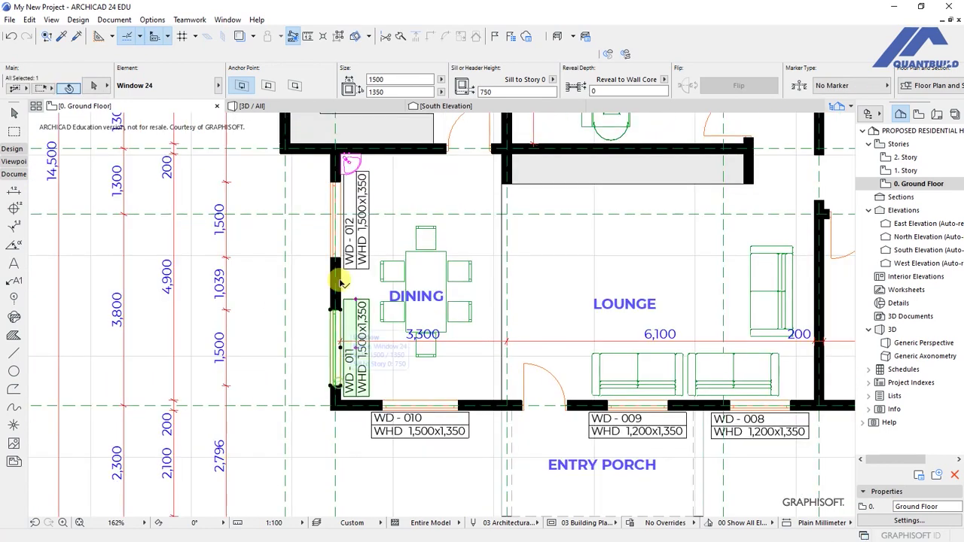
{"action": "left_click", "coordinate": [340, 354]}
{"action": "left_click", "coordinate": [340, 344]}
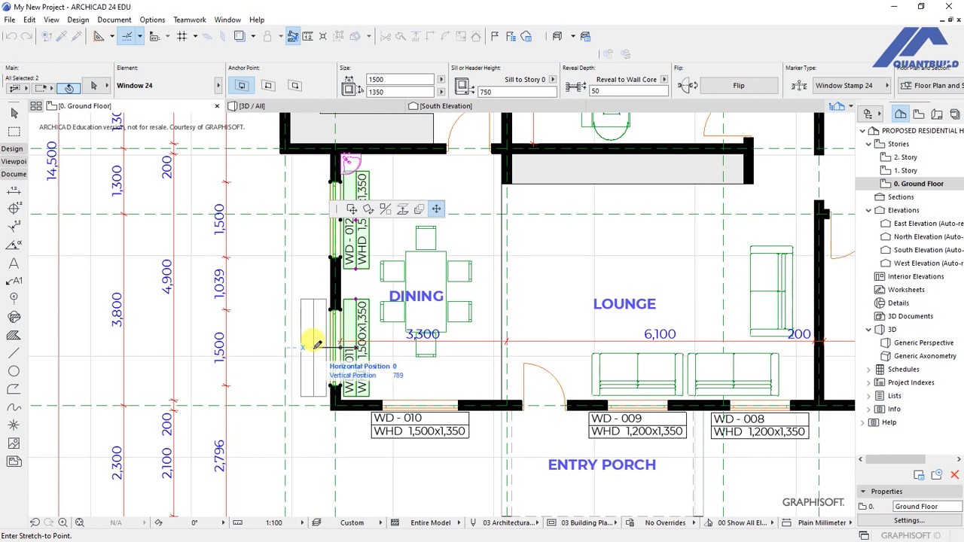
{"action": "left_click", "coordinate": [316, 344]}
Move the stamp of the dining room's upper west window outside the exterior wall, in line with the stamp below it
{"action": "left_click", "coordinate": [349, 215]}
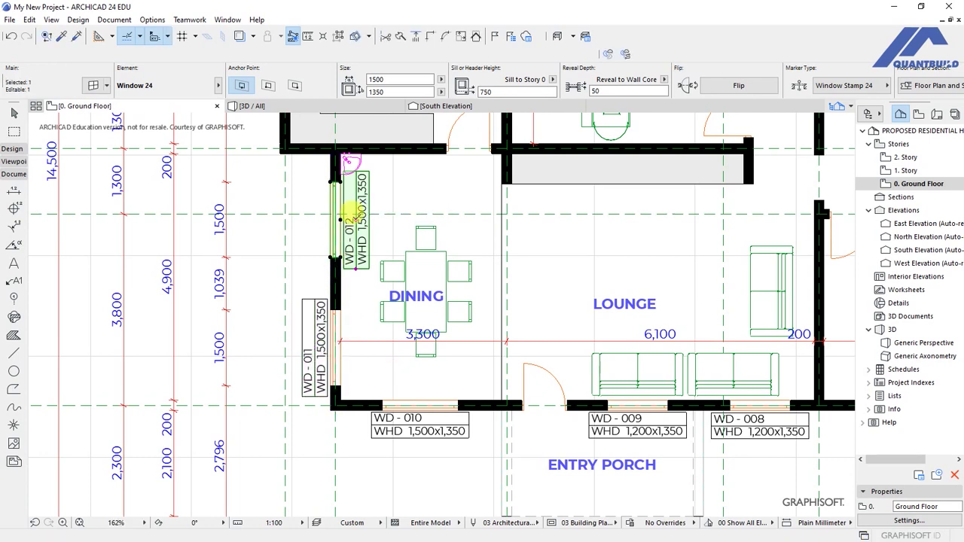
{"action": "left_click", "coordinate": [340, 219]}
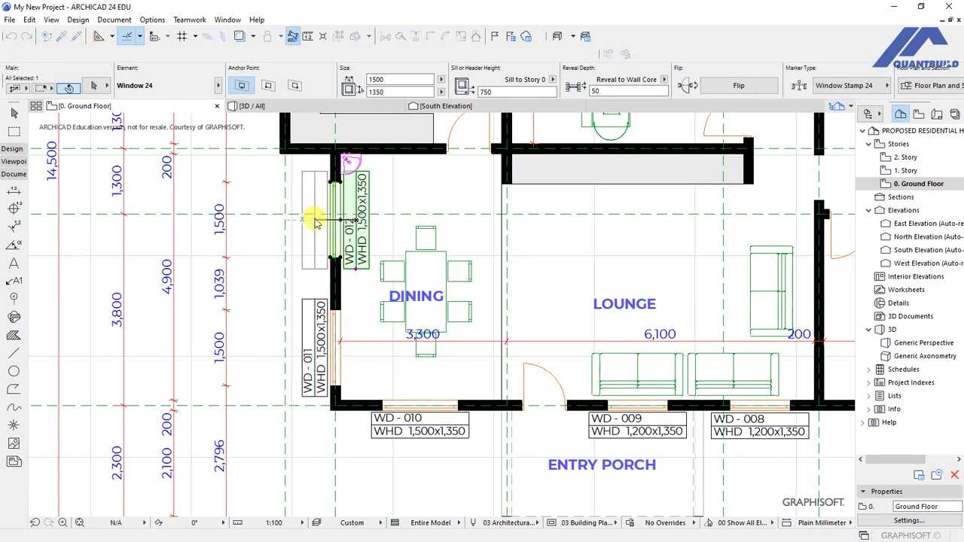
{"action": "left_click", "coordinate": [315, 211]}
Select all ground floor windows and set their marker text size to 1.20 mm
{"action": "scroll", "coordinate": [278, 380], "scroll_direction": "down", "scroll_amount": 3}
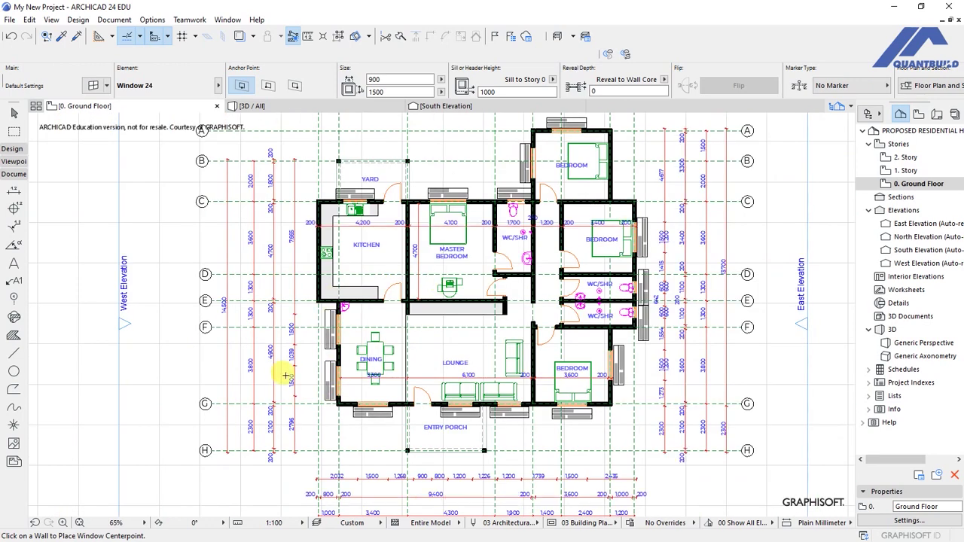
{"action": "scroll", "coordinate": [406, 301], "scroll_direction": "up", "scroll_amount": 3}
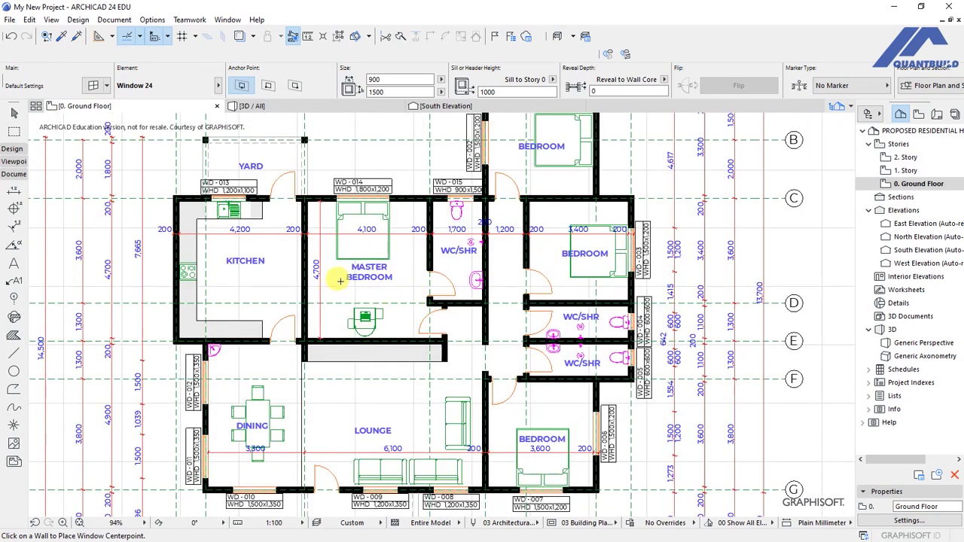
{"action": "scroll", "coordinate": [399, 255], "scroll_direction": "down", "scroll_amount": 2}
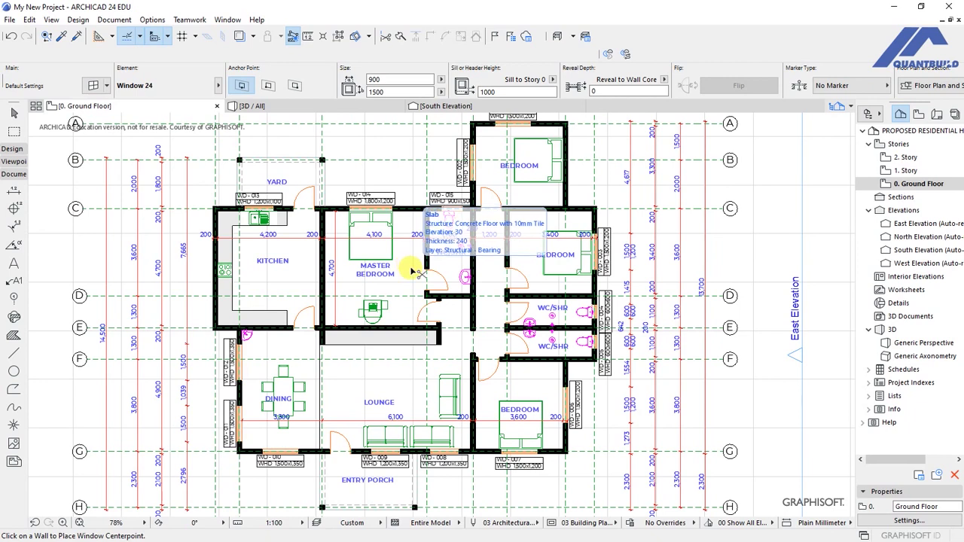
{"action": "key", "text": "ctrl+a"}
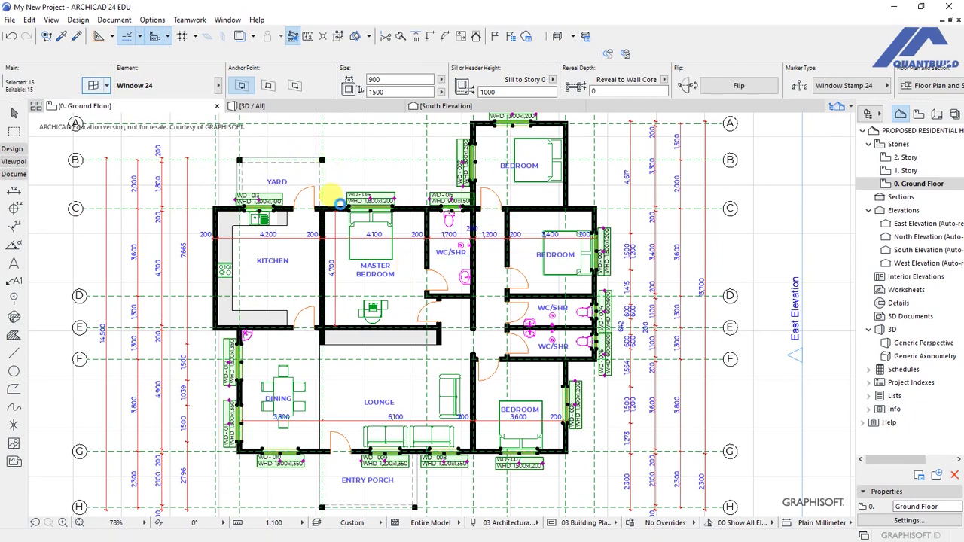
{"action": "key", "text": "ctrl+t"}
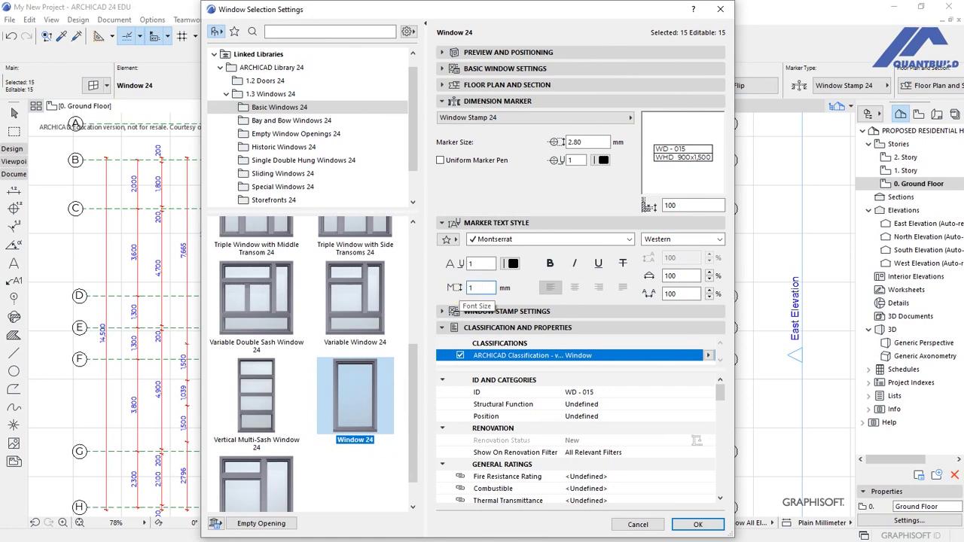
{"action": "left_click", "coordinate": [488, 287]}
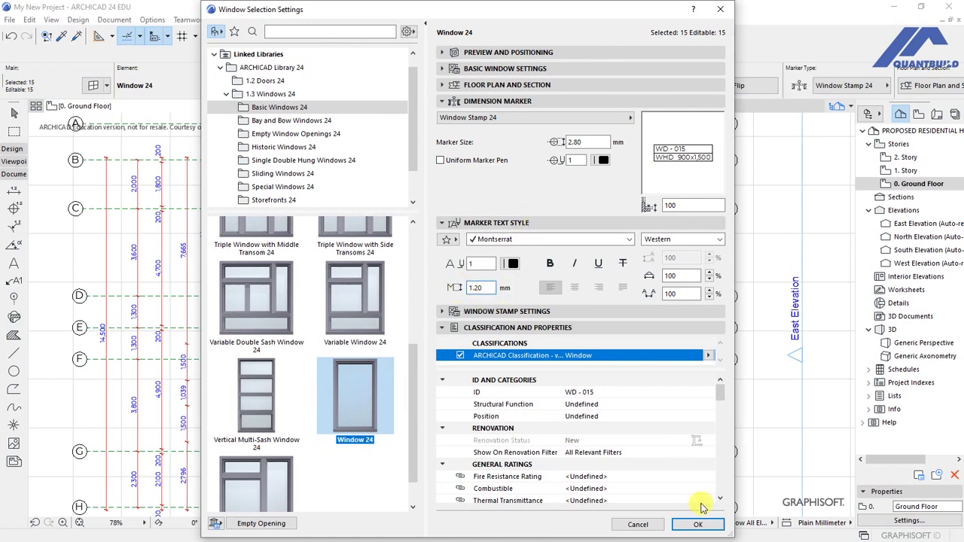
{"action": "left_click", "coordinate": [692, 524]}
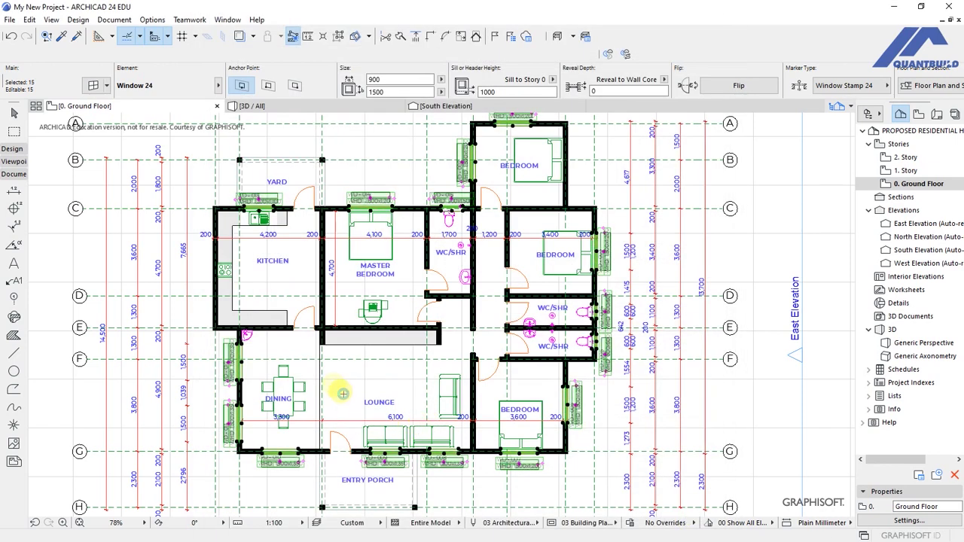
Reduce the marker text size of all selected windows to 1.1 mm
{"action": "scroll", "coordinate": [595, 325], "scroll_direction": "up", "scroll_amount": 3}
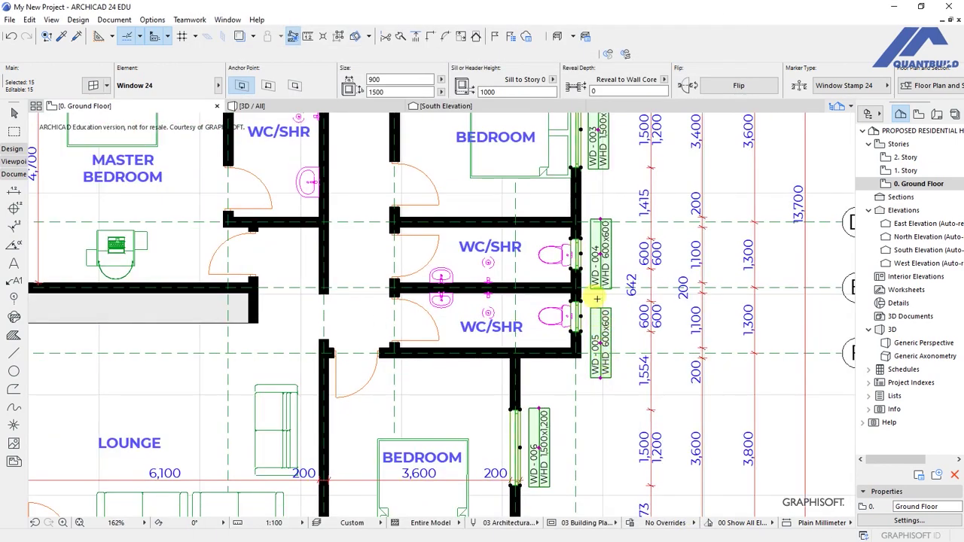
{"action": "scroll", "coordinate": [519, 344], "scroll_direction": "down", "scroll_amount": 5}
{"action": "scroll", "coordinate": [524, 216], "scroll_direction": "up", "scroll_amount": 6}
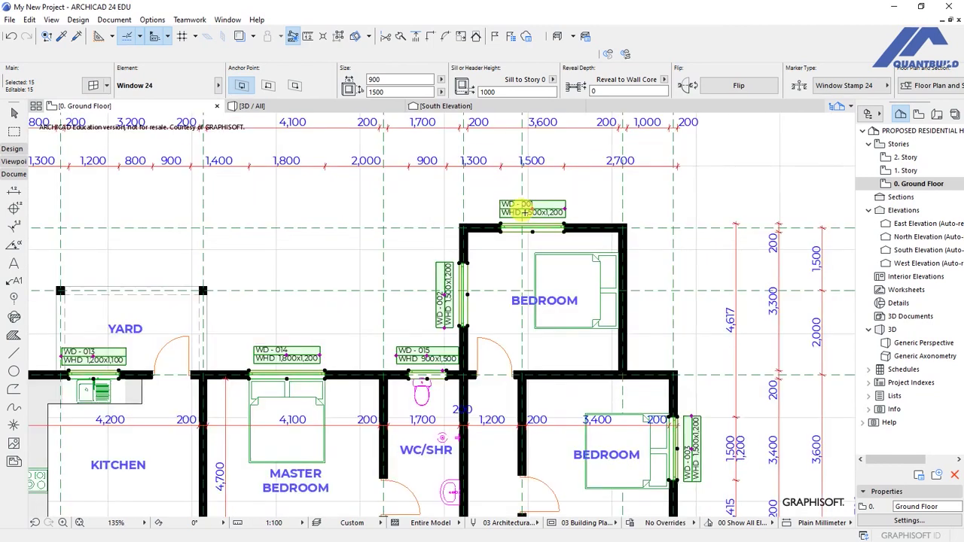
{"action": "scroll", "coordinate": [524, 212], "scroll_direction": "up", "scroll_amount": 3}
{"action": "scroll", "coordinate": [305, 204], "scroll_direction": "down", "scroll_amount": 4}
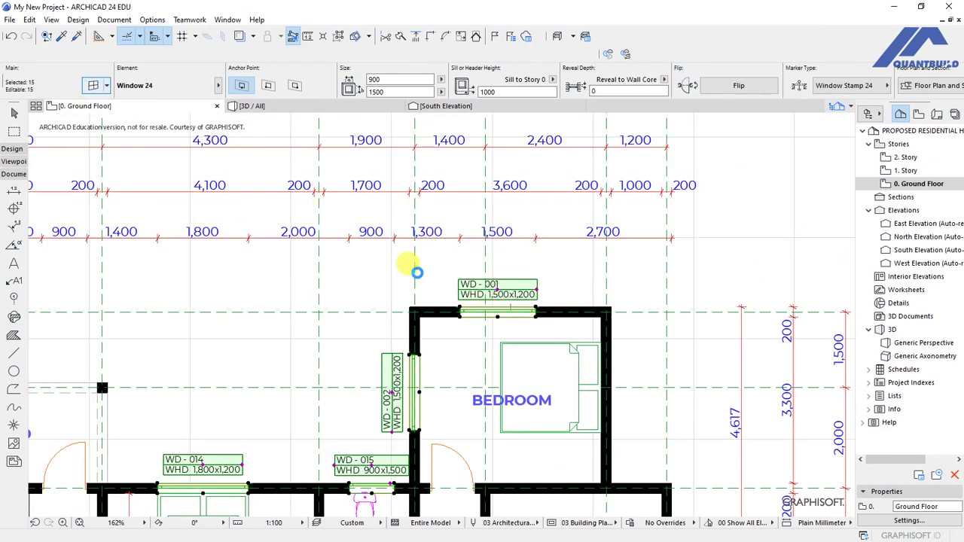
{"action": "key", "text": "ctrl+t"}
{"action": "left_click", "coordinate": [482, 287]}
{"action": "type", "text": "1"}
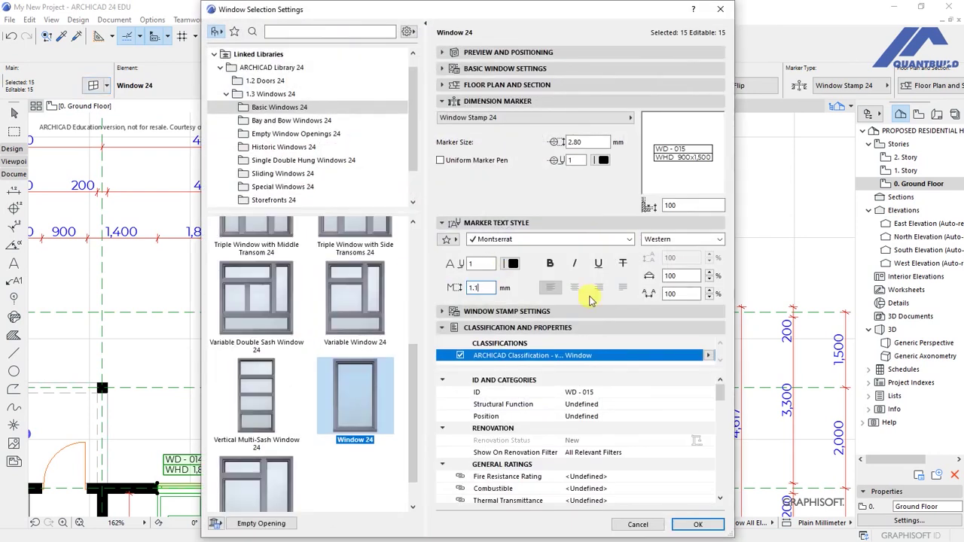
{"action": "type", "text": ".1"}
{"action": "key", "text": "Return"}
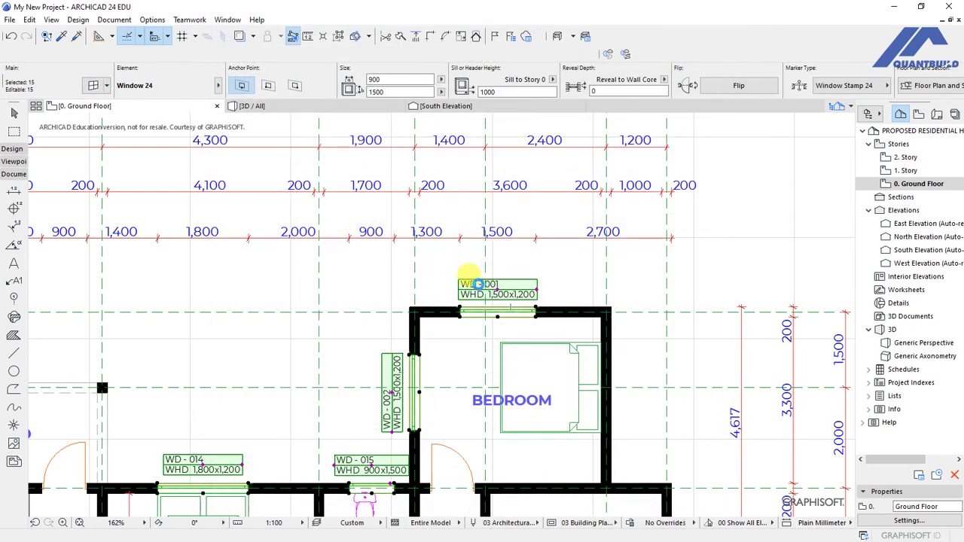
Clear the window selection and activate the Door tool
{"action": "scroll", "coordinate": [474, 262], "scroll_direction": "down", "scroll_amount": 5}
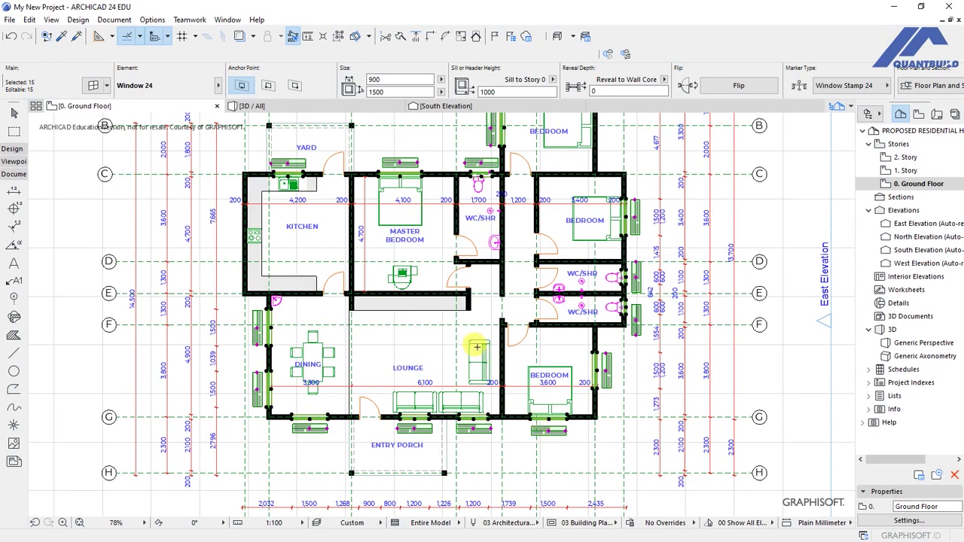
{"action": "scroll", "coordinate": [373, 377], "scroll_direction": "down", "scroll_amount": 2}
{"action": "scroll", "coordinate": [435, 283], "scroll_direction": "down", "scroll_amount": 1}
{"action": "scroll", "coordinate": [409, 272], "scroll_direction": "up", "scroll_amount": 2}
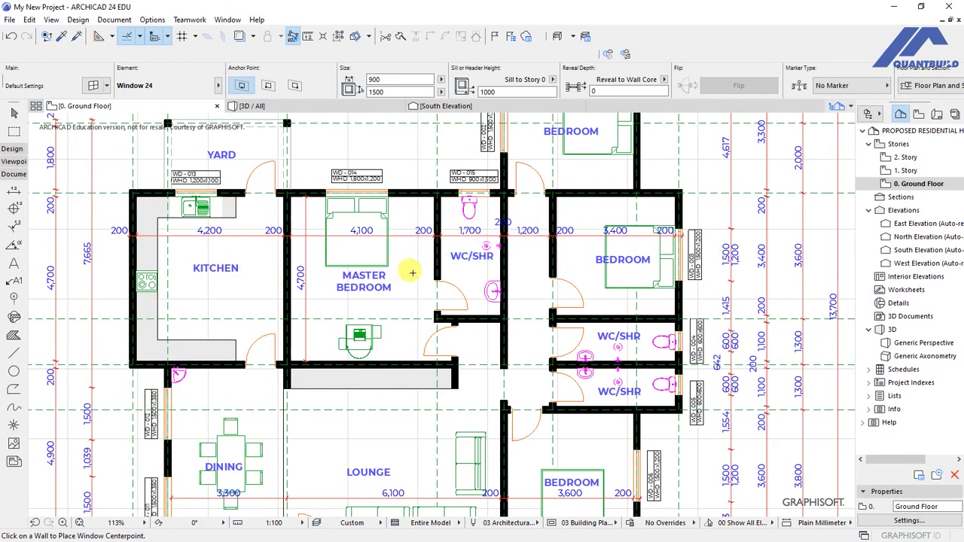
{"action": "scroll", "coordinate": [411, 273], "scroll_direction": "down", "scroll_amount": 1}
{"action": "scroll", "coordinate": [413, 273], "scroll_direction": "down", "scroll_amount": 1}
{"action": "left_click", "coordinate": [77, 20]}
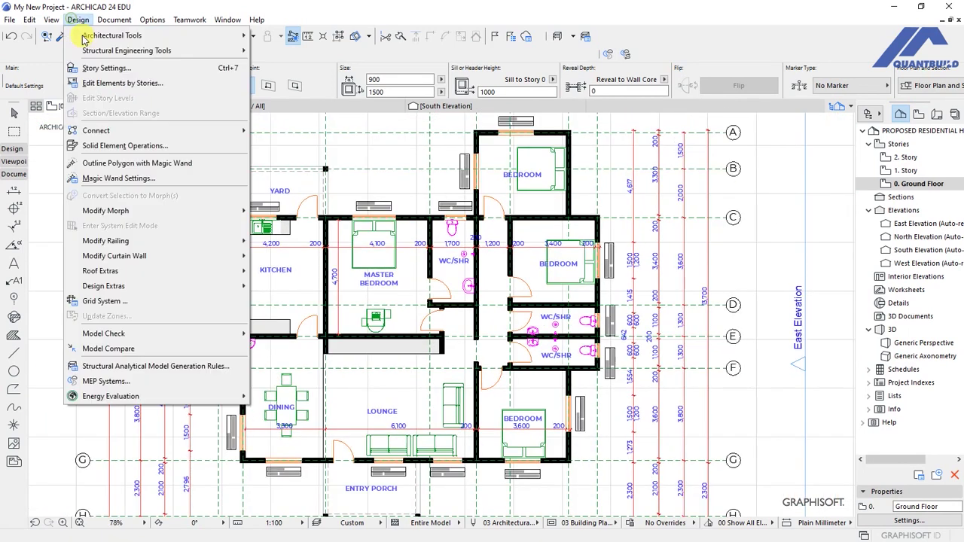
{"action": "mouse_move", "coordinate": [84, 37]}
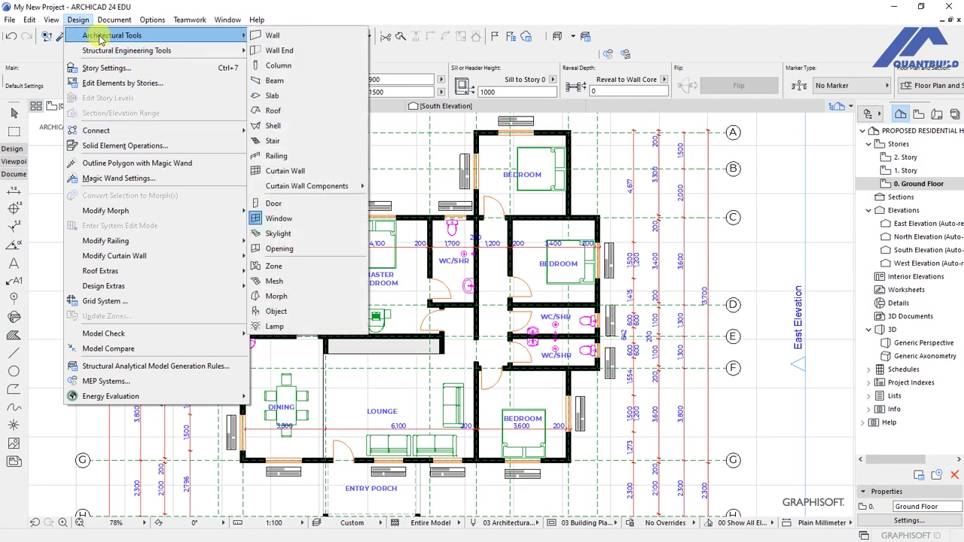
{"action": "left_click", "coordinate": [274, 204]}
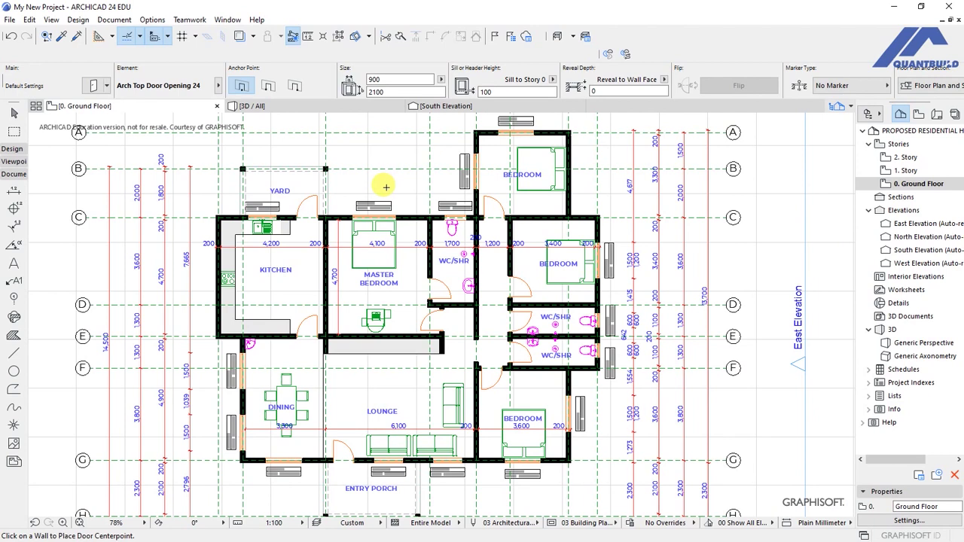
Select all ground floor doors and remove the openings around the yard from the selection
{"action": "key", "text": "ctrl+a"}
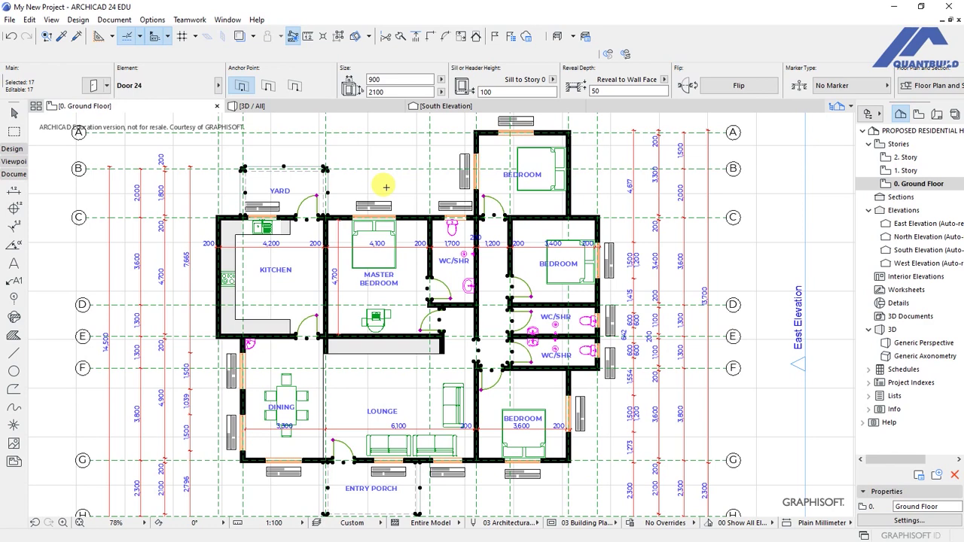
{"action": "scroll", "coordinate": [242, 157], "scroll_direction": "up", "scroll_amount": 3}
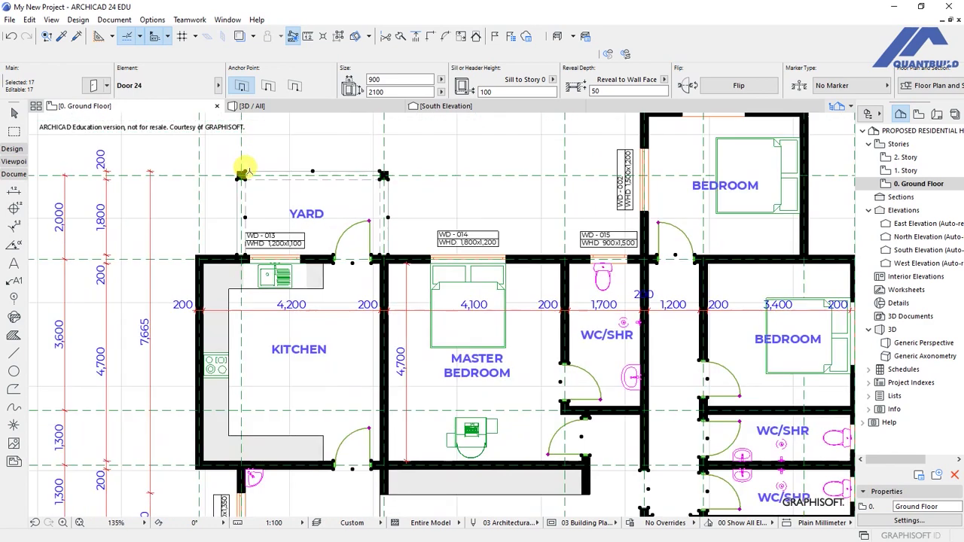
{"action": "key", "text": "shift"}
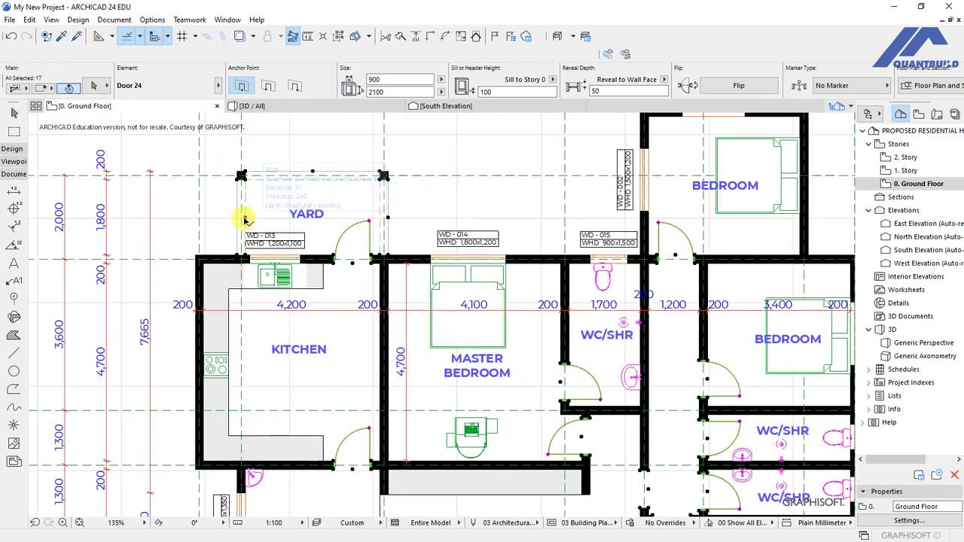
{"action": "left_click", "coordinate": [312, 178], "text": "shift"}
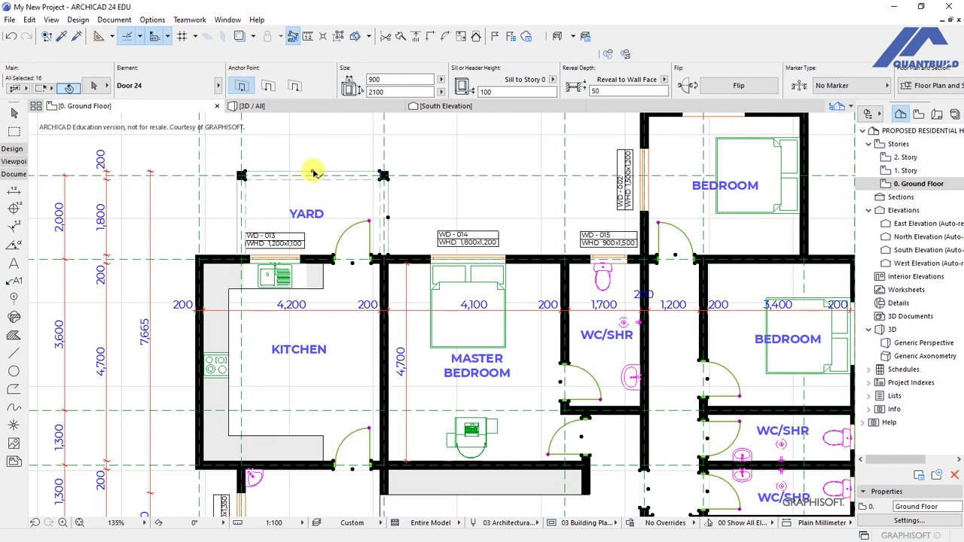
{"action": "left_click", "coordinate": [387, 216], "text": "shift"}
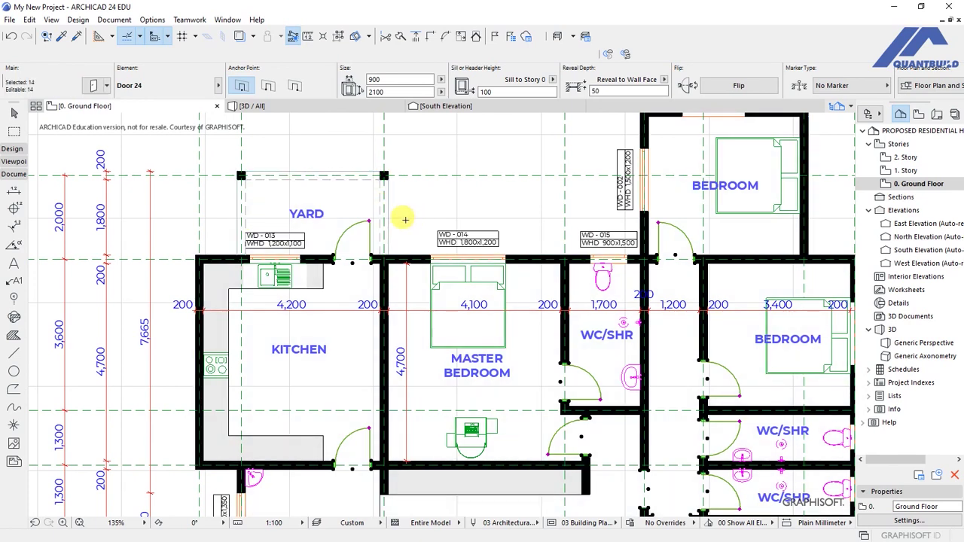
Remove the entry porch openings and the passage opening between the lounge and the corridor from the door selection
{"action": "middle_click", "coordinate": [290, 230]}
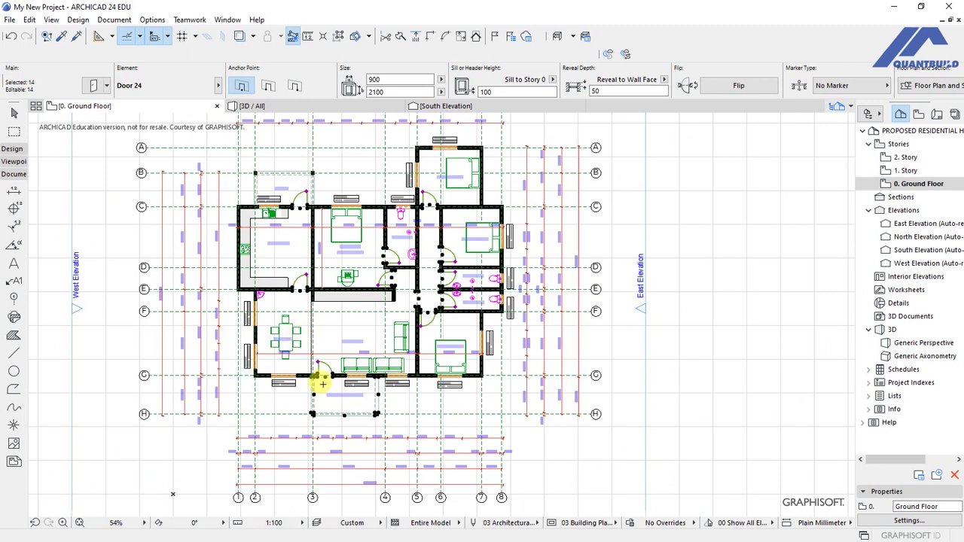
{"action": "scroll", "coordinate": [336, 416], "scroll_direction": "up", "scroll_amount": 5}
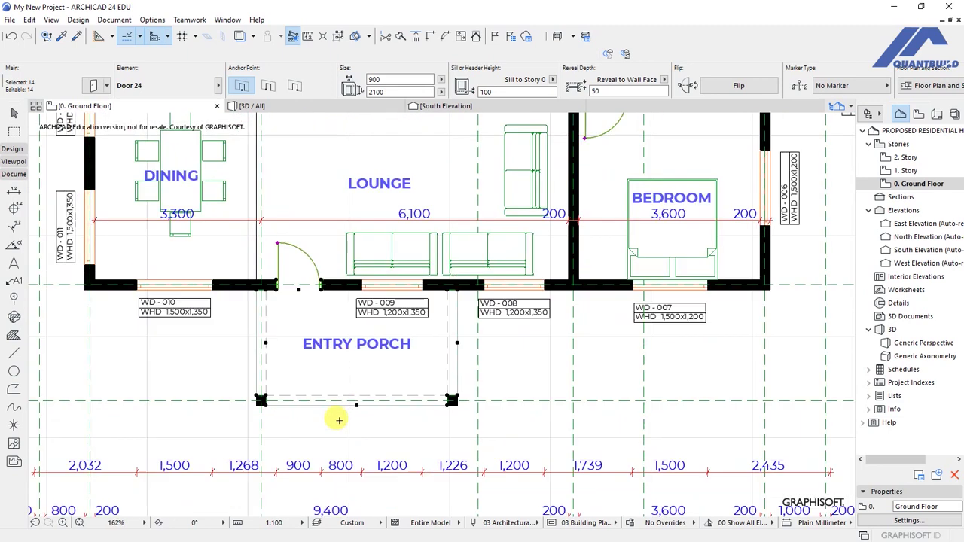
{"action": "left_click", "coordinate": [273, 347], "text": "shift"}
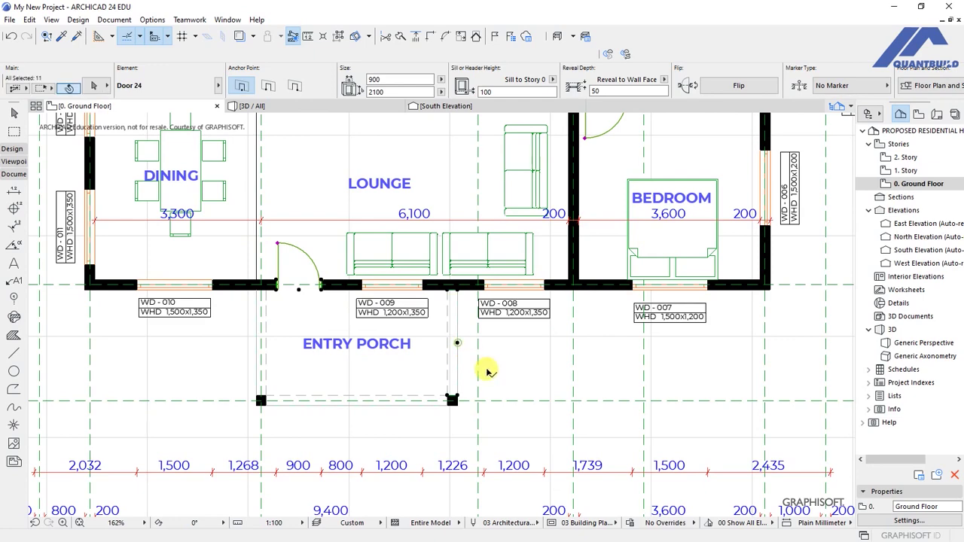
{"action": "scroll", "coordinate": [402, 434], "scroll_direction": "down", "scroll_amount": 4}
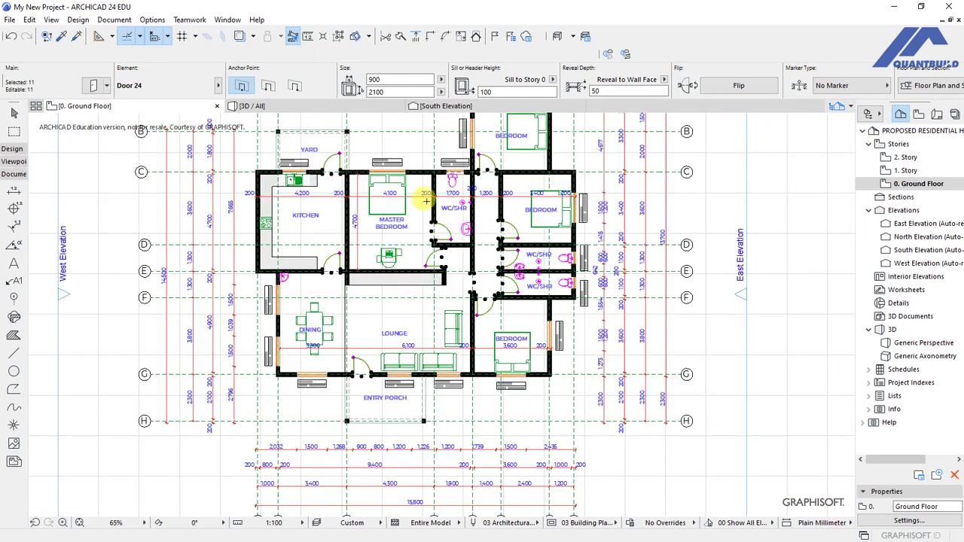
{"action": "middle_click_drag", "start_coordinate": [423, 237], "coordinate": [412, 272]}
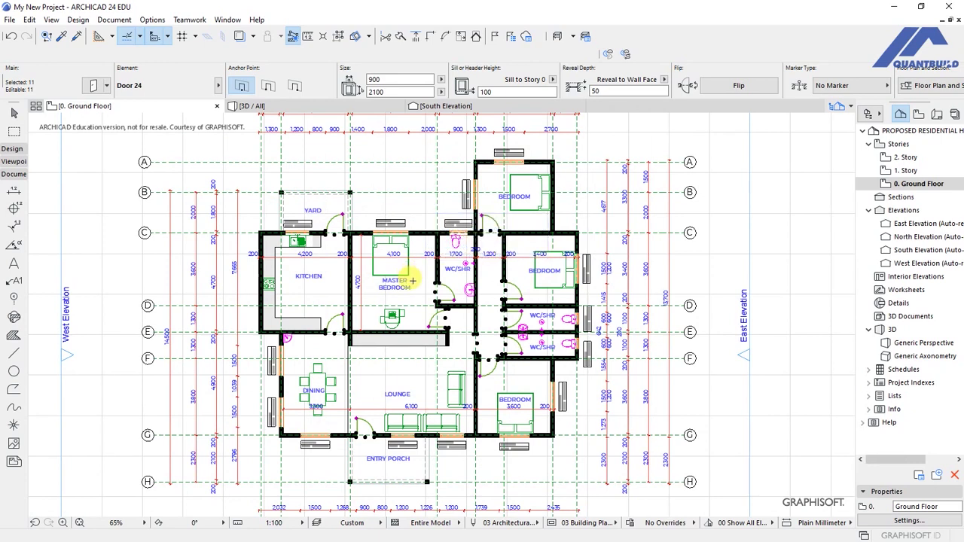
{"action": "scroll", "coordinate": [414, 276], "scroll_direction": "up", "scroll_amount": 1}
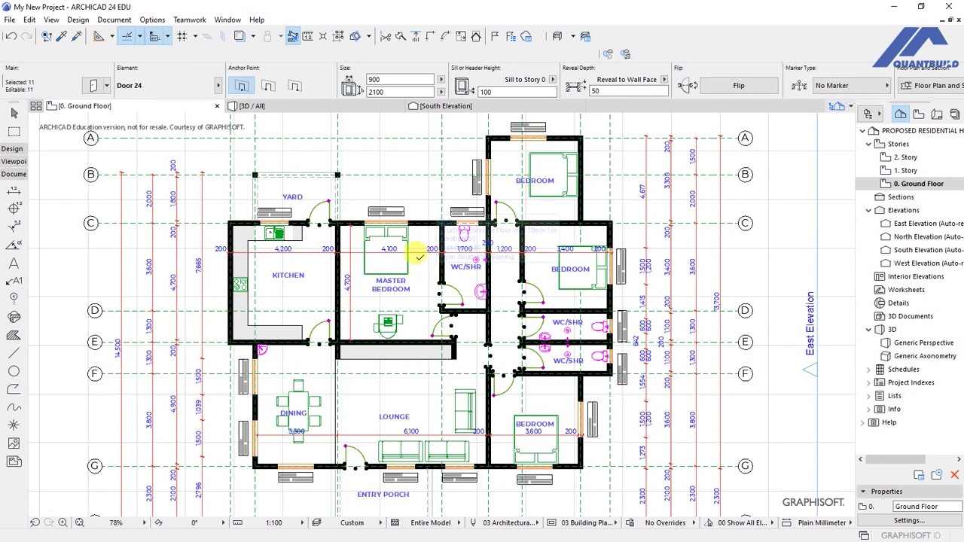
{"action": "scroll", "coordinate": [485, 345], "scroll_direction": "up", "scroll_amount": 1}
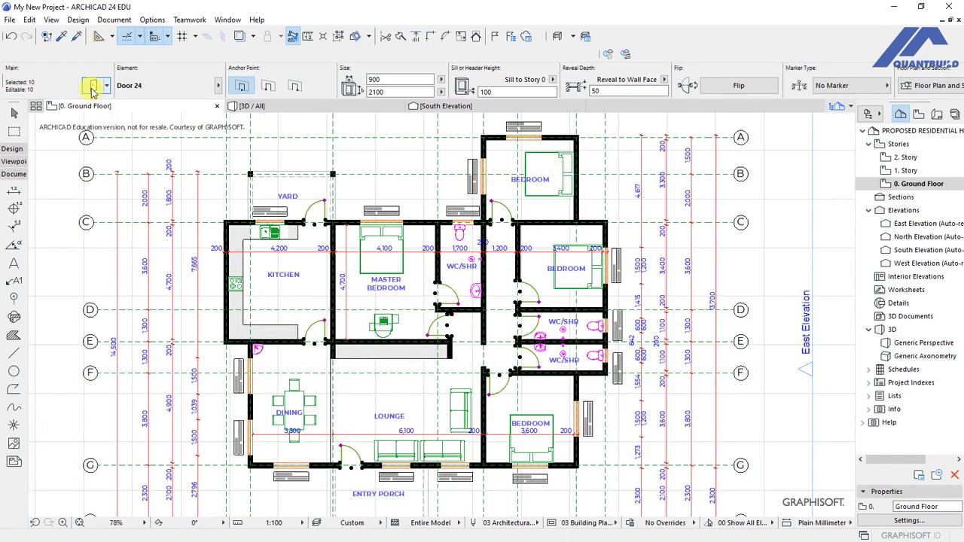
Assign the Door Stamp 24 dimension marker to the selected doors
{"action": "key", "text": "ctrl+t"}
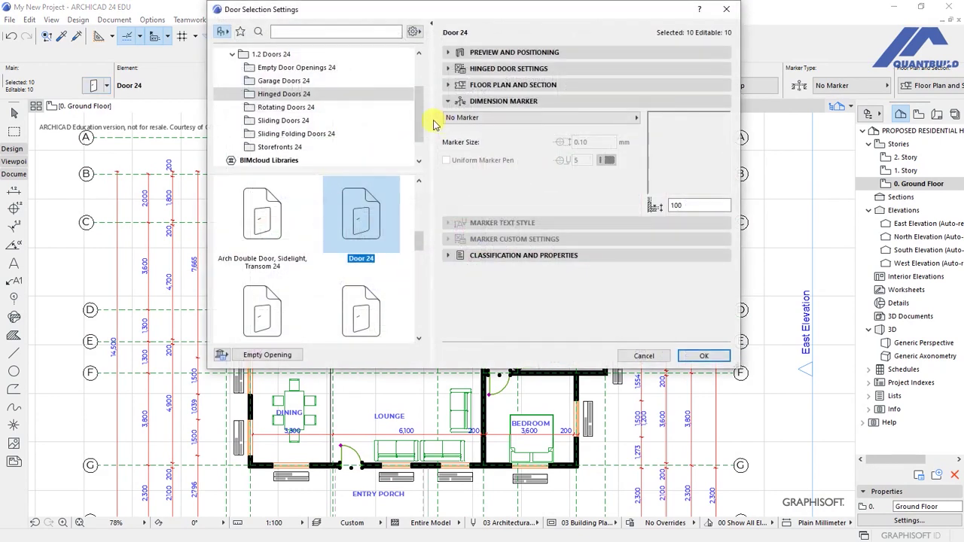
{"action": "left_click_drag", "start_coordinate": [491, 11], "coordinate": [489, 17]}
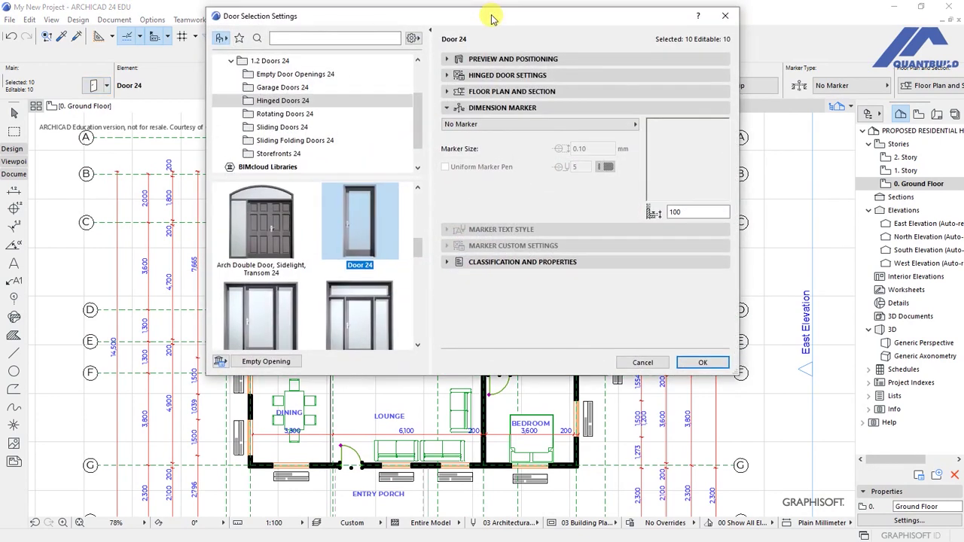
{"action": "left_click", "coordinate": [480, 110]}
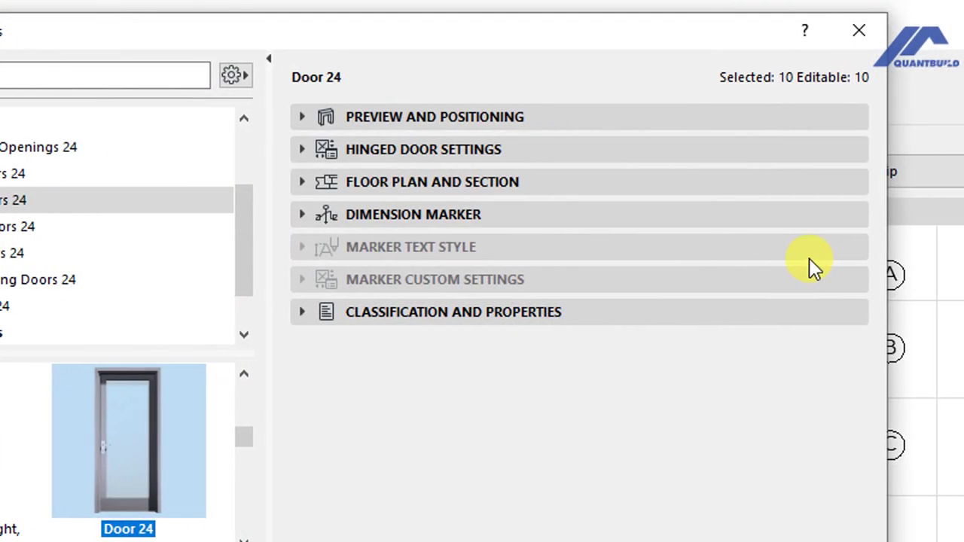
{"action": "left_click", "coordinate": [430, 215]}
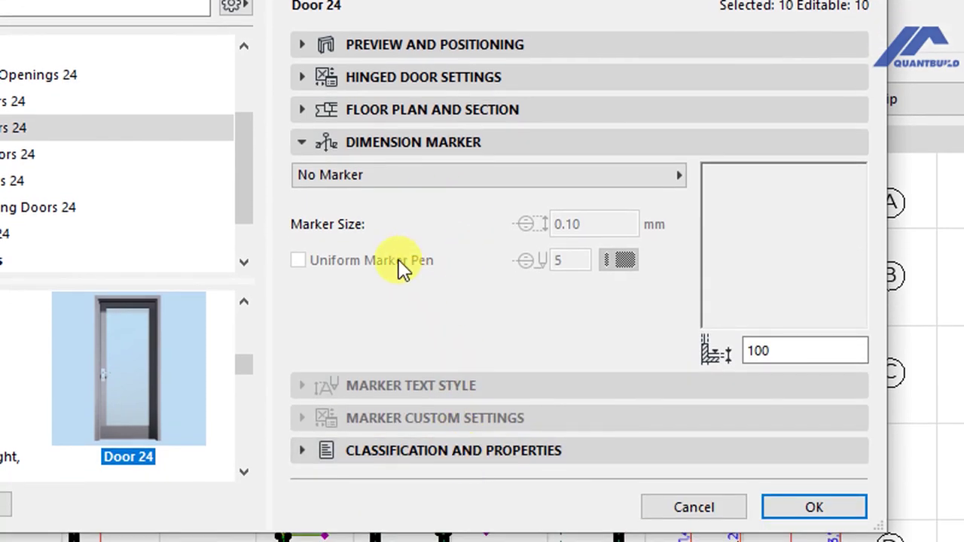
{"action": "left_click", "coordinate": [368, 181]}
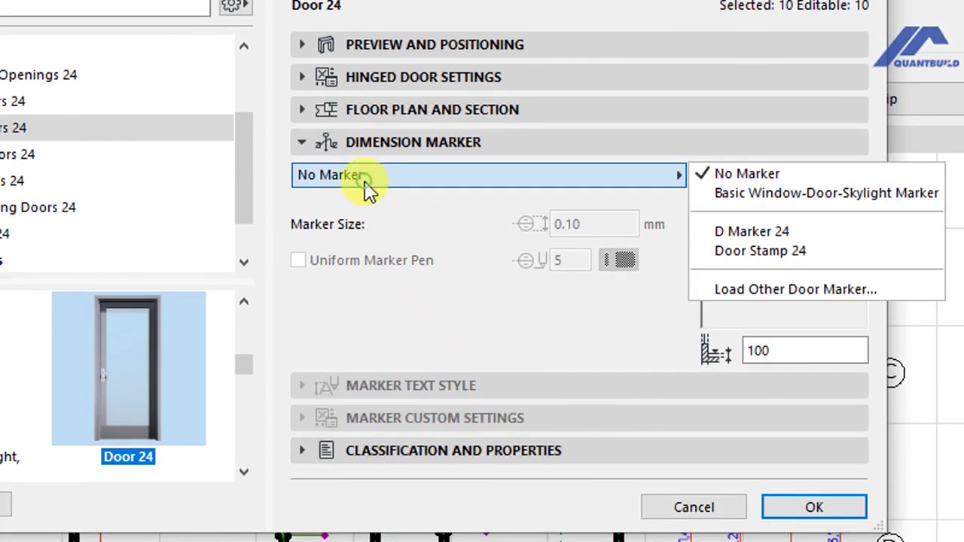
{"action": "left_click", "coordinate": [722, 251]}
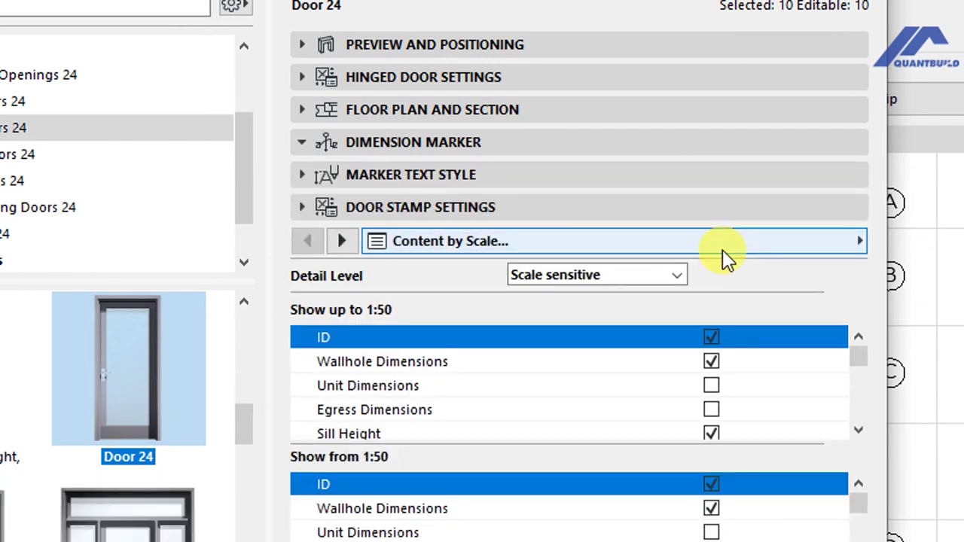
{"action": "scroll", "coordinate": [730, 465], "scroll_direction": "down", "scroll_amount": 1}
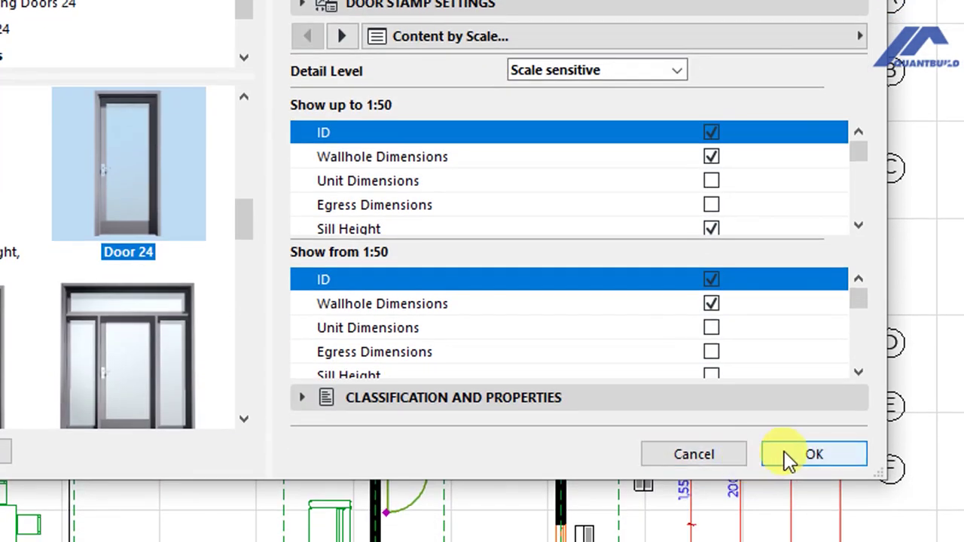
{"action": "left_click", "coordinate": [787, 457]}
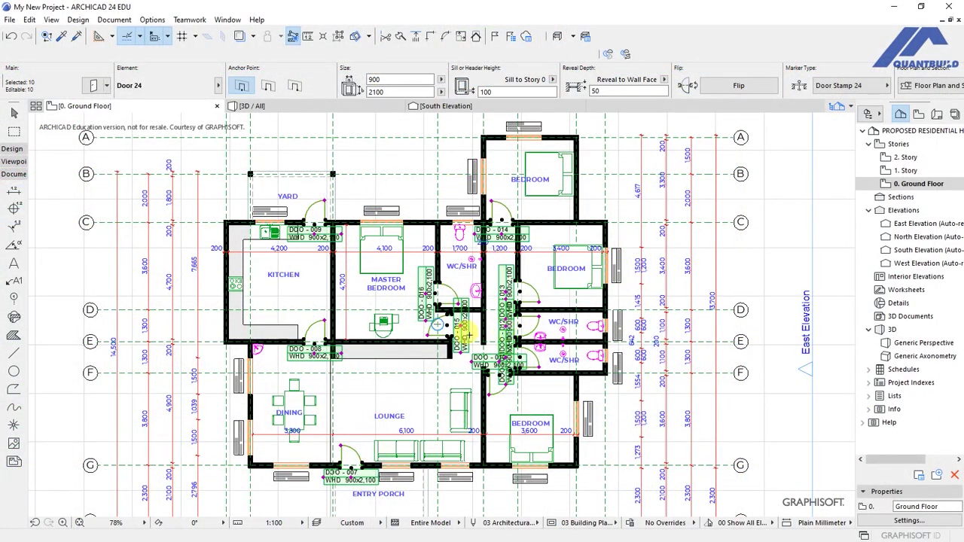
Set the marker text of the selected doors to the Montserrat font with a size of 1.00 mm
{"action": "scroll", "coordinate": [283, 347], "scroll_direction": "up", "scroll_amount": 5}
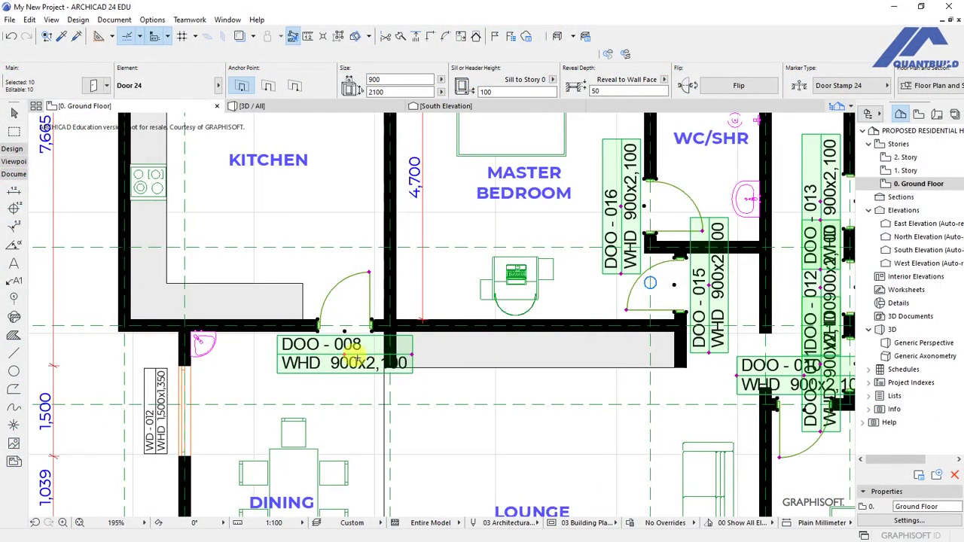
{"action": "scroll", "coordinate": [348, 357], "scroll_direction": "up", "scroll_amount": 3}
{"action": "scroll", "coordinate": [331, 347], "scroll_direction": "down", "scroll_amount": 6}
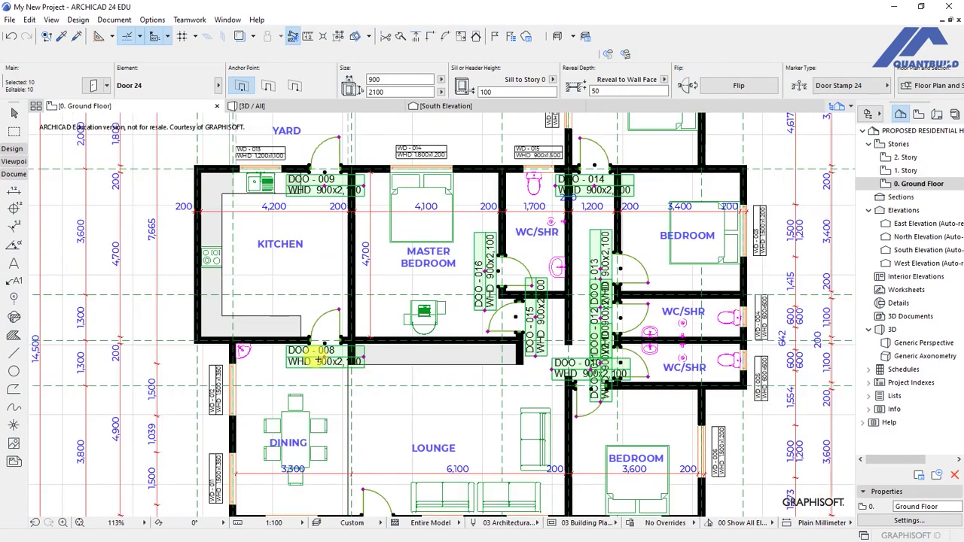
{"action": "scroll", "coordinate": [319, 362], "scroll_direction": "down", "scroll_amount": 2}
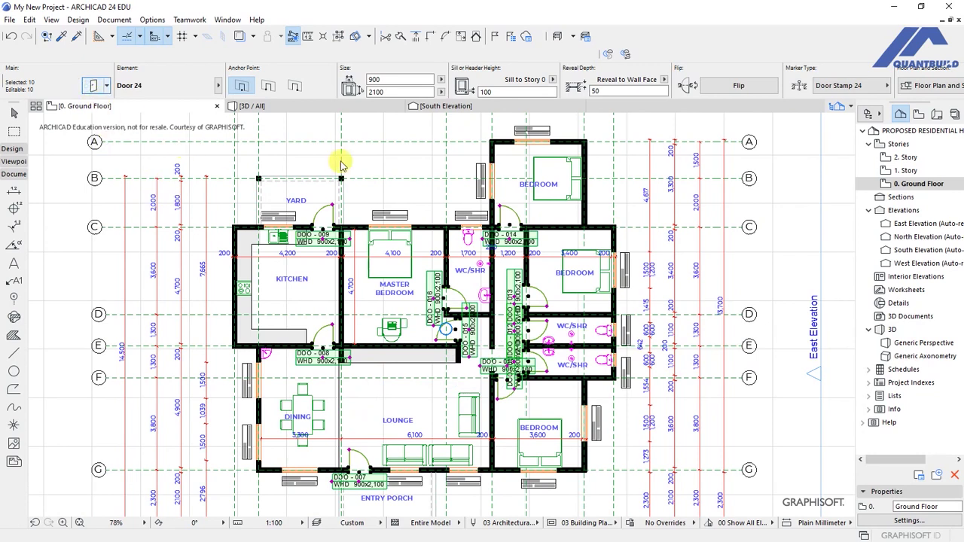
{"action": "key", "text": "ctrl+t"}
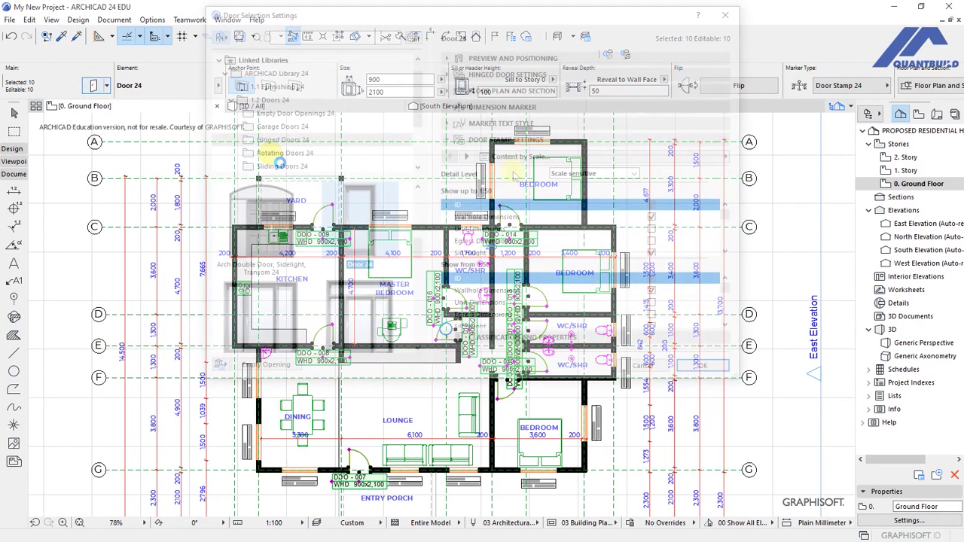
{"action": "left_click", "coordinate": [493, 124]}
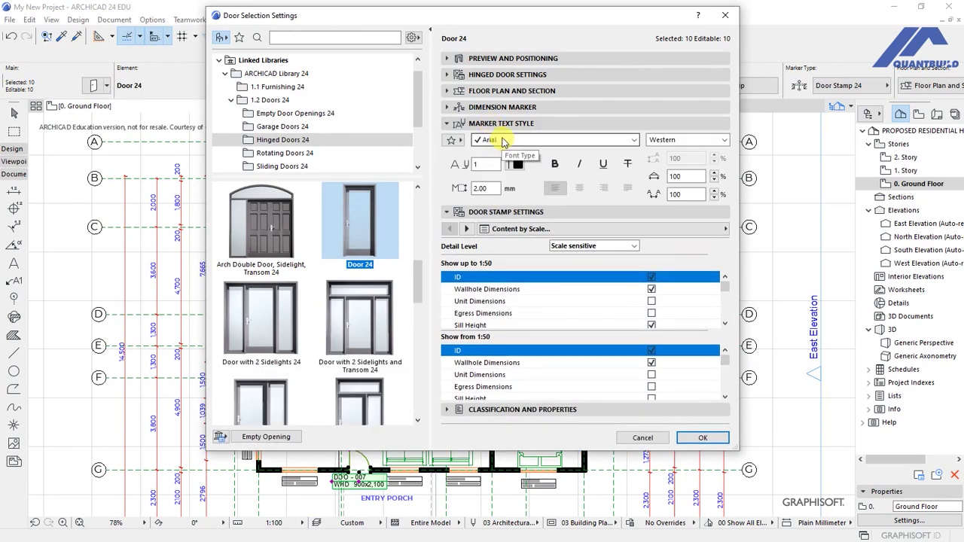
{"action": "left_click", "coordinate": [504, 142]}
{"action": "type", "text": "Mon"}
{"action": "key", "text": "Return"}
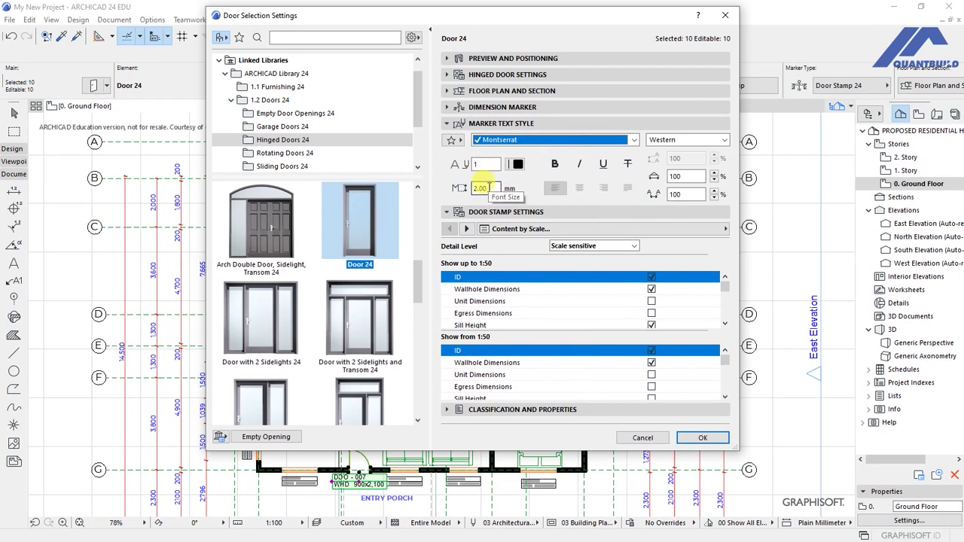
{"action": "double_click", "coordinate": [487, 186]}
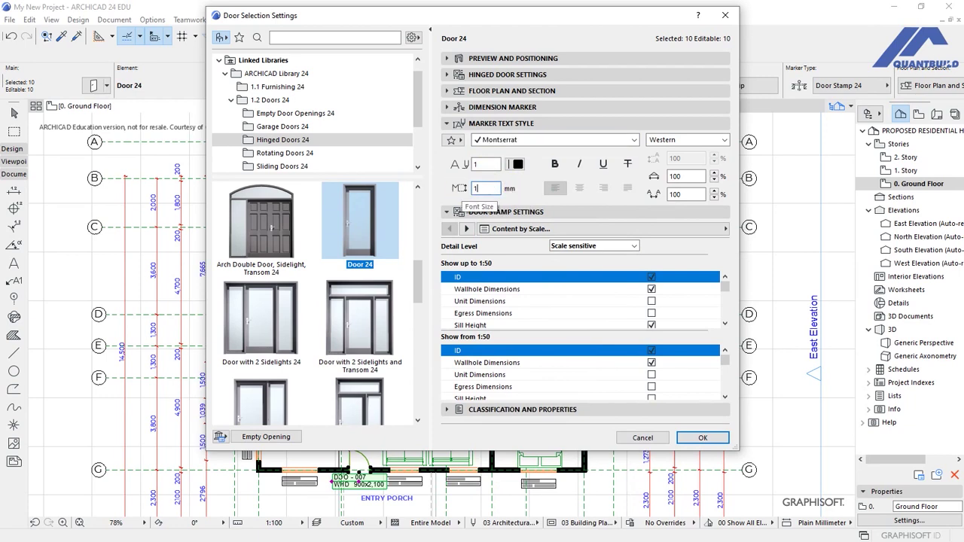
Set the door markers' size to 3.00 mm and their pen to 1, and apply the settings
{"action": "left_click", "coordinate": [489, 106]}
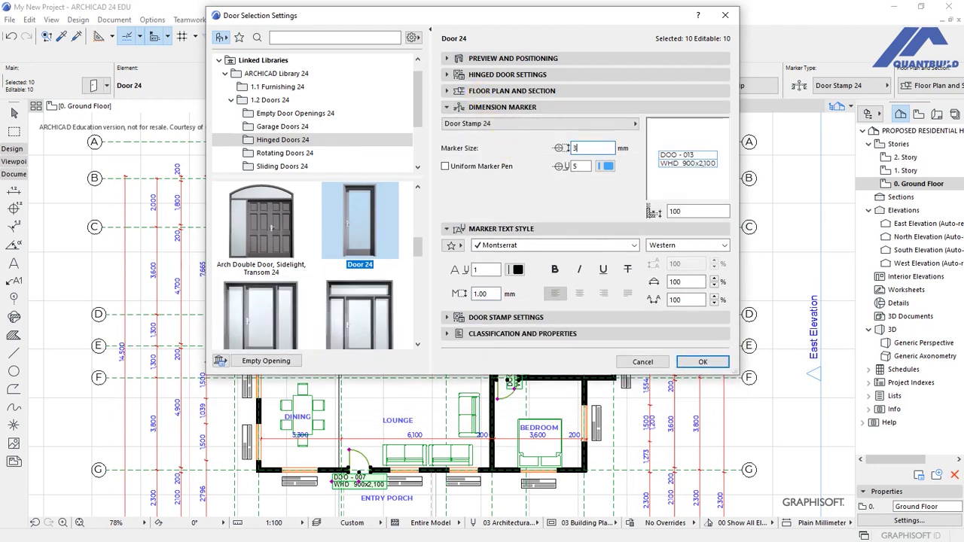
{"action": "left_click", "coordinate": [605, 167]}
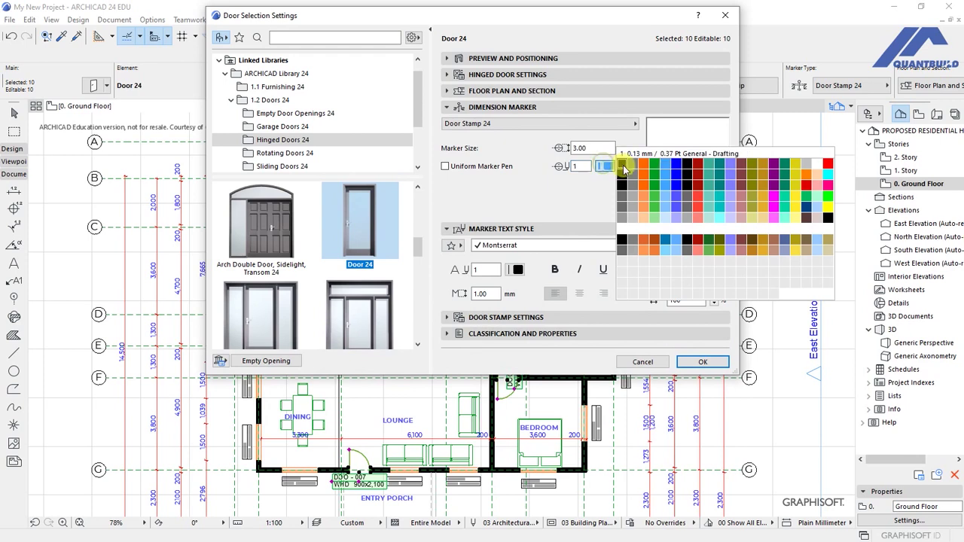
{"action": "left_click", "coordinate": [622, 166]}
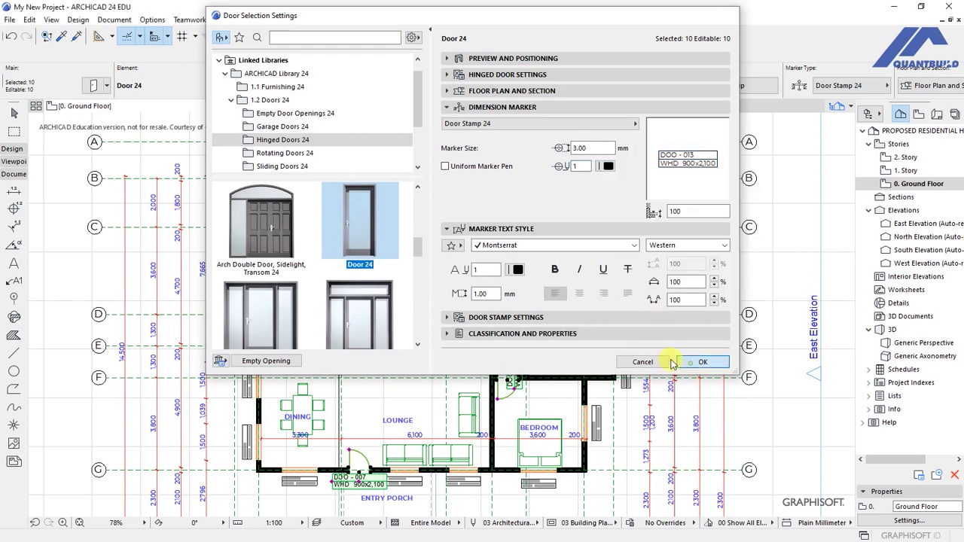
{"action": "left_click", "coordinate": [687, 362]}
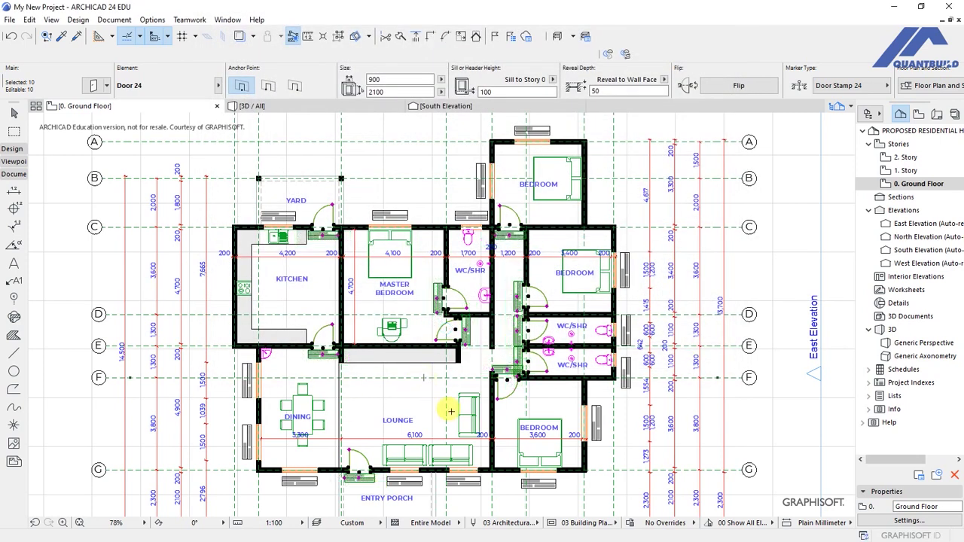
Examine the size and legibility of the stamp at the door between the kitchen and the dining room
{"action": "scroll", "coordinate": [339, 344], "scroll_direction": "up", "scroll_amount": 6}
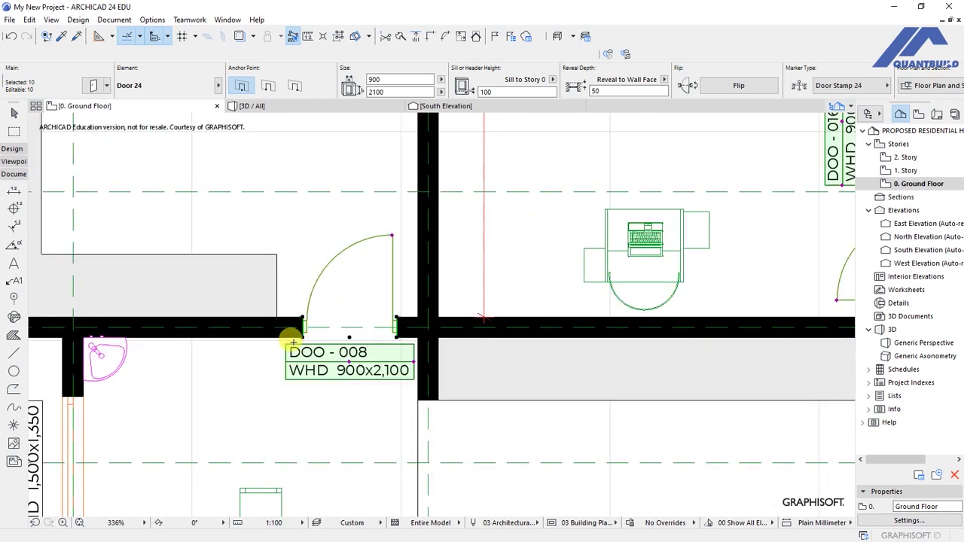
{"action": "scroll", "coordinate": [381, 401], "scroll_direction": "down", "scroll_amount": 6}
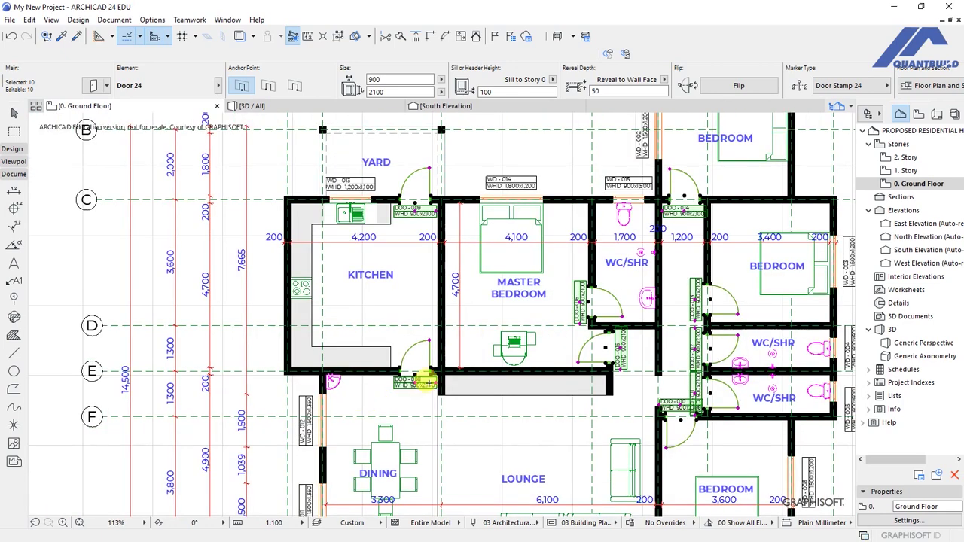
{"action": "scroll", "coordinate": [416, 385], "scroll_direction": "up", "scroll_amount": 5}
{"action": "scroll", "coordinate": [406, 382], "scroll_direction": "up", "scroll_amount": 3}
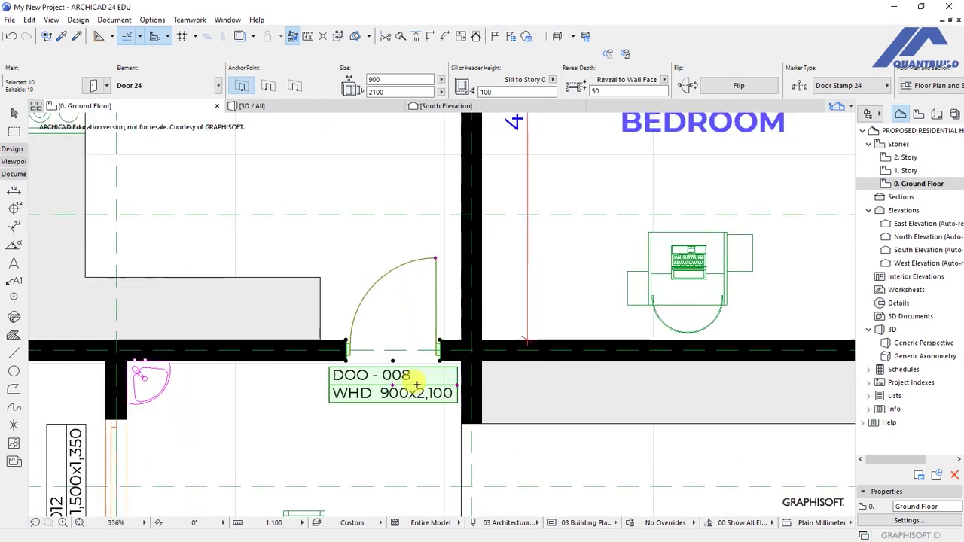
{"action": "scroll", "coordinate": [387, 357], "scroll_direction": "up", "scroll_amount": 2}
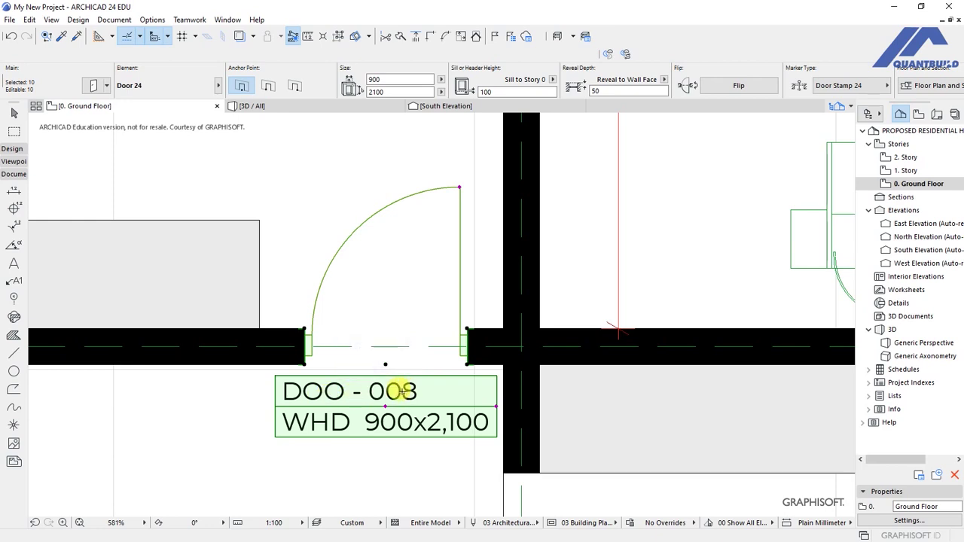
Review the window and door stamps across the whole ground floor plan, then closely around the kitchen, yard and master bedroom
{"action": "scroll", "coordinate": [338, 442], "scroll_direction": "down", "scroll_amount": 1}
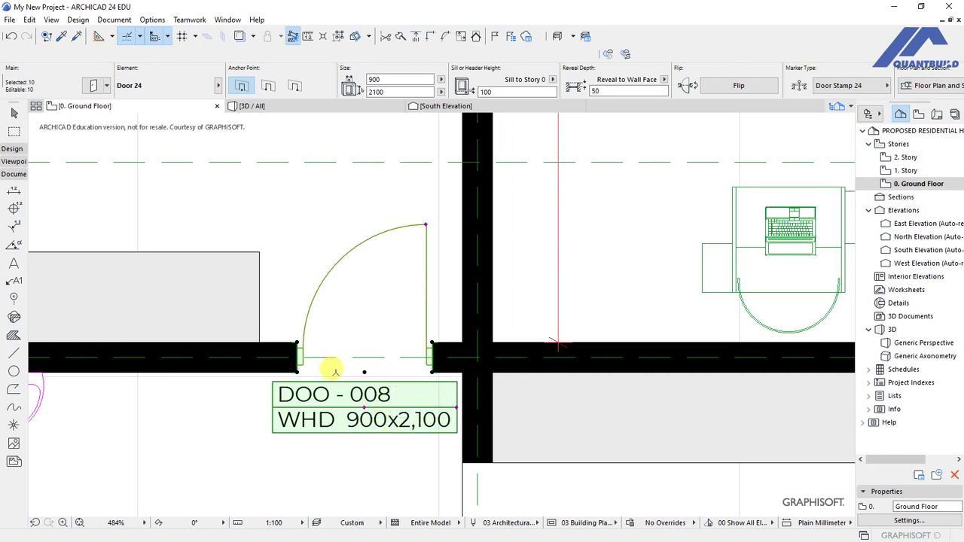
{"action": "scroll", "coordinate": [322, 365], "scroll_direction": "down", "scroll_amount": 5}
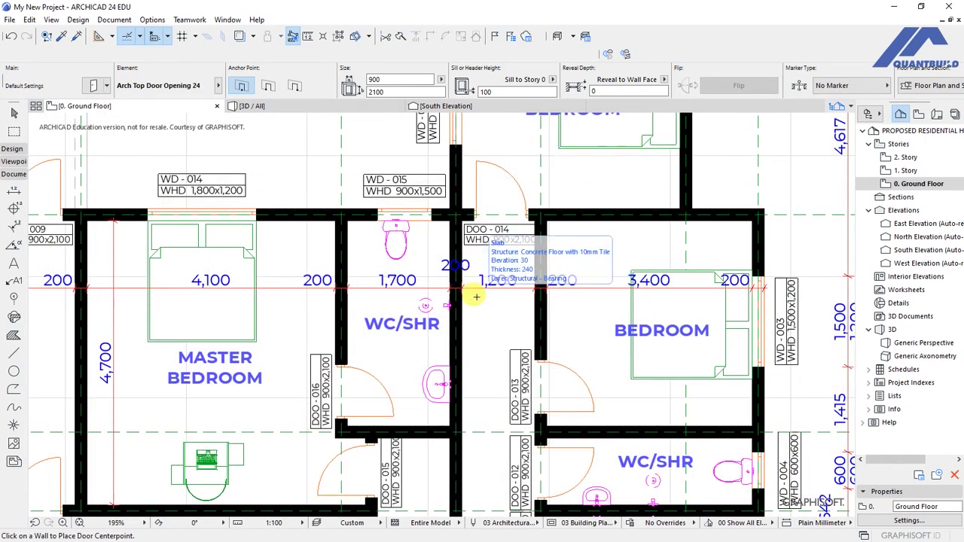
{"action": "scroll", "coordinate": [486, 279], "scroll_direction": "down", "scroll_amount": 3}
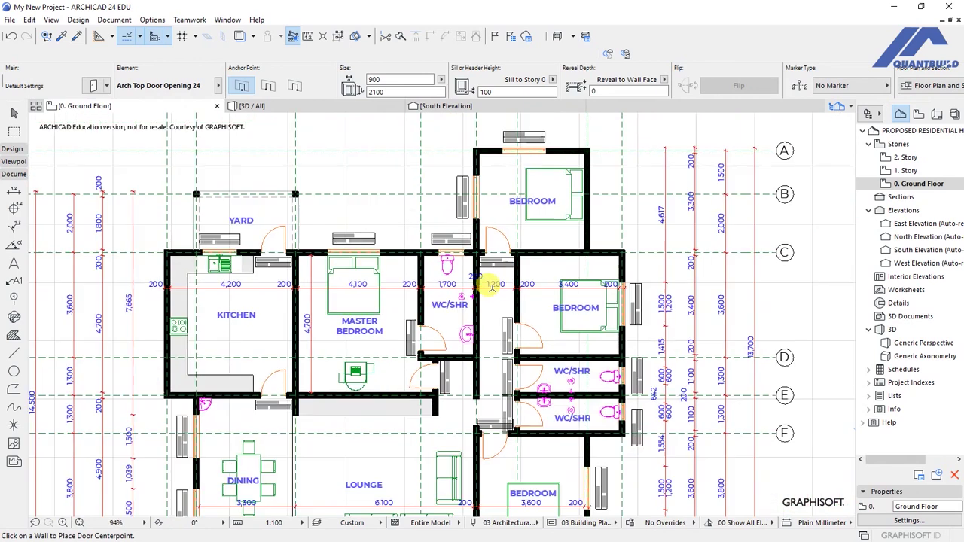
{"action": "scroll", "coordinate": [429, 271], "scroll_direction": "down", "scroll_amount": 3}
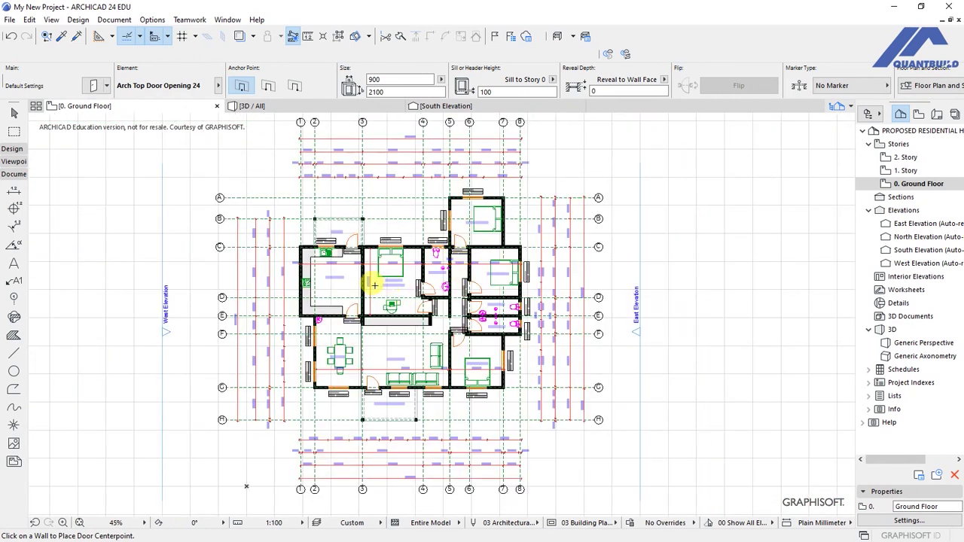
{"action": "scroll", "coordinate": [374, 284], "scroll_direction": "up", "scroll_amount": 2}
{"action": "scroll", "coordinate": [370, 260], "scroll_direction": "up", "scroll_amount": 1}
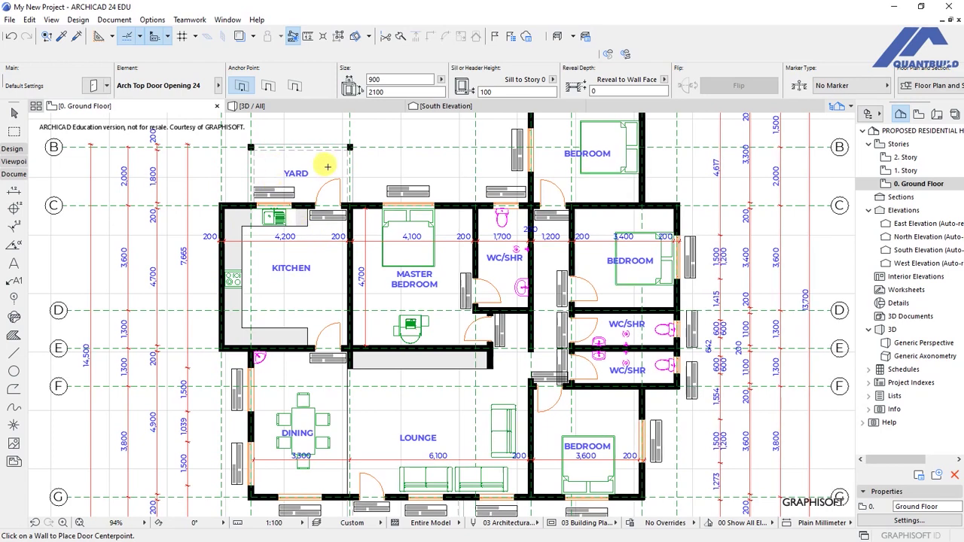
{"action": "scroll", "coordinate": [309, 166], "scroll_direction": "up", "scroll_amount": 3}
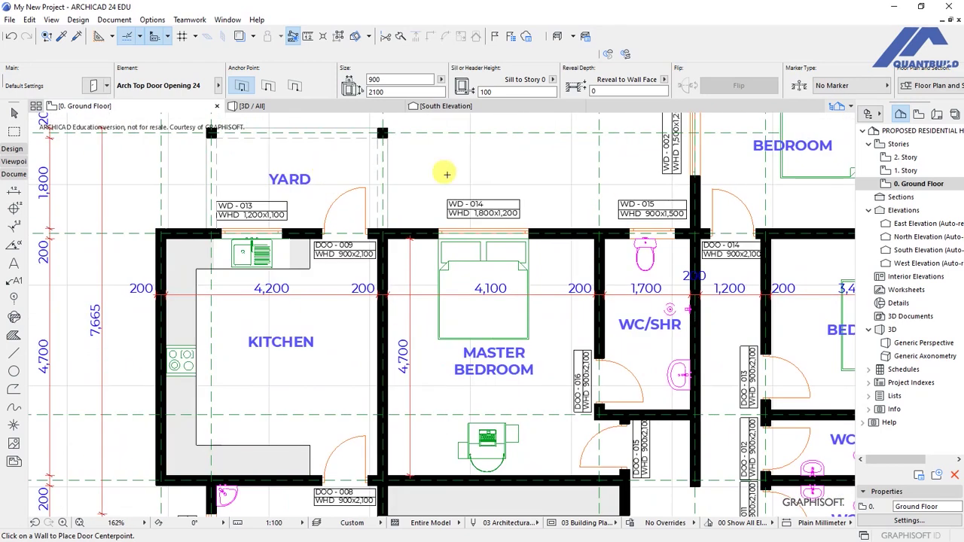